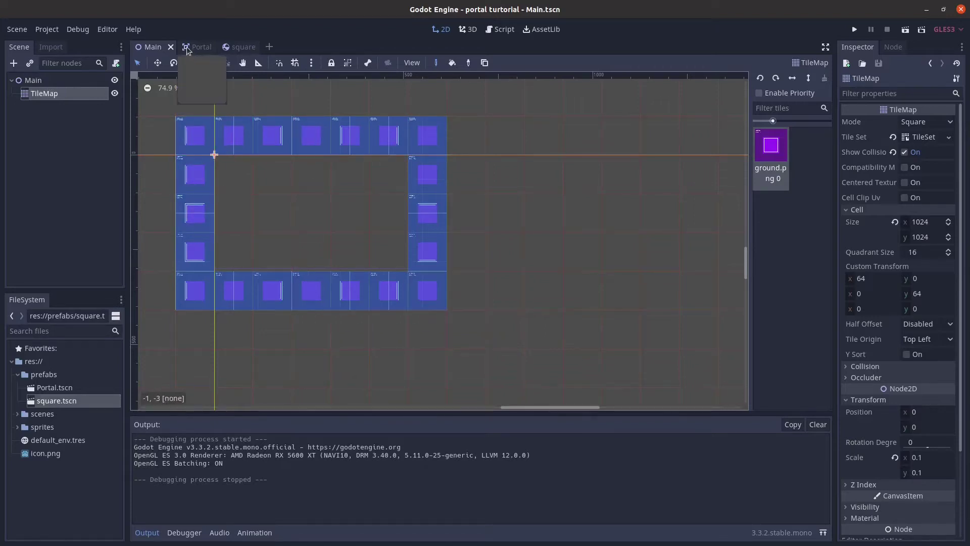
Switch to the Portal scene and preview its AnimationPlayer's Idle animation
{"action": "left_click", "coordinate": [205, 50]}
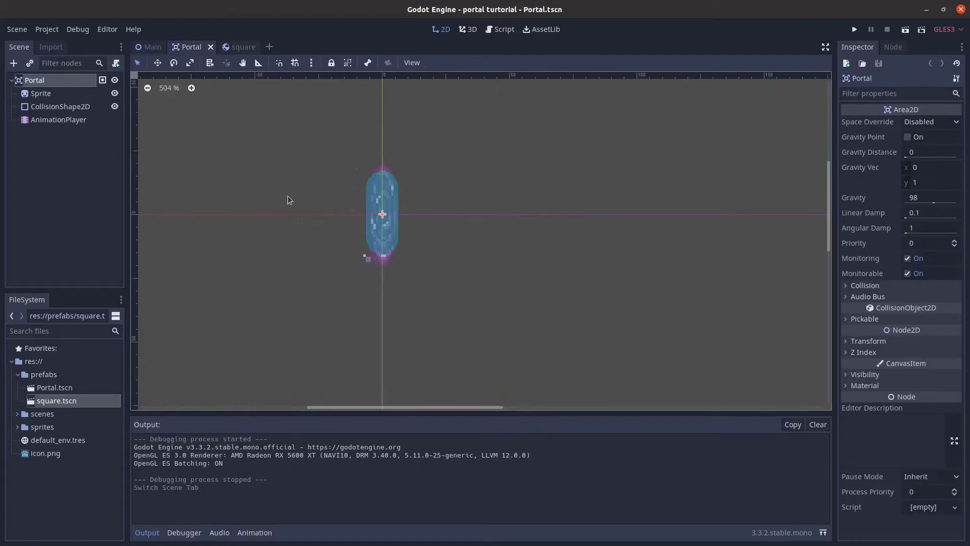
{"action": "scroll", "coordinate": [288, 174], "scroll_direction": "up", "scroll_amount": 2}
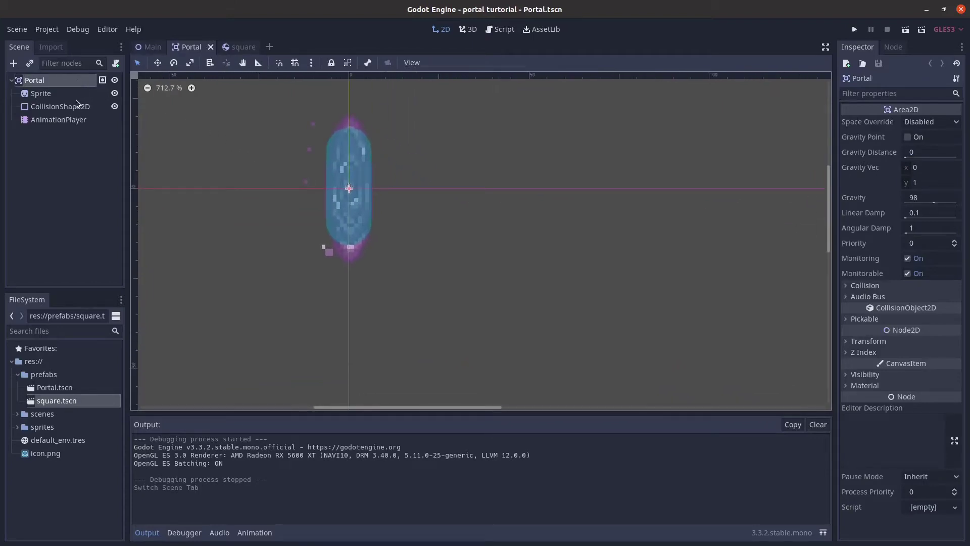
{"action": "left_click", "coordinate": [58, 119]}
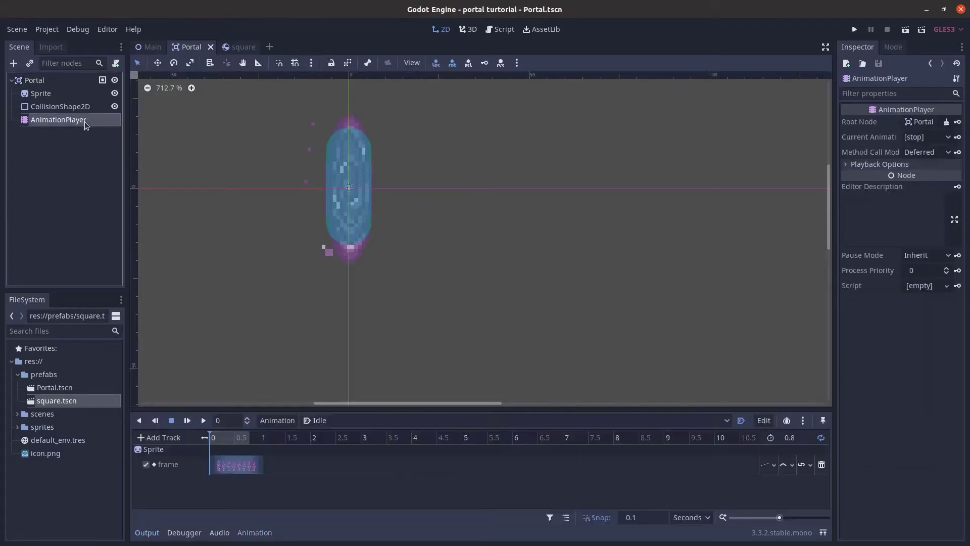
{"action": "left_click", "coordinate": [203, 420]}
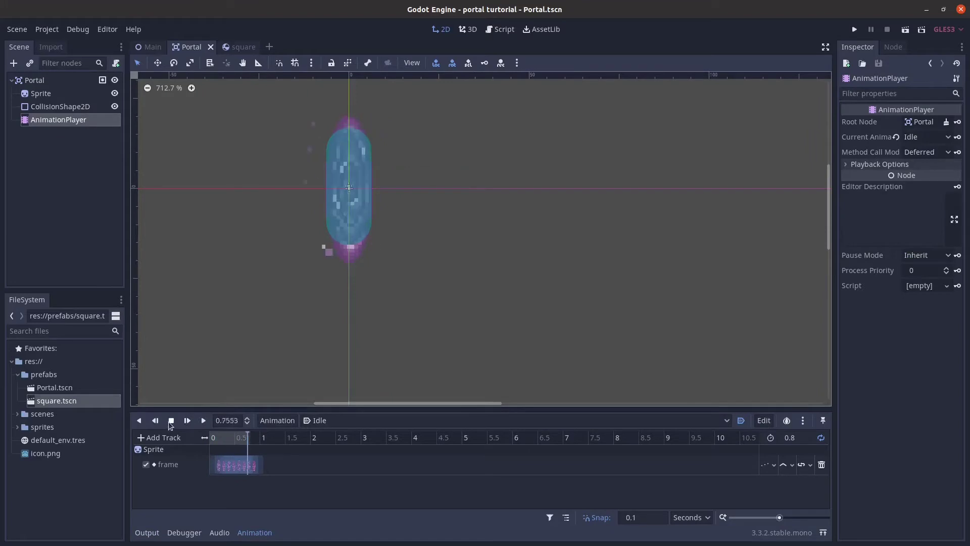
Select the Portal root node and check that it belongs to the 'Portal' group
{"action": "left_click", "coordinate": [88, 79]}
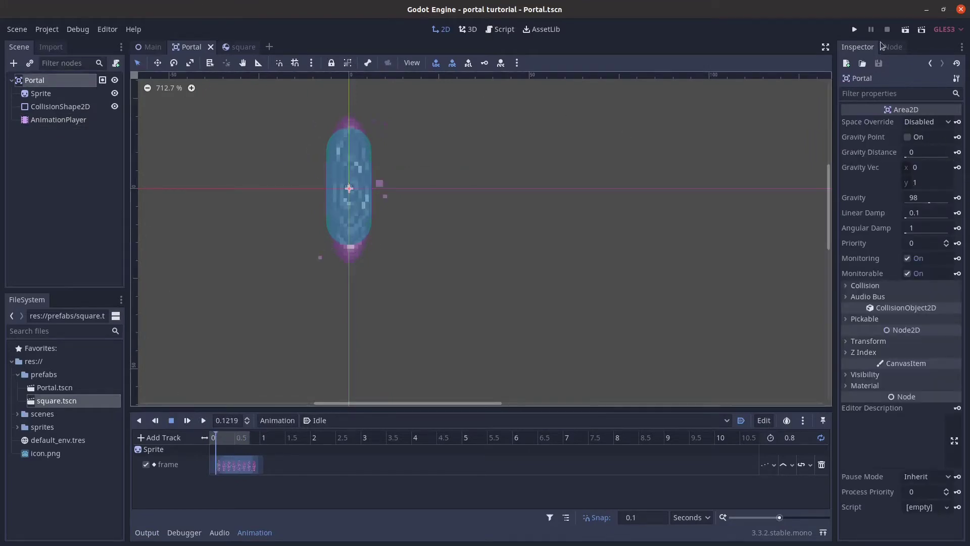
{"action": "left_click", "coordinate": [893, 47]}
{"action": "left_click", "coordinate": [910, 63]}
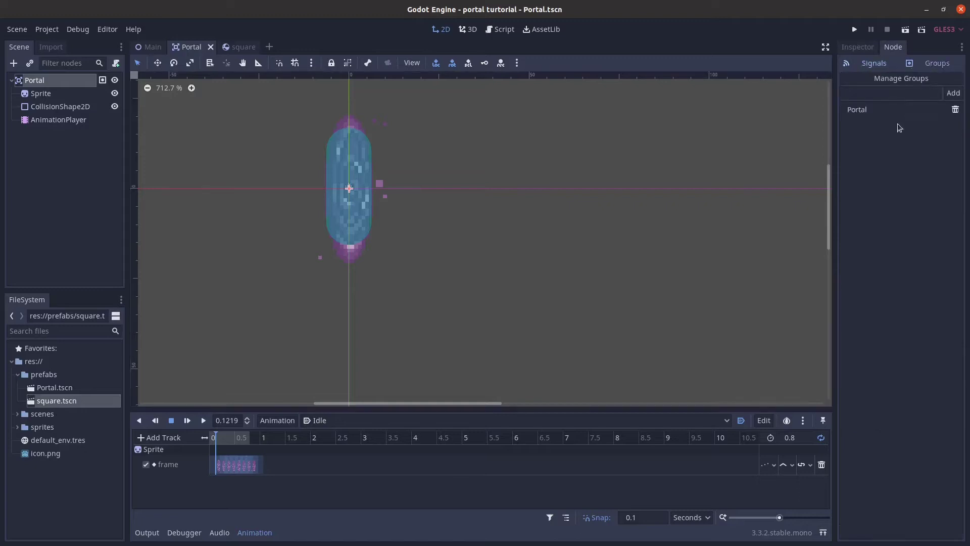
{"action": "left_click", "coordinate": [234, 51]}
{"action": "scroll", "coordinate": [405, 288], "scroll_direction": "up", "scroll_amount": 1}
{"action": "scroll", "coordinate": [470, 360], "scroll_direction": "up", "scroll_amount": 1}
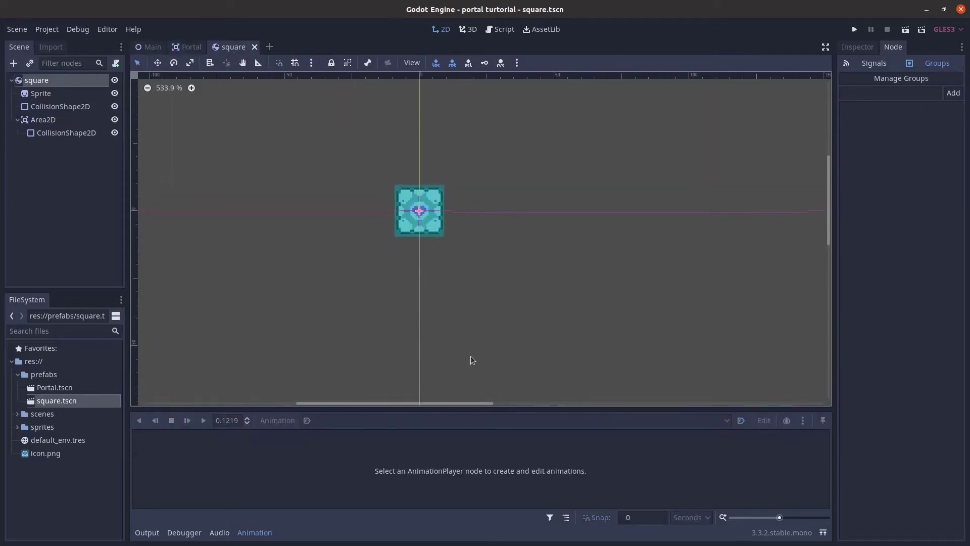
{"action": "scroll", "coordinate": [391, 293], "scroll_direction": "up", "scroll_amount": 2}
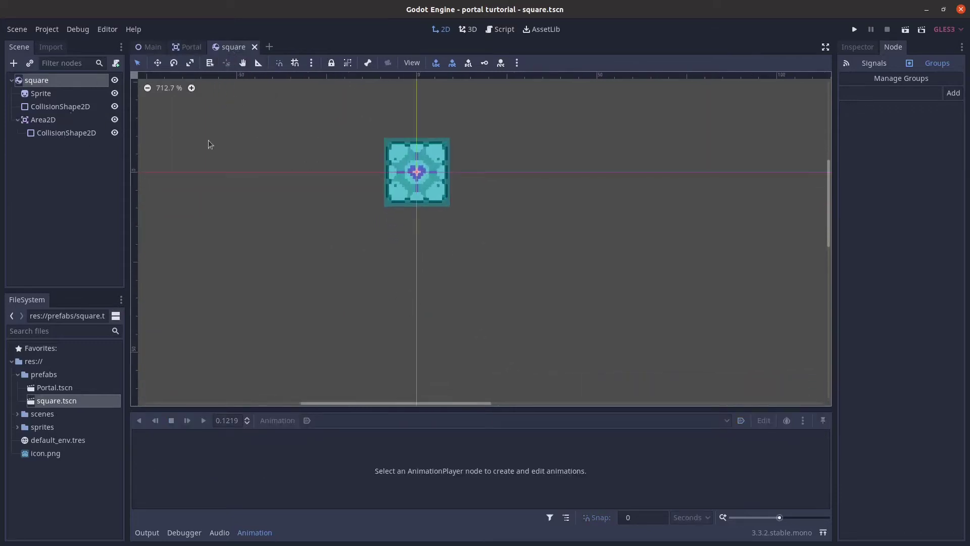
{"action": "scroll", "coordinate": [413, 145], "scroll_direction": "up", "scroll_amount": 1}
{"action": "scroll", "coordinate": [394, 144], "scroll_direction": "up", "scroll_amount": 1}
{"action": "scroll", "coordinate": [357, 142], "scroll_direction": "up", "scroll_amount": 2}
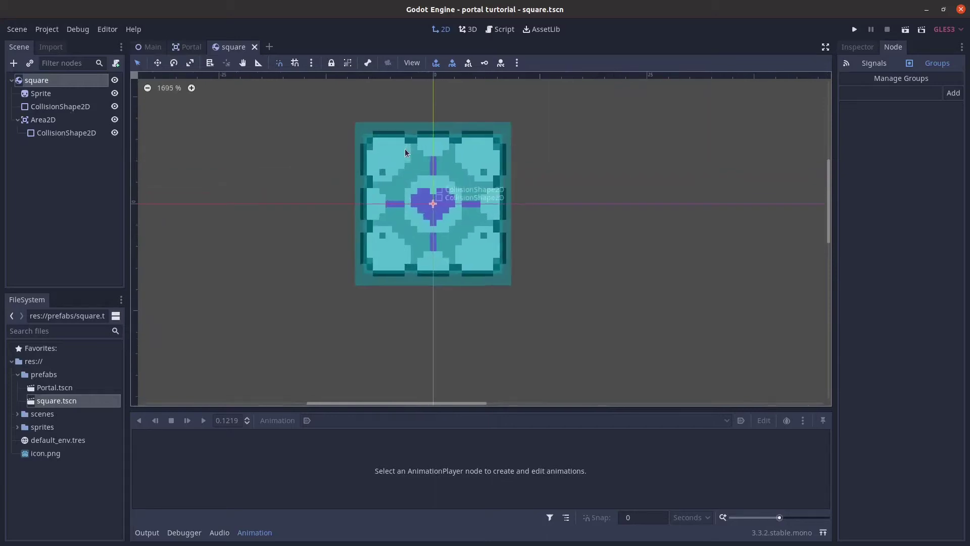
{"action": "scroll", "coordinate": [341, 138], "scroll_direction": "up", "scroll_amount": 1}
{"action": "scroll", "coordinate": [343, 136], "scroll_direction": "up", "scroll_amount": 2}
{"action": "scroll", "coordinate": [343, 135], "scroll_direction": "down", "scroll_amount": 2}
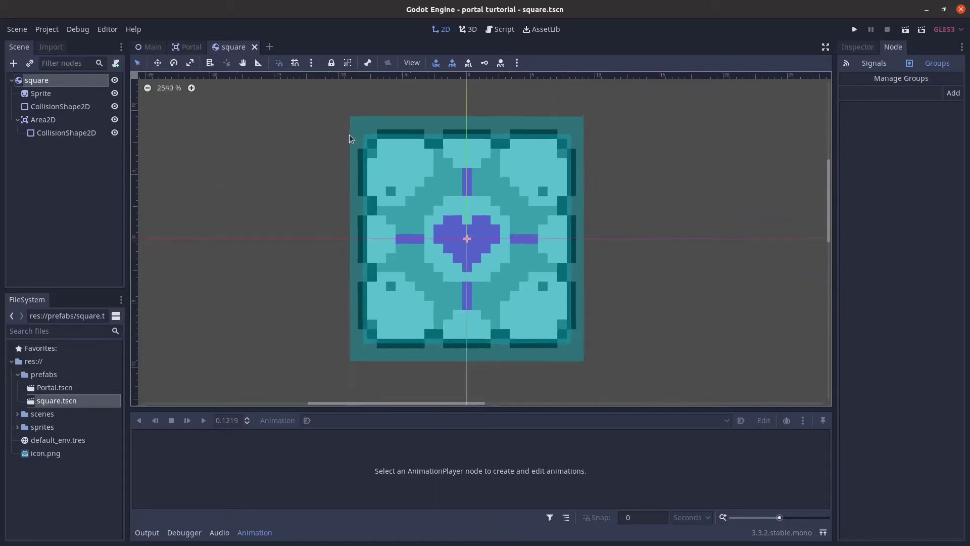
{"action": "scroll", "coordinate": [343, 134], "scroll_direction": "down", "scroll_amount": 1}
{"action": "scroll", "coordinate": [343, 134], "scroll_direction": "down", "scroll_amount": 3}
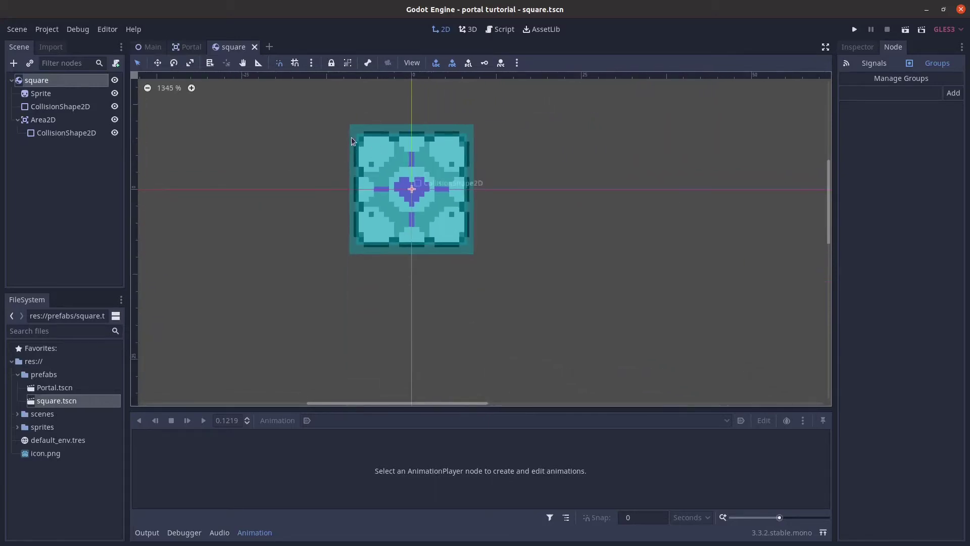
{"action": "left_click", "coordinate": [181, 47]}
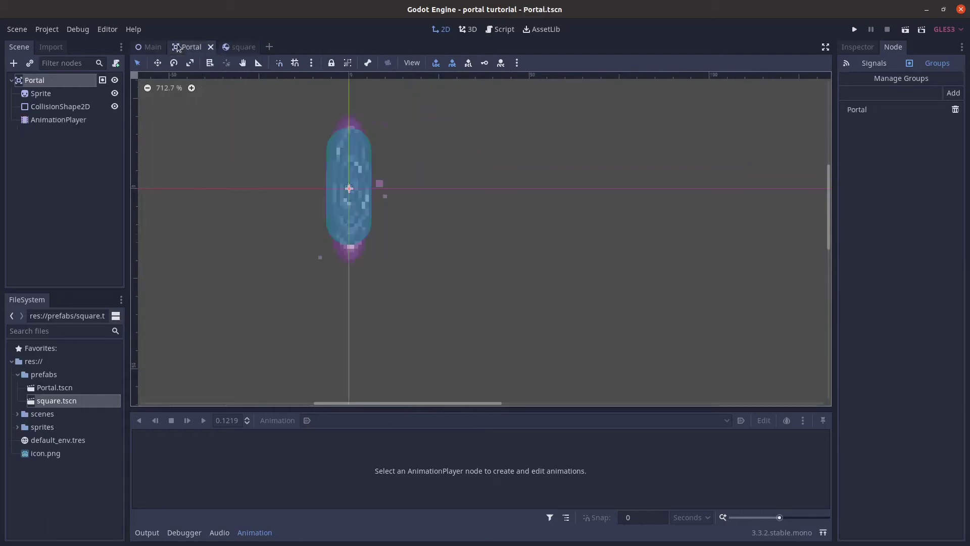
Attach a new Portal.gd script to Portal and delete everything except 'extends Area2D'
{"action": "left_click", "coordinate": [117, 63]}
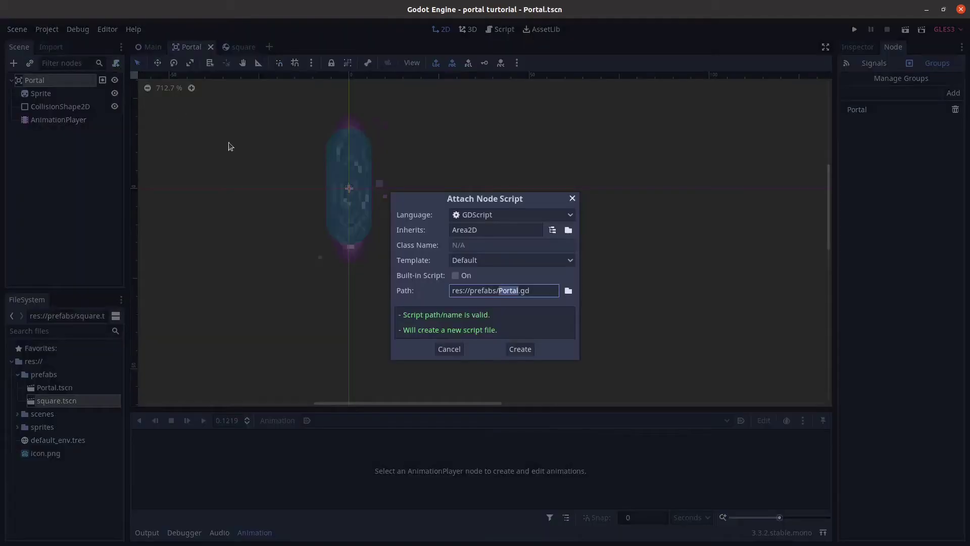
{"action": "left_click", "coordinate": [516, 351]}
{"action": "left_click_drag", "start_coordinate": [385, 258], "coordinate": [218, 111]}
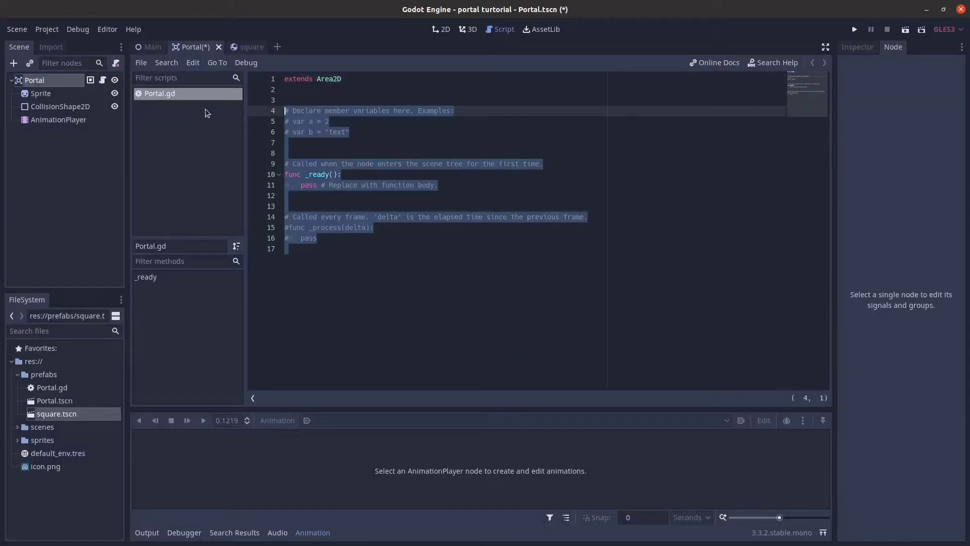
{"action": "key", "text": "Delete"}
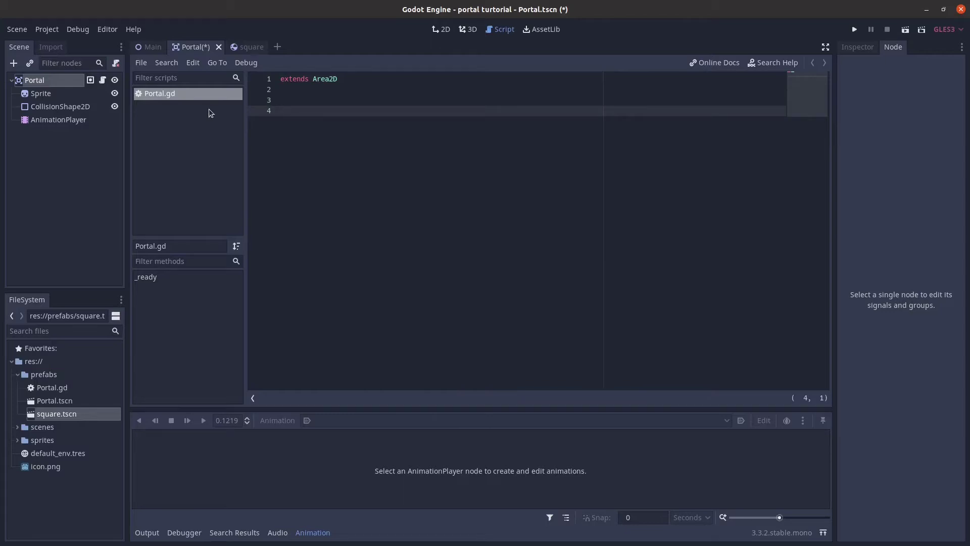
Add a Position2D child to Portal and rename it 'point'
{"action": "left_click", "coordinate": [57, 81]}
{"action": "right_click", "coordinate": [53, 81]}
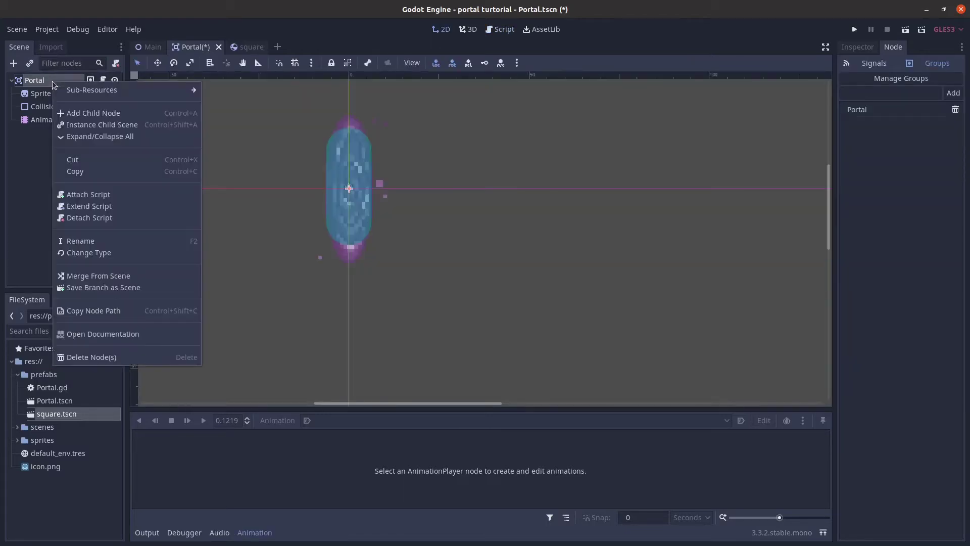
{"action": "left_click", "coordinate": [92, 113]}
{"action": "type", "text": "posi"}
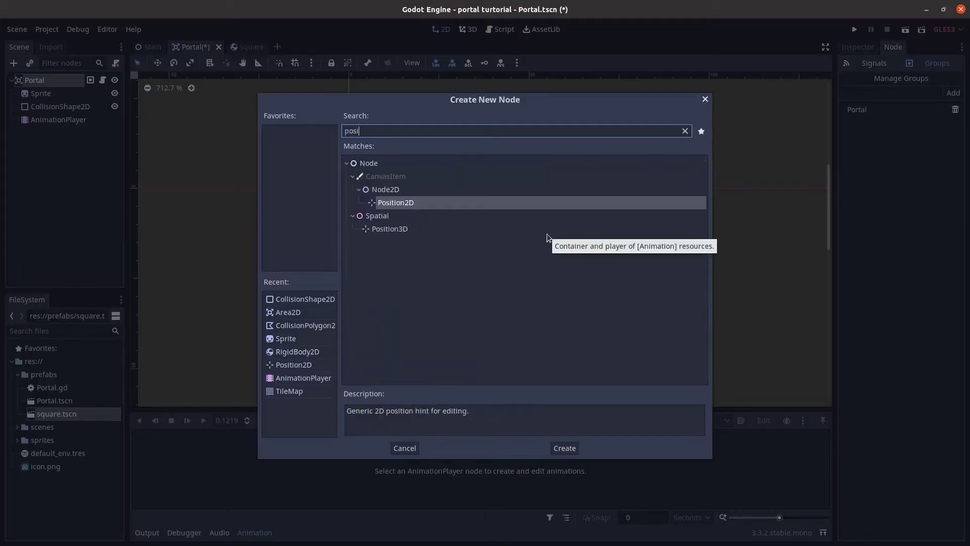
{"action": "key", "text": "Return"}
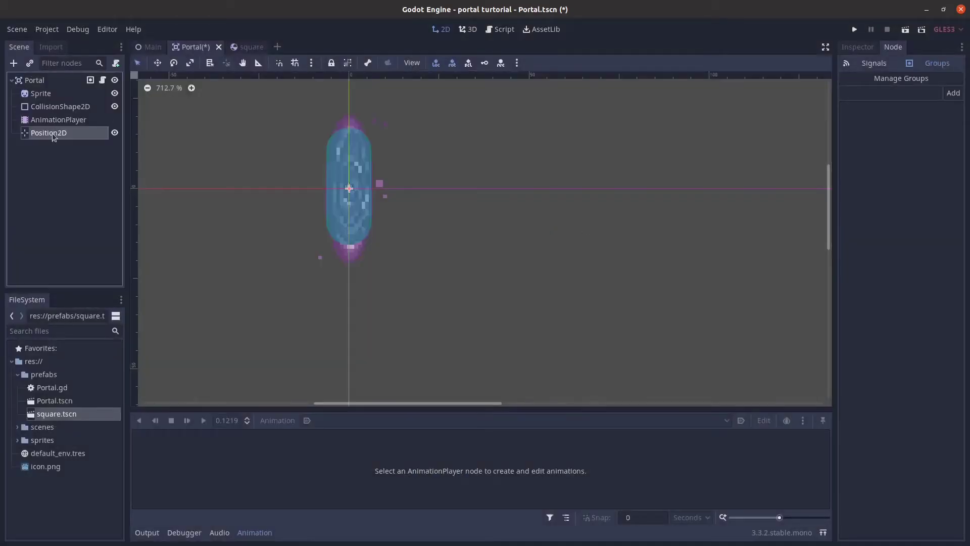
{"action": "double_click", "coordinate": [52, 133]}
{"action": "type", "text": "poin"}
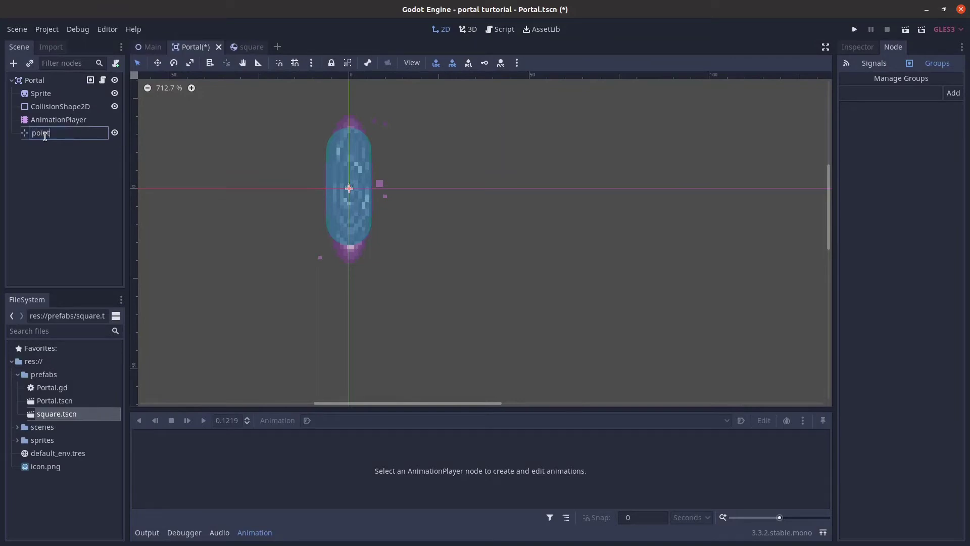
{"action": "type", "text": "t"}
{"action": "key", "text": "Return"}
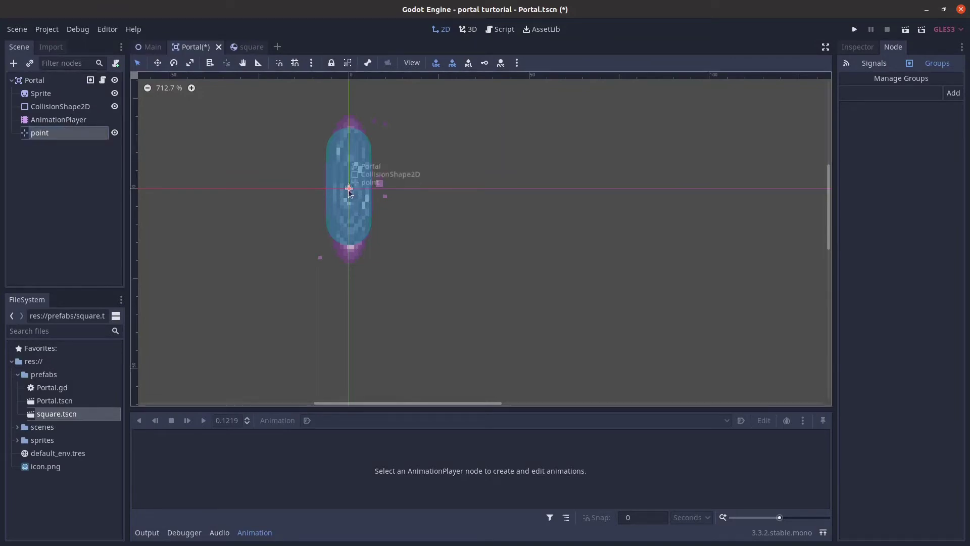
Place point just right of the portal along x and save the scene
{"action": "left_click_drag", "start_coordinate": [349, 191], "coordinate": [402, 195]}
{"action": "key", "text": "ctrl+z"}
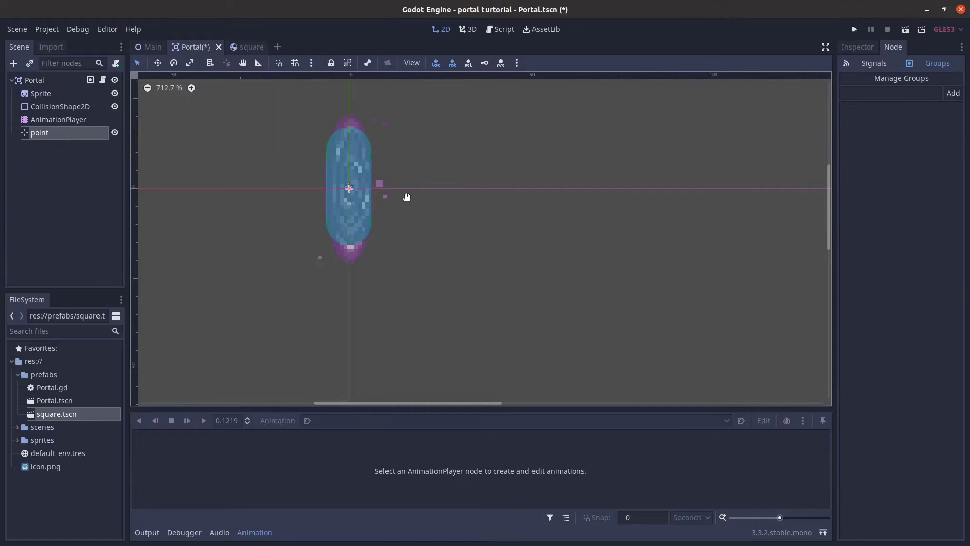
{"action": "left_click_drag", "start_coordinate": [349, 190], "coordinate": [408, 190]}
{"action": "key", "text": "ctrl+s"}
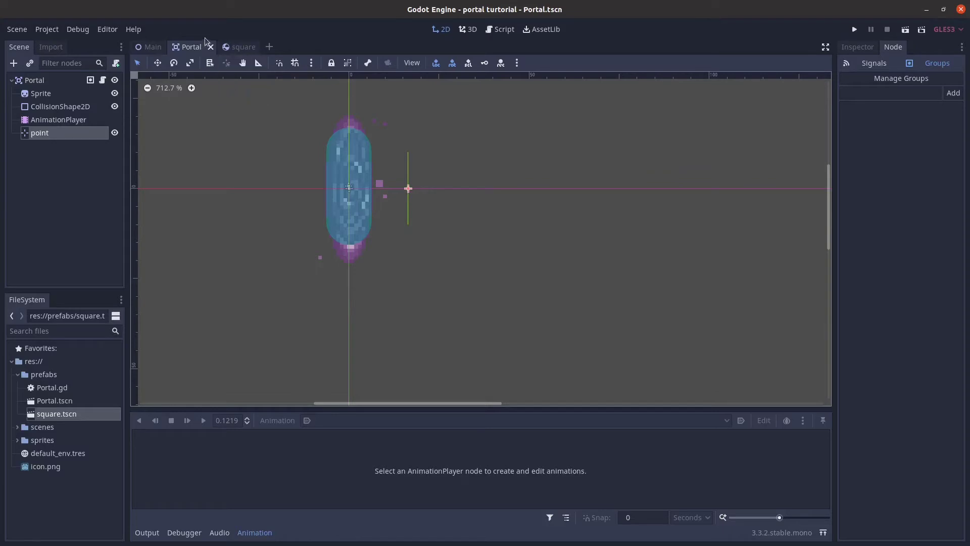
Add 'onready var point = $point' to Portal.gd and save the script
{"action": "left_click", "coordinate": [103, 81]}
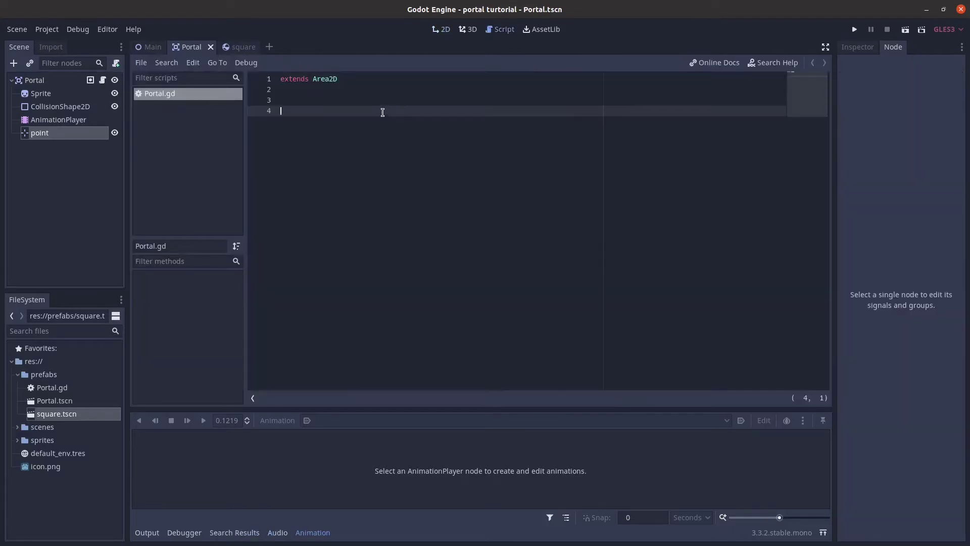
{"action": "type", "text": "e"}
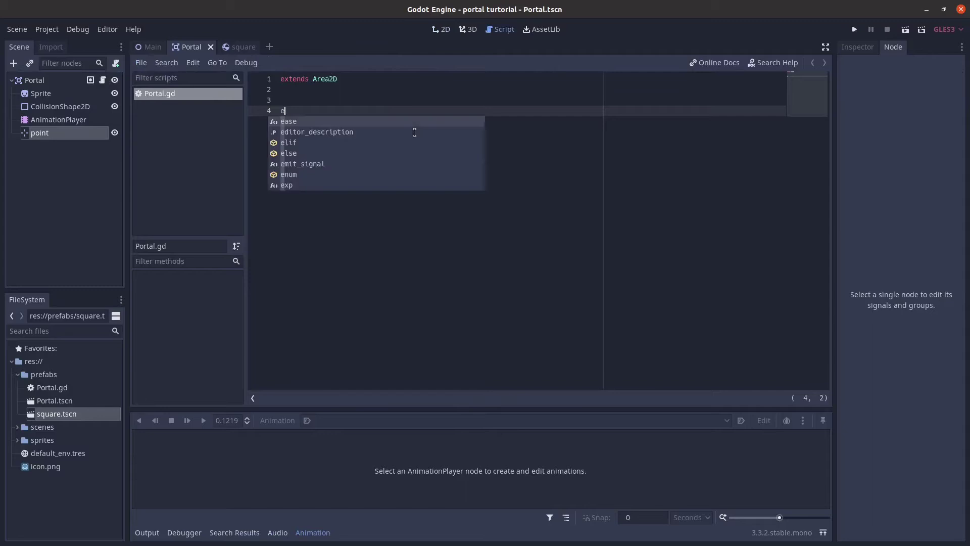
{"action": "type", "text": "xport var "}
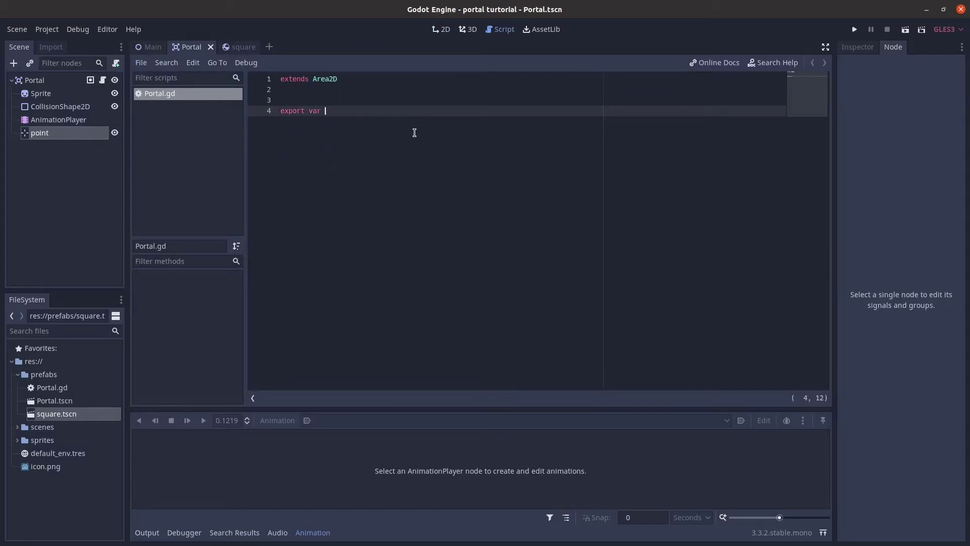
{"action": "type", "text": "id = 0"}
{"action": "key", "text": "Return"}
{"action": "type", "text": "nre"}
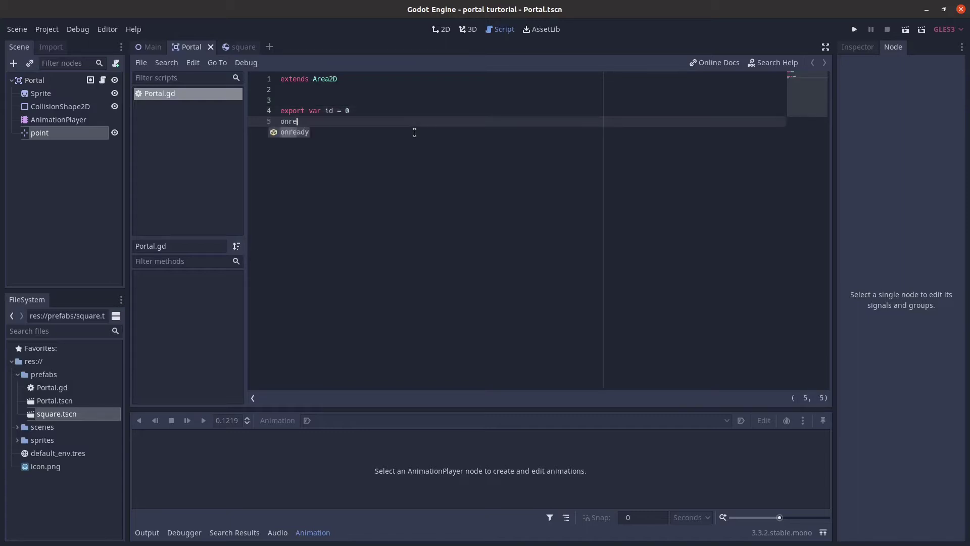
{"action": "key", "text": "Return"}
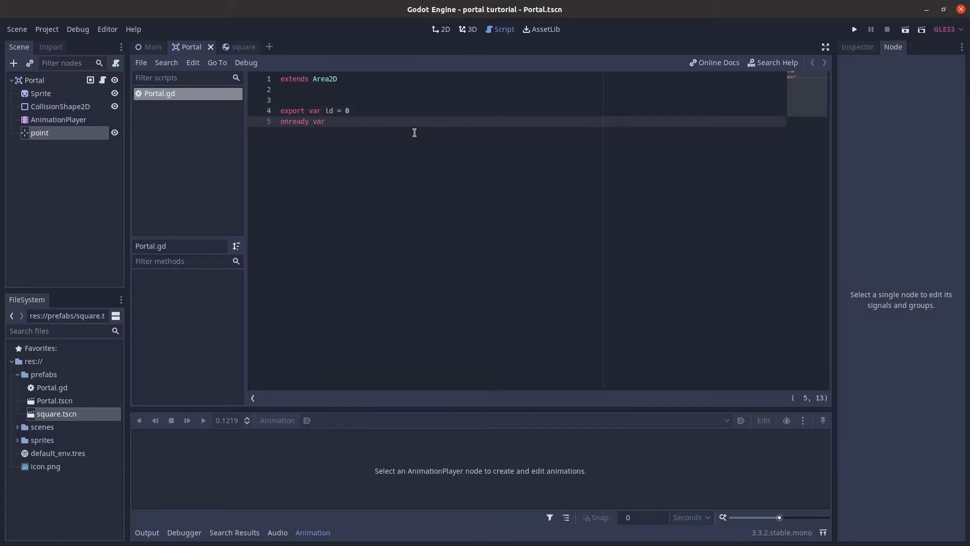
{"action": "type", "text": "point = $"}
{"action": "type", "text": "po"}
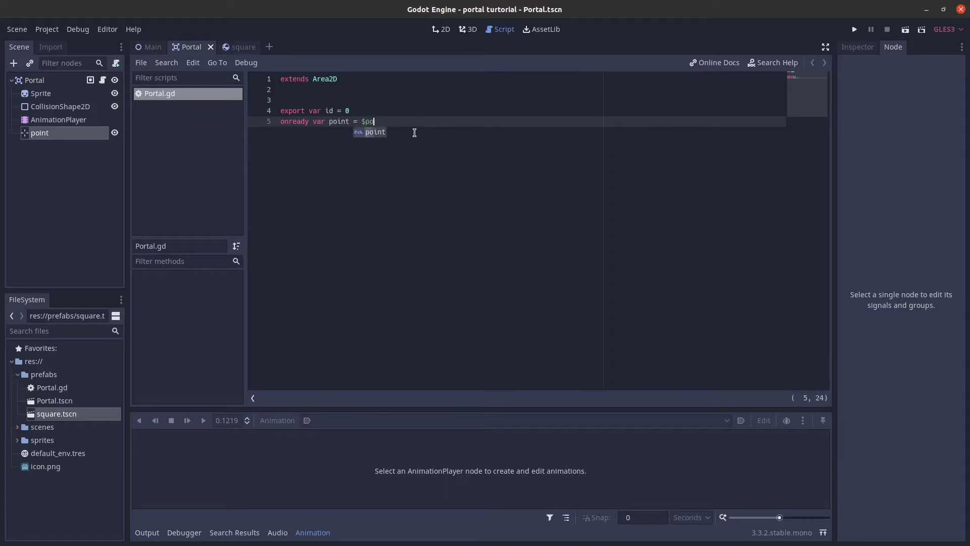
{"action": "type", "text": "int"}
{"action": "key", "text": "ctrl+s"}
{"action": "left_click", "coordinate": [34, 80]}
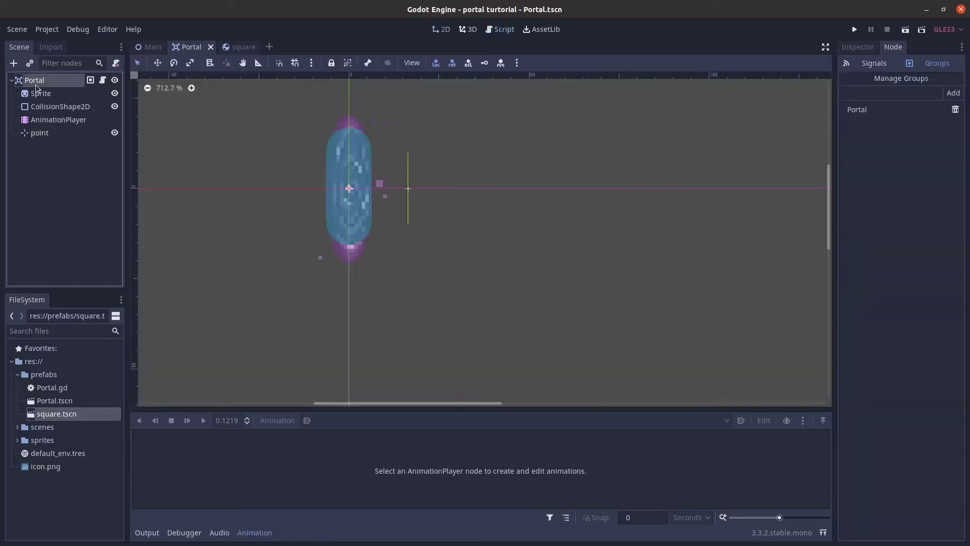
Attach a new res://prefabs/square.gd script to the square and select its template code
{"action": "left_click", "coordinate": [245, 52]}
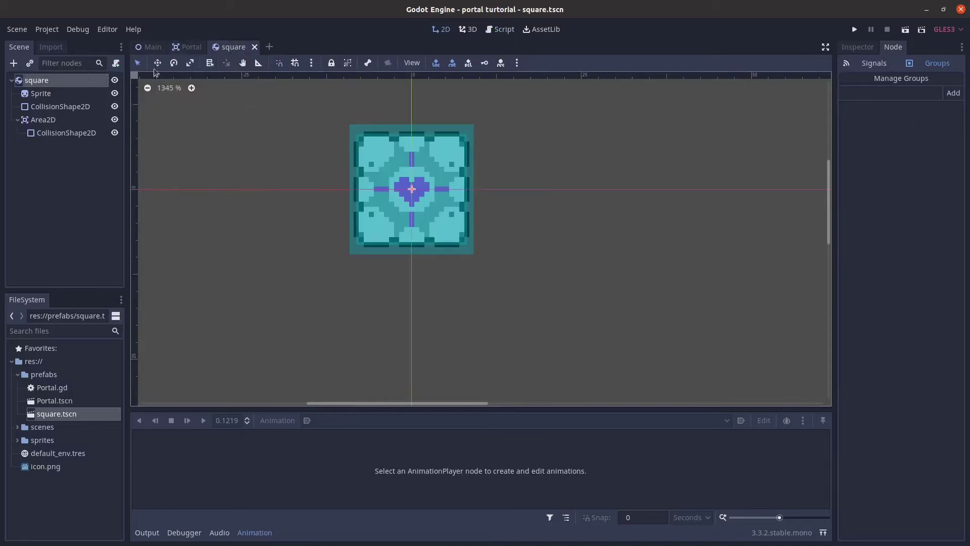
{"action": "left_click", "coordinate": [116, 64]}
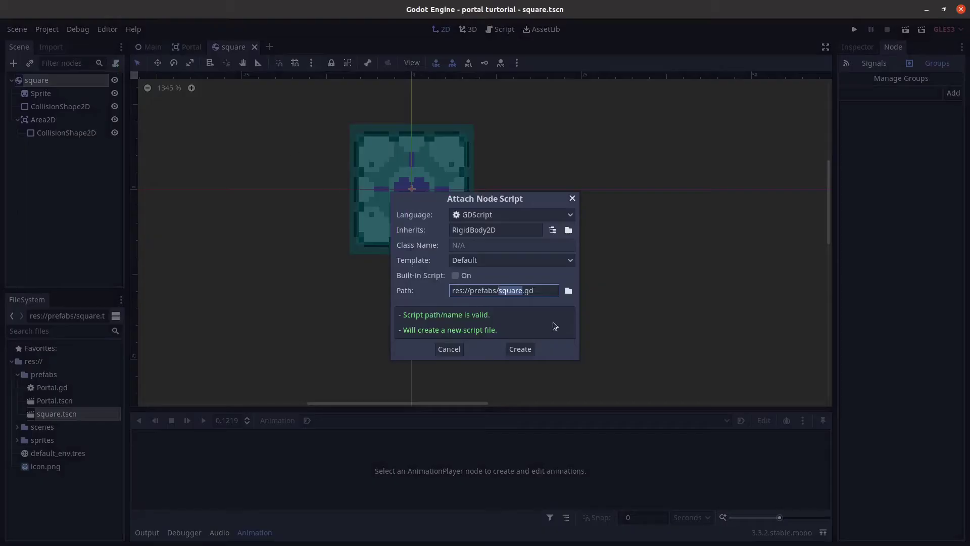
{"action": "left_click", "coordinate": [569, 292]}
{"action": "left_click", "coordinate": [599, 467]}
{"action": "left_click", "coordinate": [511, 353]}
{"action": "left_click_drag", "start_coordinate": [387, 259], "coordinate": [201, 107]}
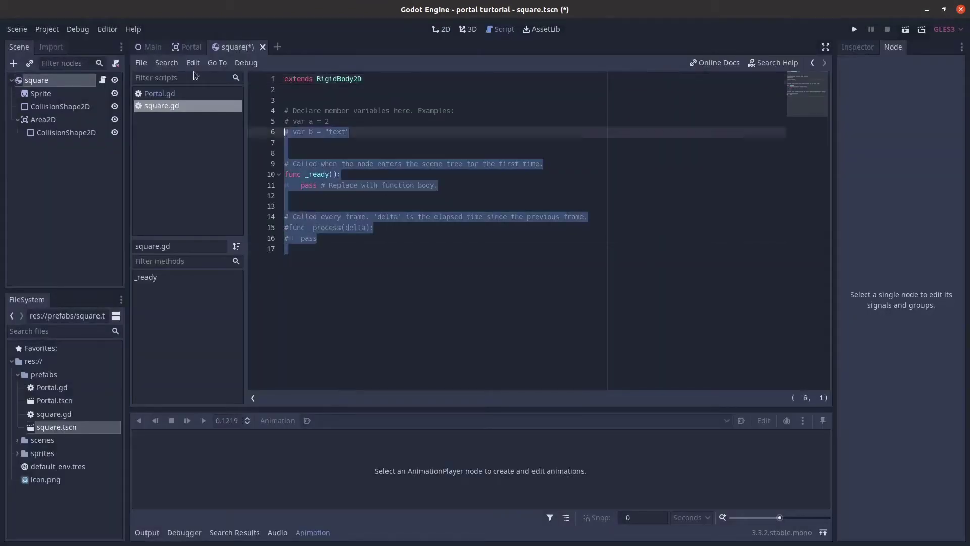
Replace the template with 'var canTeleport = true' and a lockTeleport() that sets it false
{"action": "key", "text": "BackSpace"}
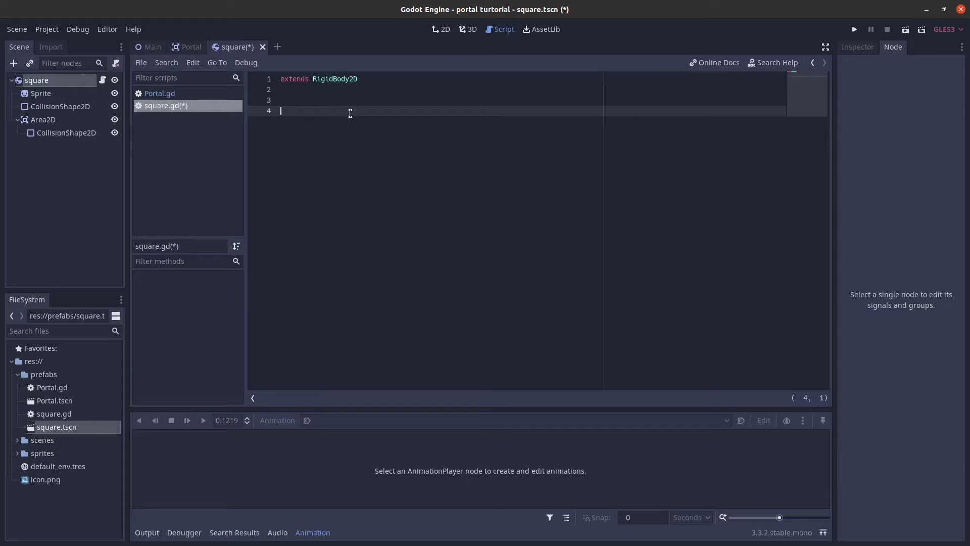
{"action": "type", "text": "var c"}
{"action": "type", "text": "anTelopor"}
{"action": "type", "text": "t = true"}
{"action": "key", "text": "Return"}
{"action": "key", "text": "Return"}
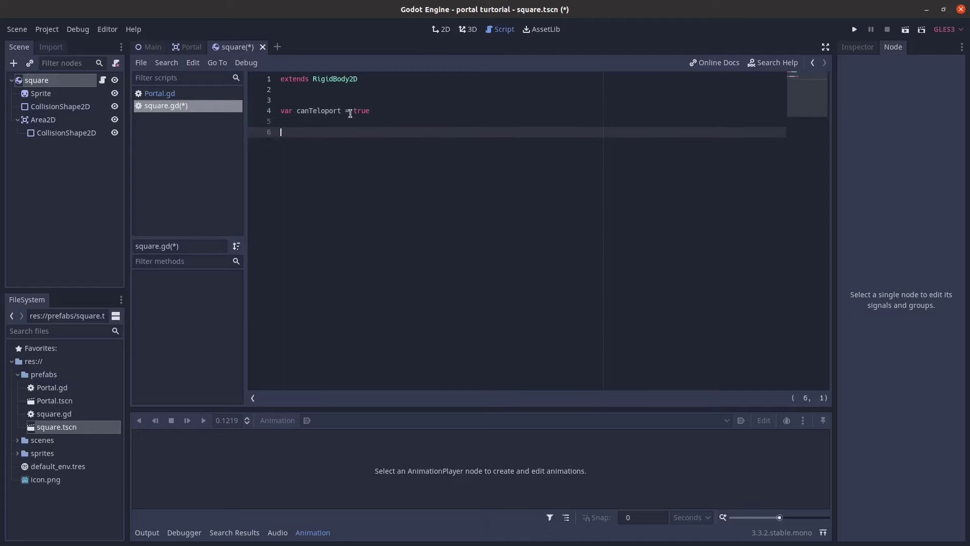
{"action": "type", "text": "func lo"}
{"action": "type", "text": "ckTeloport("}
{"action": "type", "text": "):"}
{"action": "key", "text": "Return"}
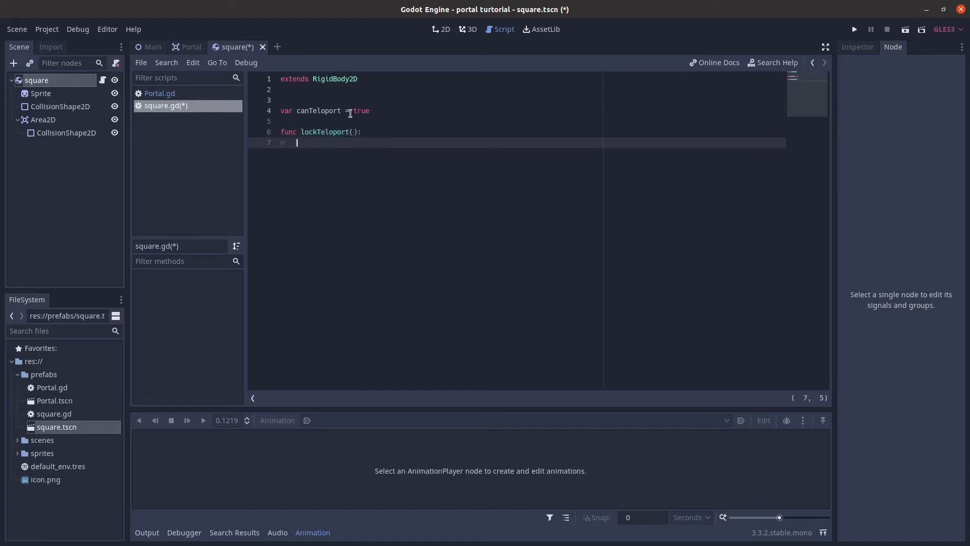
{"action": "type", "text": "can"}
{"action": "key", "text": "Return"}
{"action": "type", "text": "alse"}
{"action": "key", "text": "Return"}
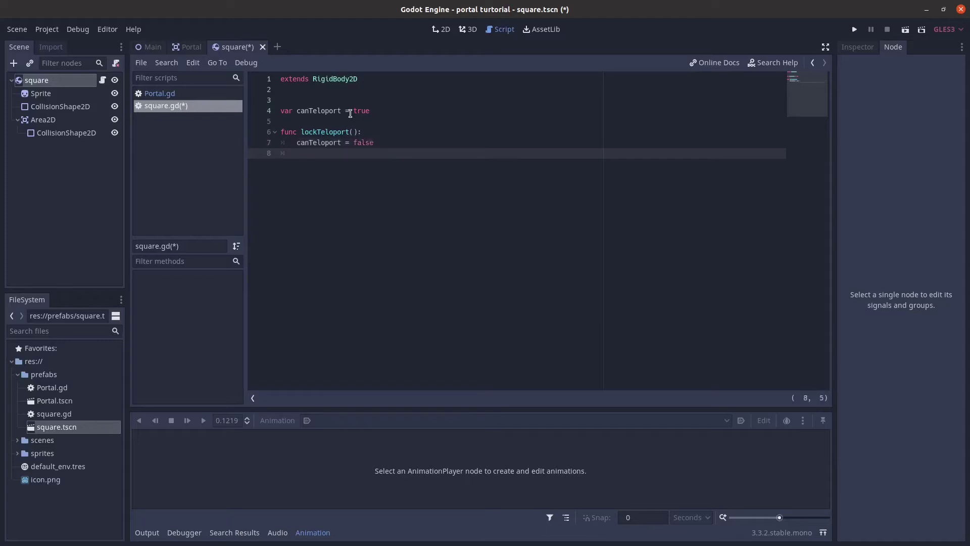
{"action": "type", "text": "yield("}
{"action": "type", "text": "get_tr"}
Make lockTeleport wait on a 0.3-second timer timeout, re-enable canTeleport, then save
{"action": "key", "text": "BackSpace"}
{"action": "key", "text": "BackSpace"}
{"action": "key", "text": "BackSpace"}
{"action": "type", "text": "t_tr"}
{"action": "key", "text": "Return"}
{"action": "type", "text": ".crea"}
{"action": "key", "text": "Return"}
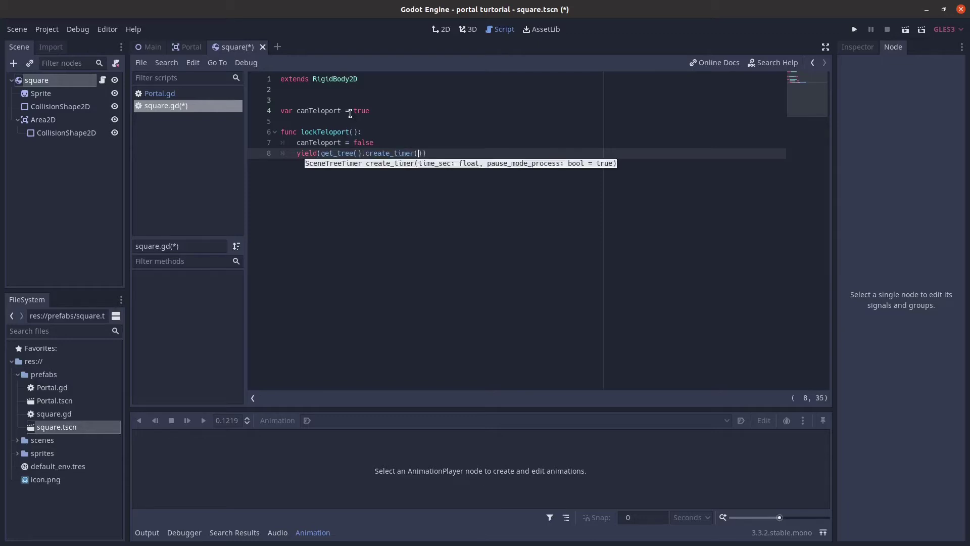
{"action": "type", "text": "5"}
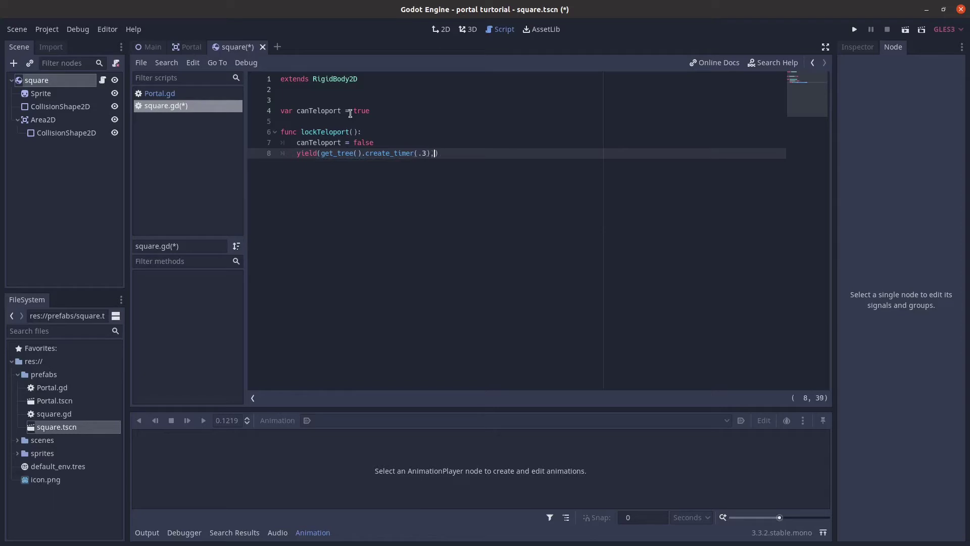
{"action": "key", "text": "Down"}
{"action": "key", "text": "Return"}
{"action": "key", "text": "End"}
{"action": "key", "text": "Return"}
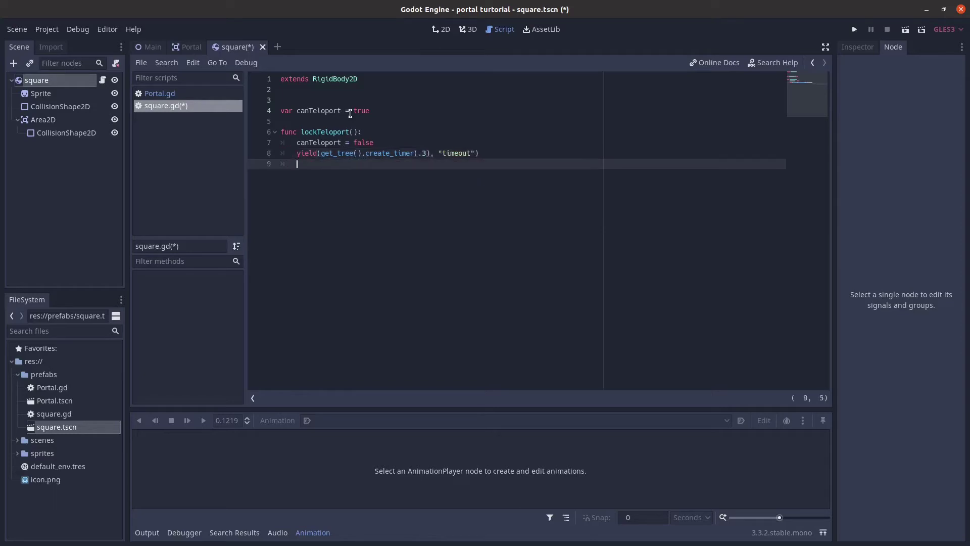
{"action": "type", "text": "can"}
{"action": "key", "text": "Return"}
{"action": "type", "text": "true"}
{"action": "key", "text": "ctrl+s"}
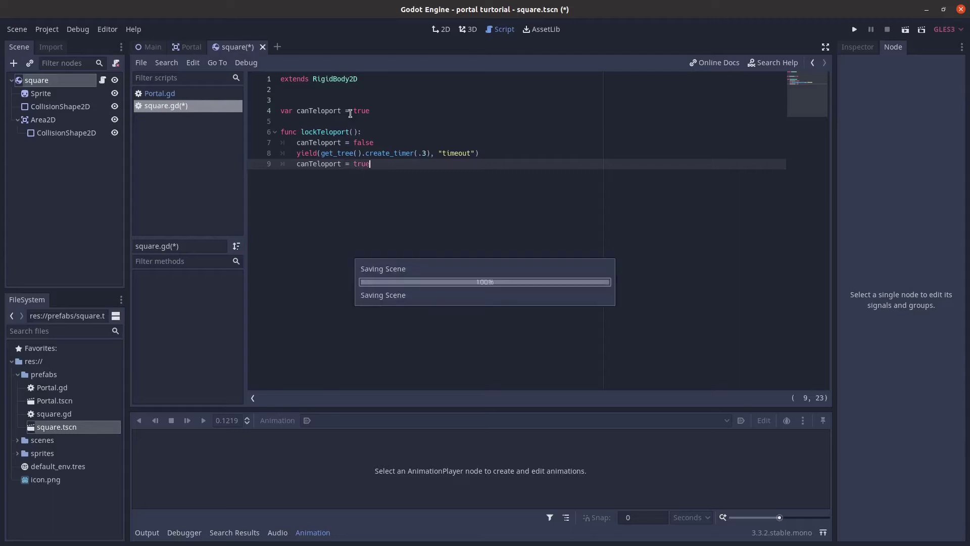
{"action": "key", "text": "Return"}
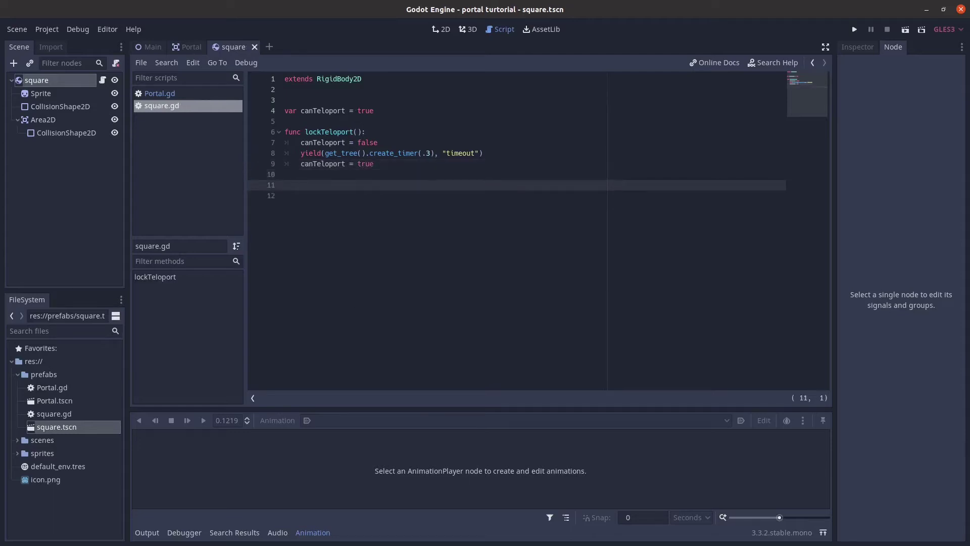
Connect the square Area2D's area_entered signal to a new _on_Area2D_area_entered handler
{"action": "left_click", "coordinate": [59, 109]}
{"action": "left_click", "coordinate": [60, 121]}
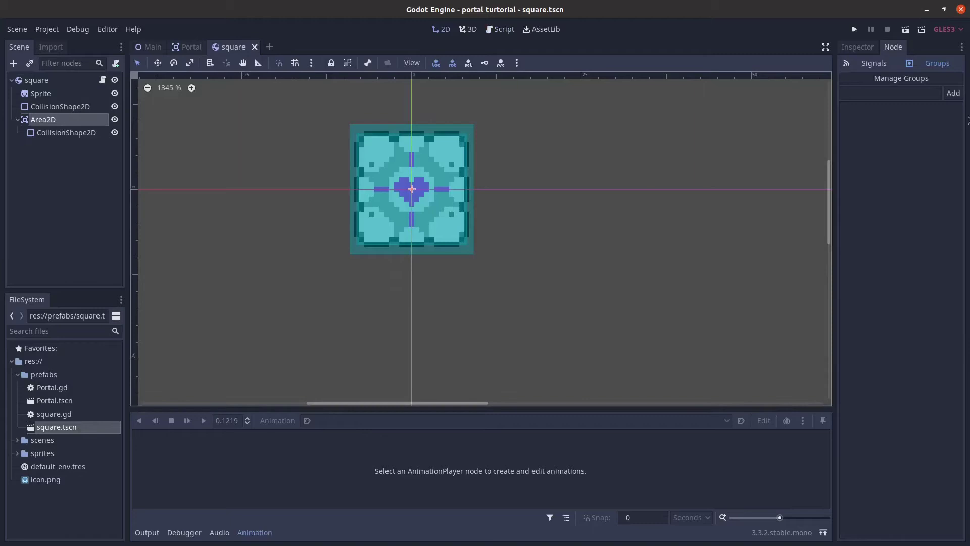
{"action": "left_click", "coordinate": [854, 46]}
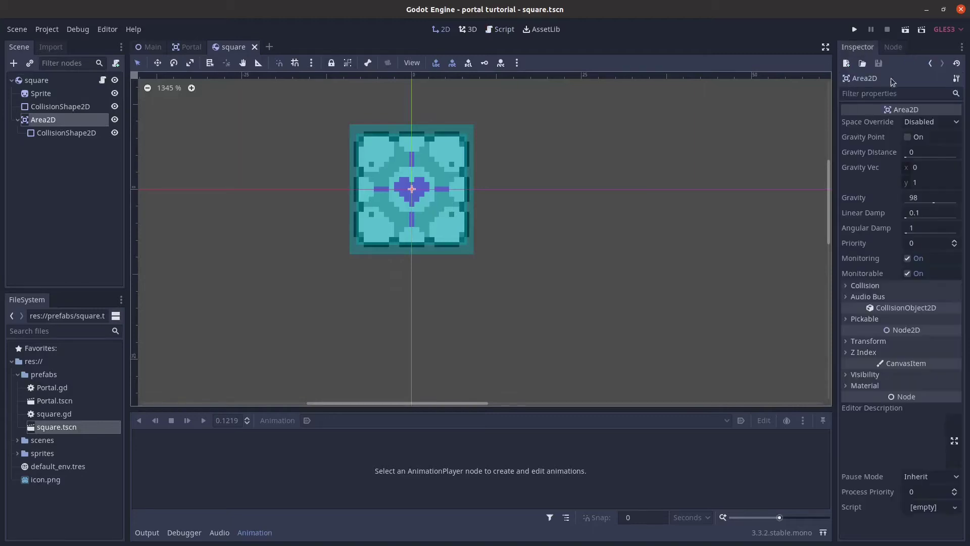
{"action": "left_click", "coordinate": [892, 48]}
{"action": "left_click", "coordinate": [873, 63]}
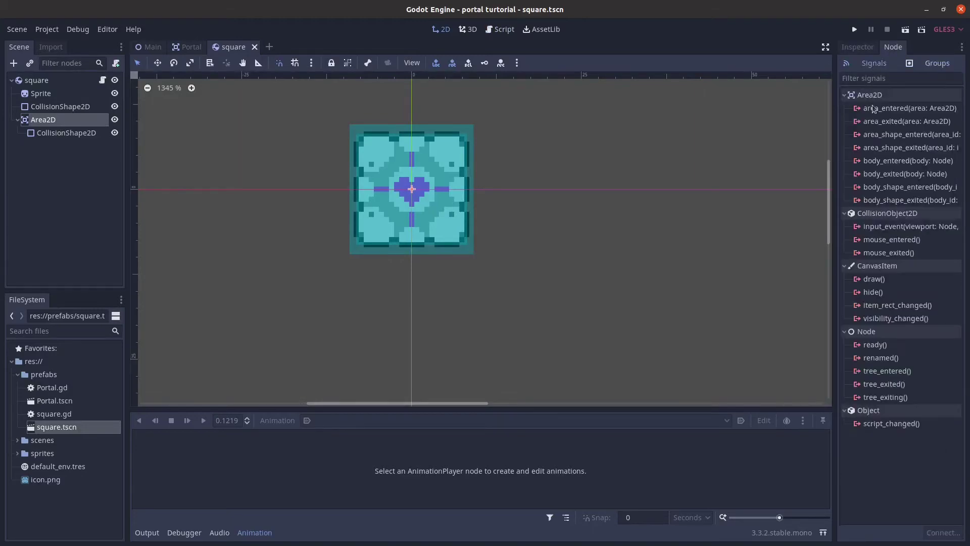
{"action": "left_click", "coordinate": [871, 110]}
{"action": "double_click", "coordinate": [871, 111]}
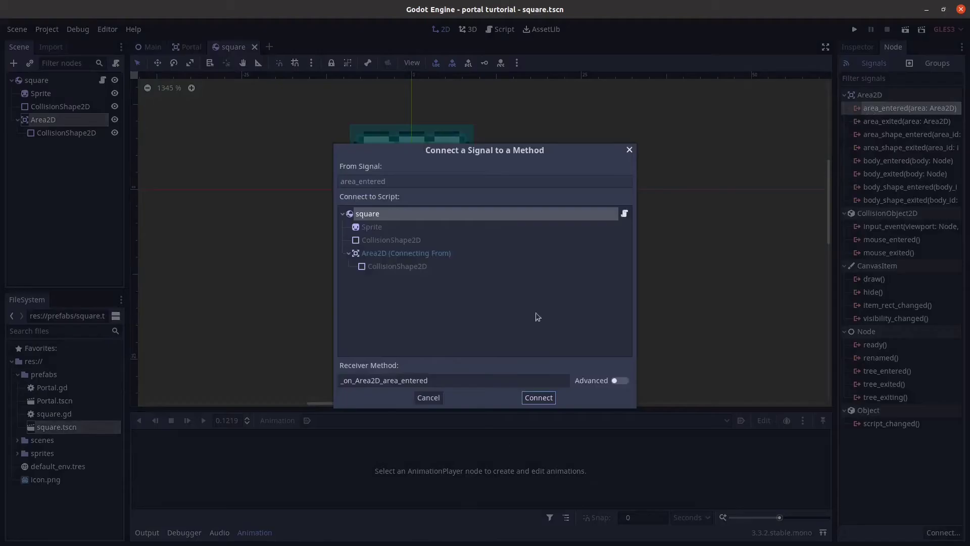
{"action": "left_click", "coordinate": [538, 398]}
{"action": "left_click", "coordinate": [437, 217]}
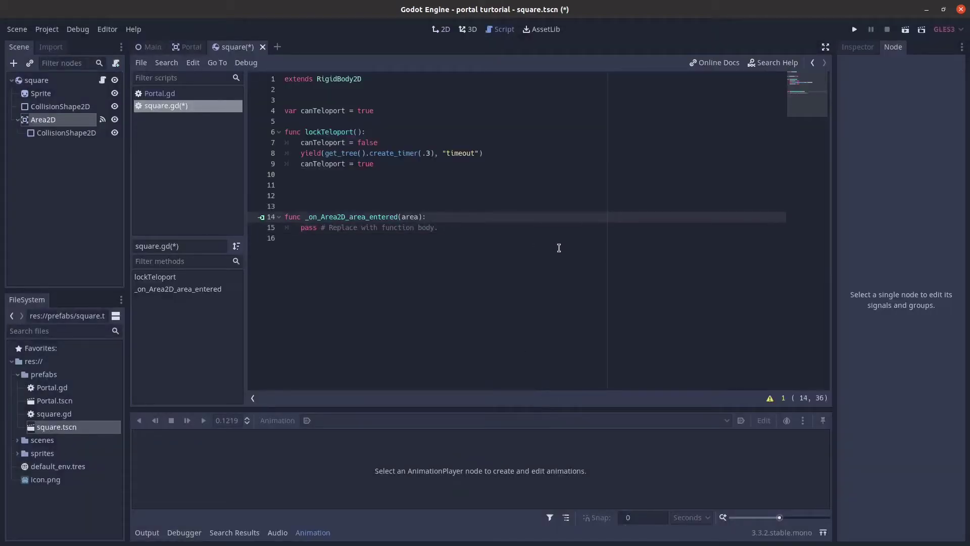
Write 'if canTeleport and area.is_in_group("Portal"):' with lockTeleport() indented below it
{"action": "key", "text": "Return"}
{"action": "type", "text": "if ca"}
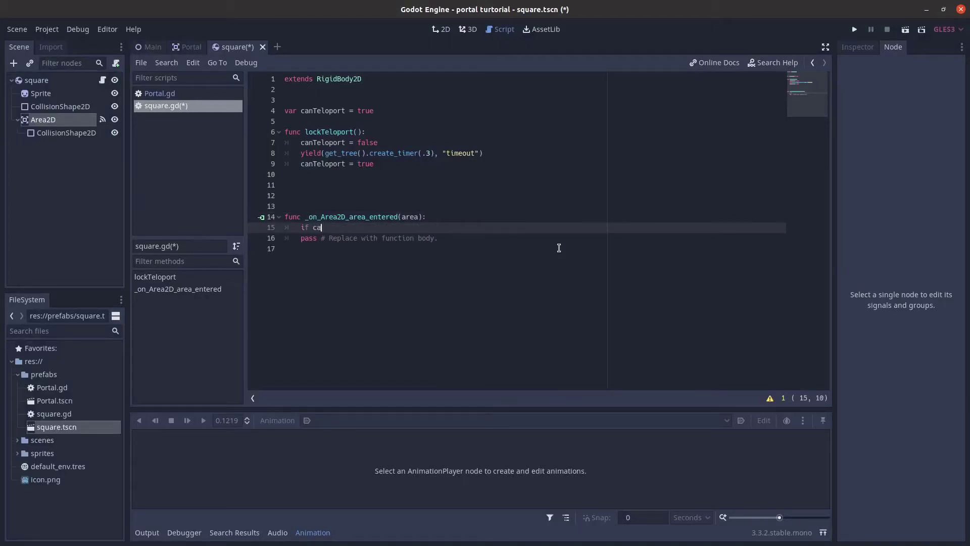
{"action": "type", "text": "n"}
{"action": "key", "text": "Return"}
{"action": "type", "text": "and ar"}
{"action": "type", "text": "ea "}
{"action": "type", "text": "roup"}
{"action": "type", "text": "(\"P"}
{"action": "type", "text": "ort"}
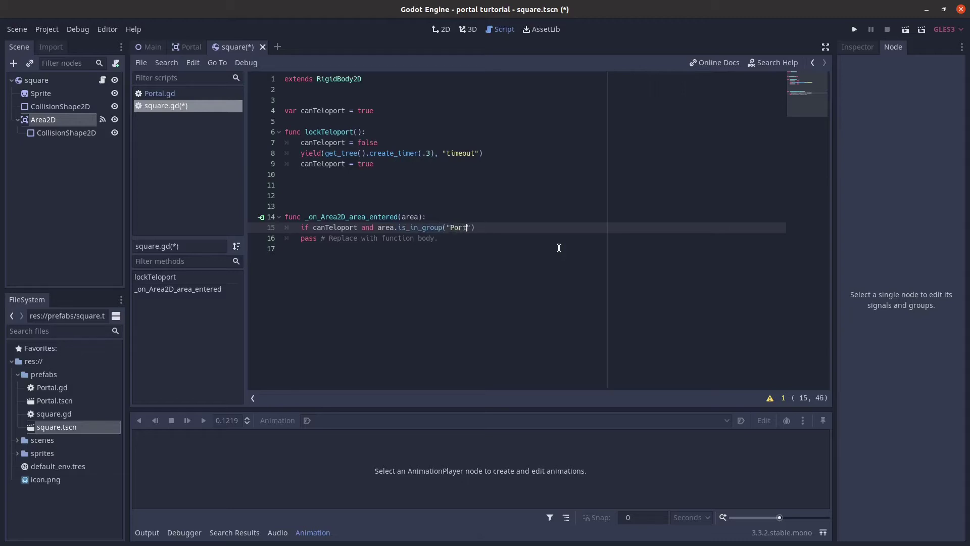
{"action": "type", "text": "al"}
{"action": "type", "text": ")"}
{"action": "key", "text": "Return"}
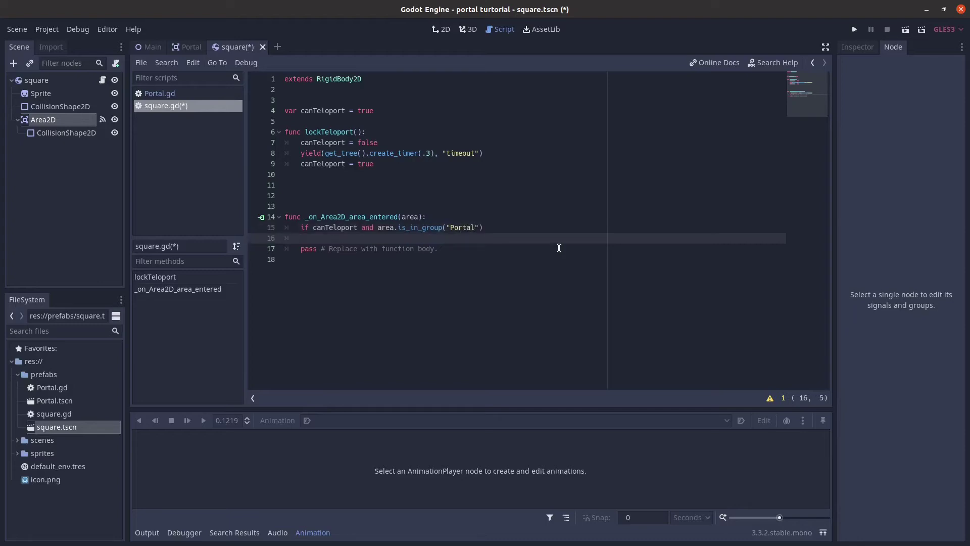
{"action": "key", "text": "BackSpace"}
{"action": "key", "text": "BackSpace"}
{"action": "type", "text": ":"}
{"action": "key", "text": "Return"}
{"action": "type", "text": "loc"}
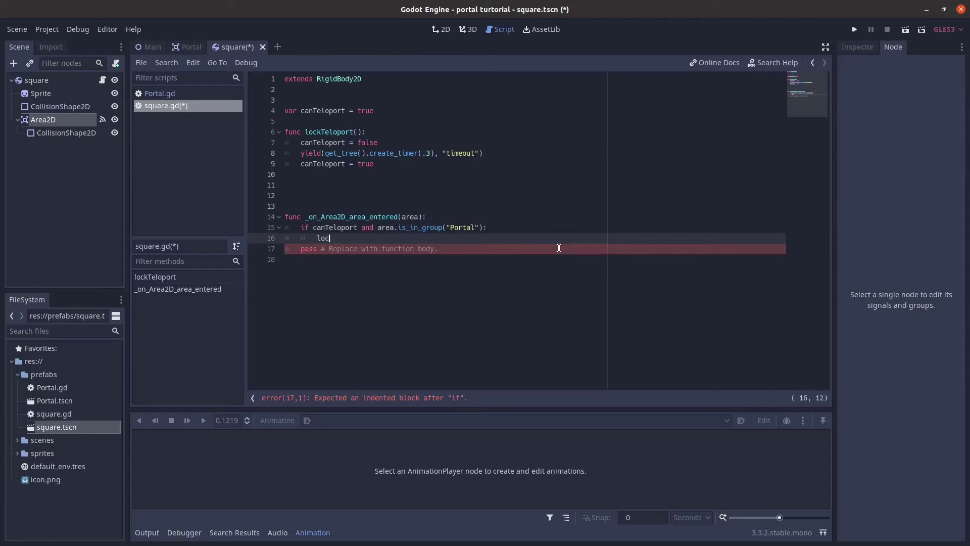
{"action": "type", "text": "k"}
{"action": "key", "text": "Return"}
{"action": "key", "text": "Return"}
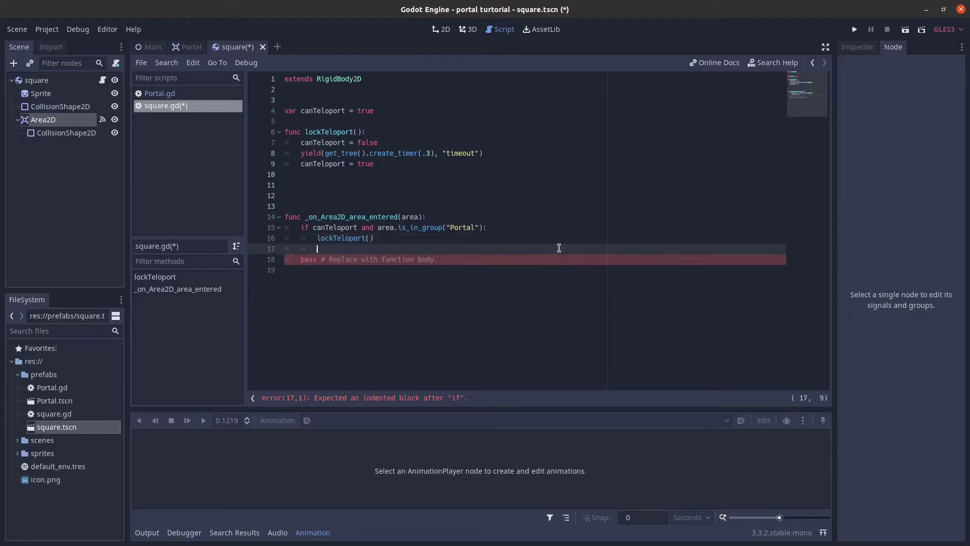
Add a 'func teloport(portal1):' function with a pass body at the bottom of square.gd
{"action": "key", "text": "Down"}
{"action": "key", "text": "Down"}
{"action": "key", "text": "Return"}
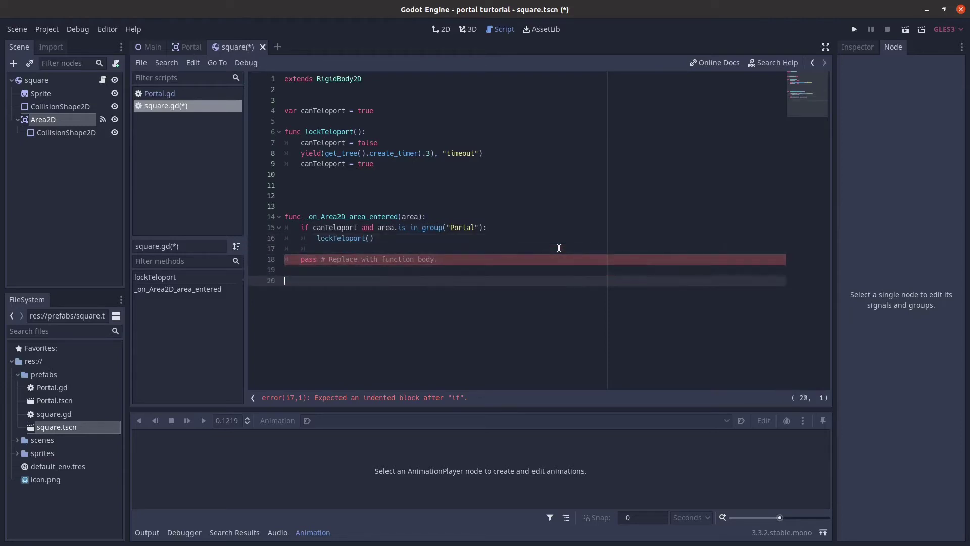
{"action": "type", "text": "func tel"}
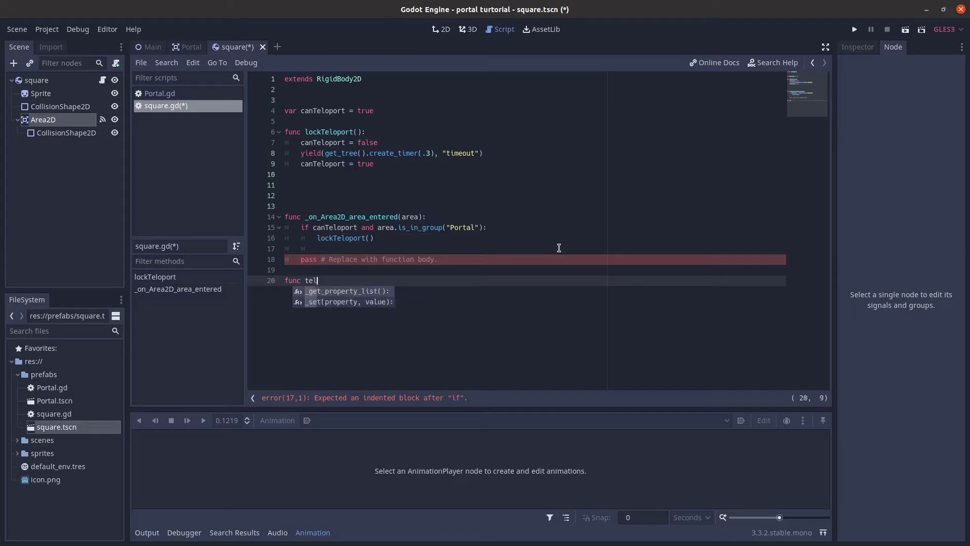
{"action": "type", "text": "oport("}
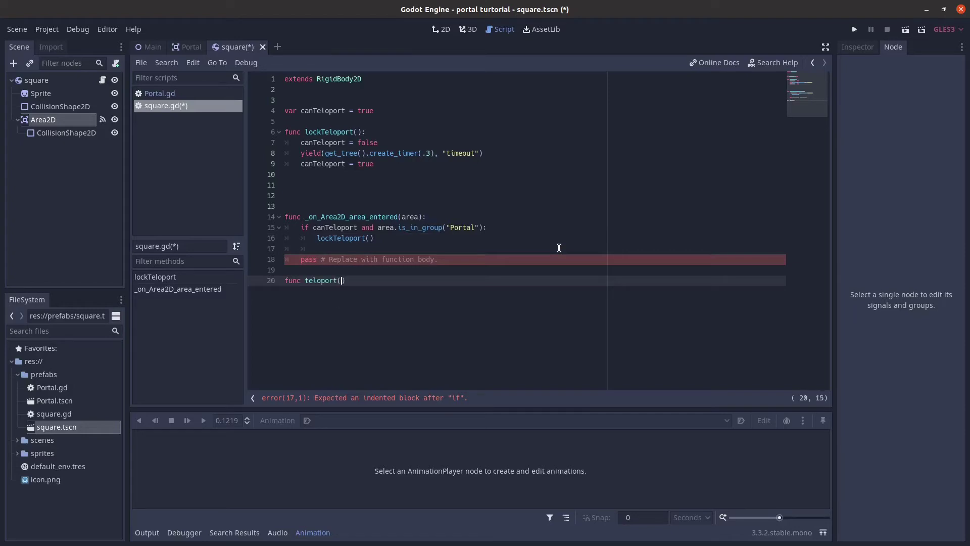
{"action": "type", "text": "port"}
{"action": "type", "text": "al2"}
{"action": "key", "text": "Up"}
{"action": "key", "text": "Up"}
{"action": "key", "text": "Up"}
{"action": "key", "text": "Up"}
{"action": "key", "text": "Return"}
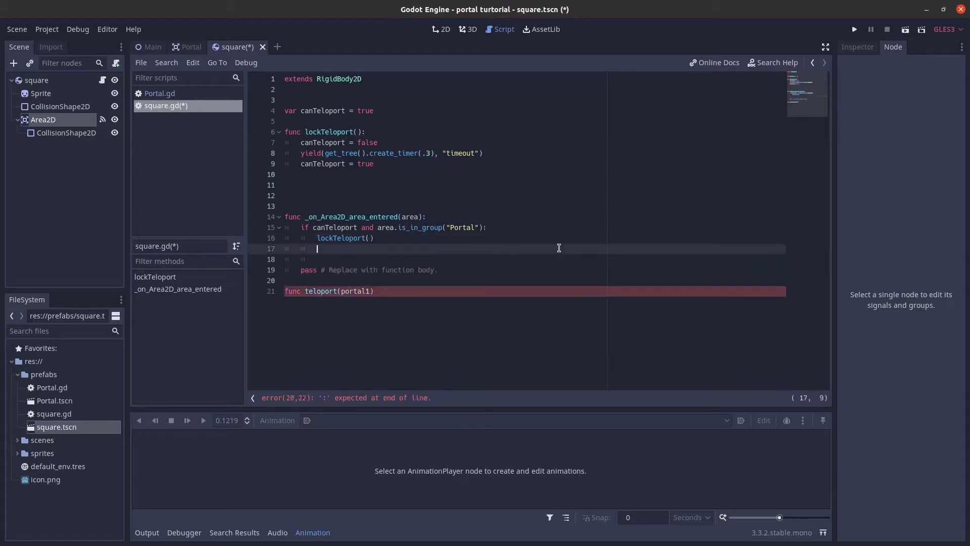
{"action": "type", "text": "tel"}
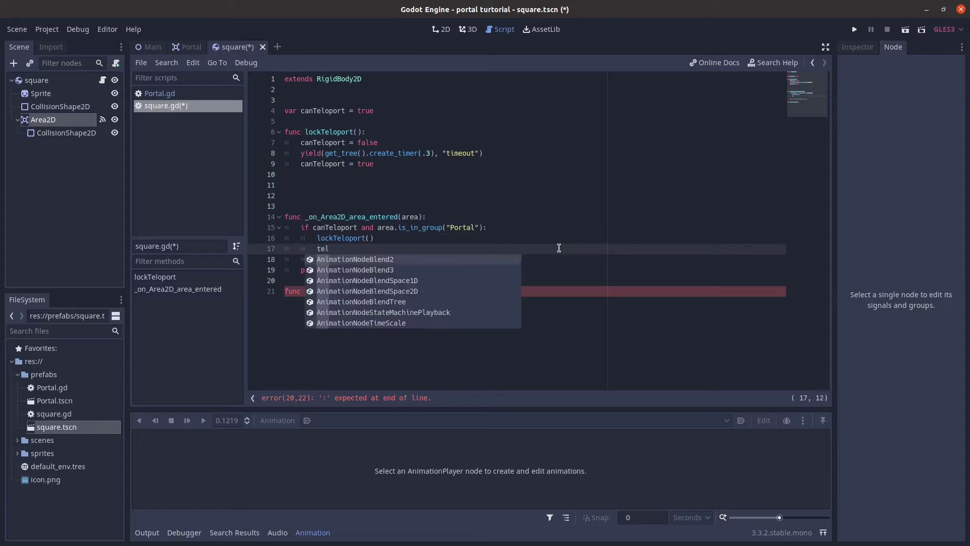
{"action": "key", "text": "BackSpace"}
{"action": "key", "text": "BackSpace"}
{"action": "key", "text": "BackSpace"}
{"action": "left_click", "coordinate": [520, 291]}
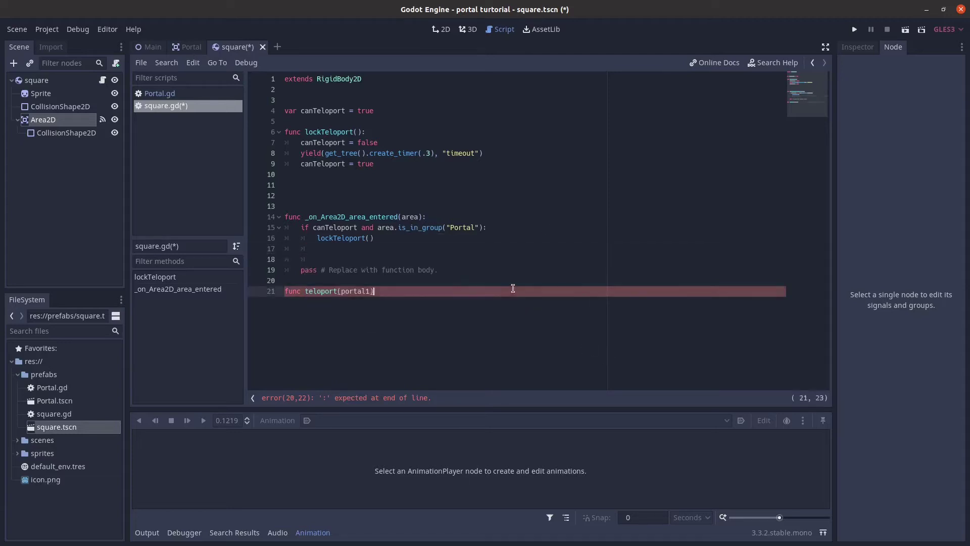
{"action": "type", "text": ":"}
{"action": "key", "text": "Return"}
{"action": "type", "text": "port"}
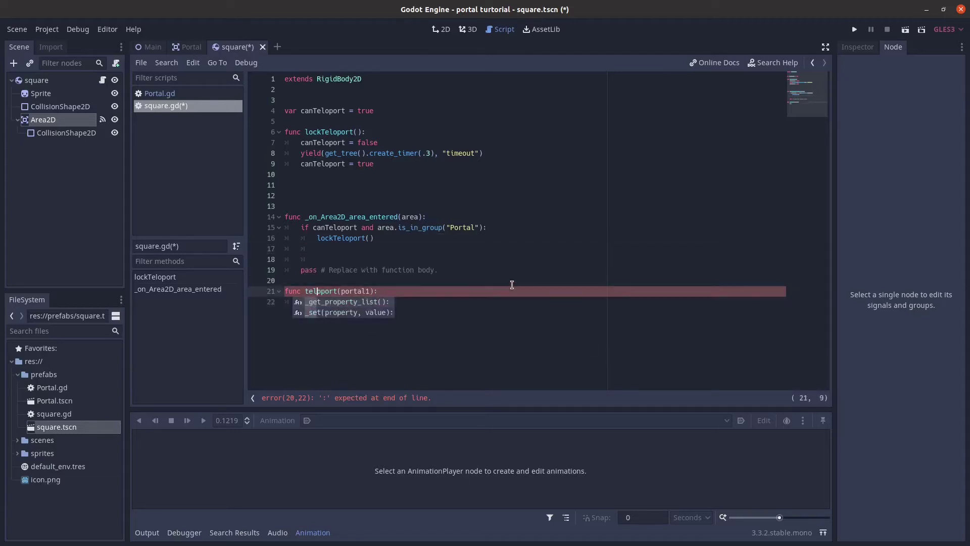
{"action": "type", "text": "ass"}
{"action": "left_click", "coordinate": [413, 227]}
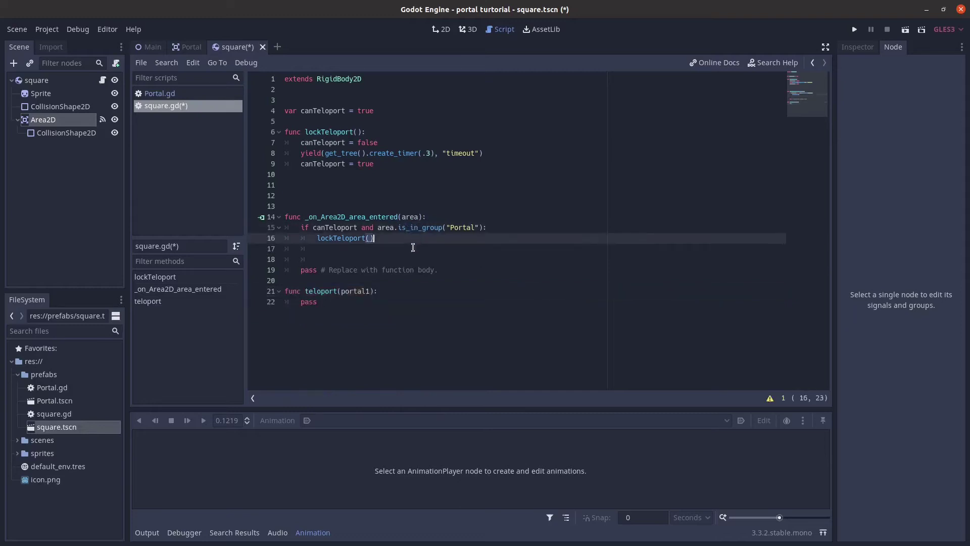
Call teloport(area) right after lockTeleport() in the area_entered handler
{"action": "left_click", "coordinate": [415, 248]}
{"action": "type", "text": "tel"}
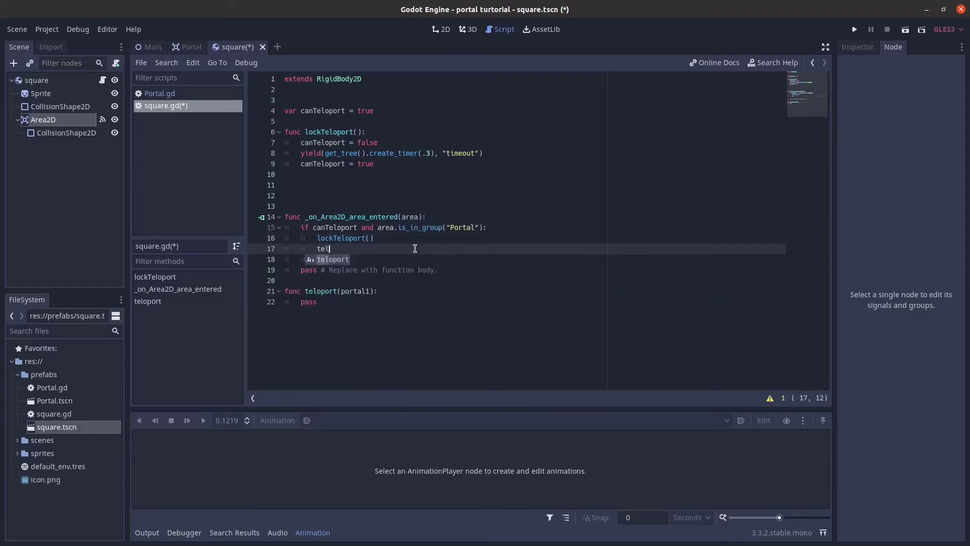
{"action": "key", "text": "Return"}
{"action": "type", "text": "are"}
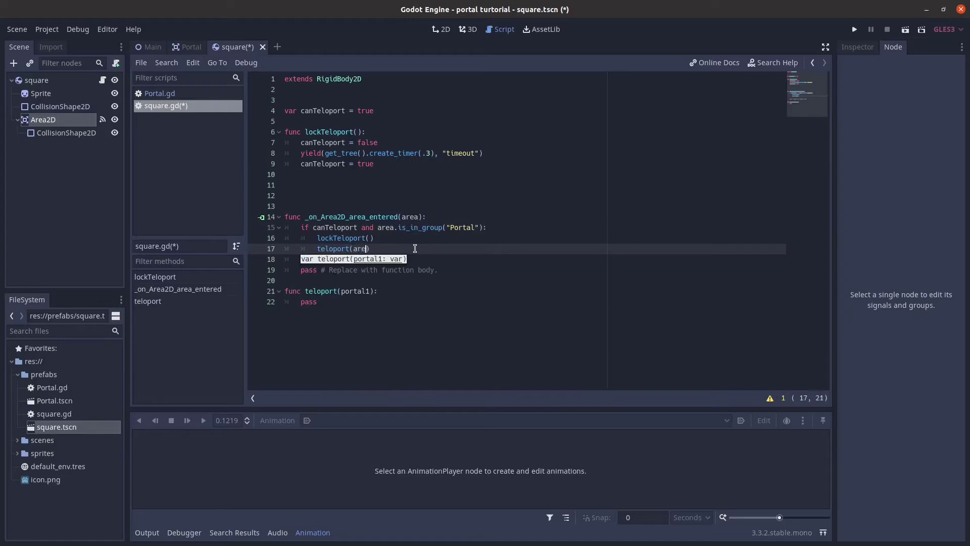
{"action": "type", "text": "a"}
{"action": "left_click", "coordinate": [400, 239]}
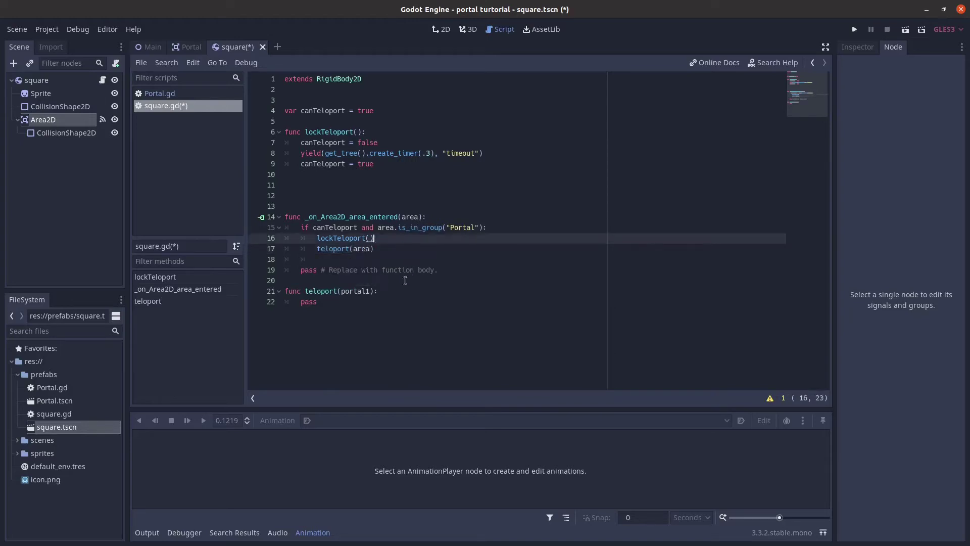
{"action": "left_click", "coordinate": [397, 296]}
Clear the placeholder pass from teloport's body and save the script
{"action": "key", "text": "BackSpace"}
{"action": "key", "text": "BackSpace"}
{"action": "key", "text": "BackSpace"}
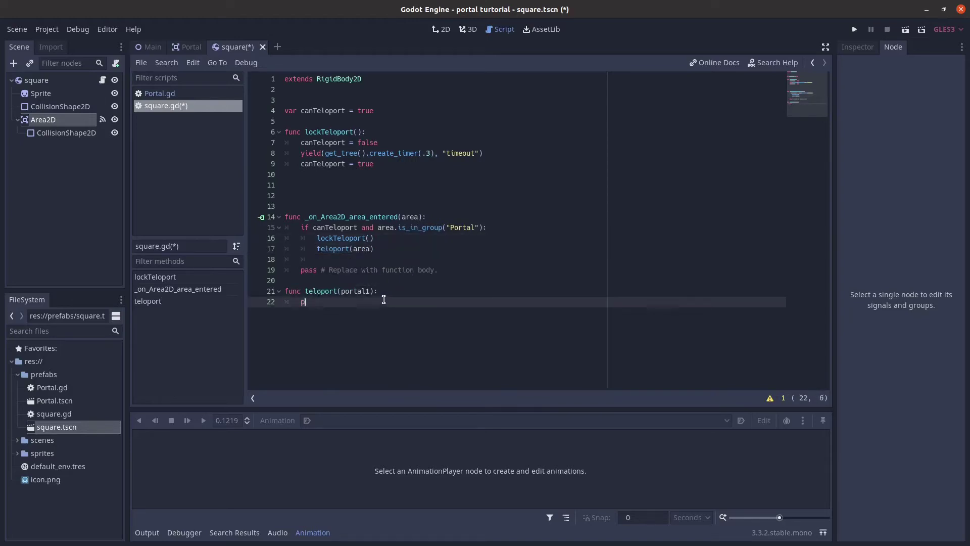
{"action": "key", "text": "BackSpace"}
{"action": "key", "text": "BackSpace"}
{"action": "key", "text": "Tab"}
{"action": "key", "text": "ctrl+s"}
{"action": "type", "text": "Y"}
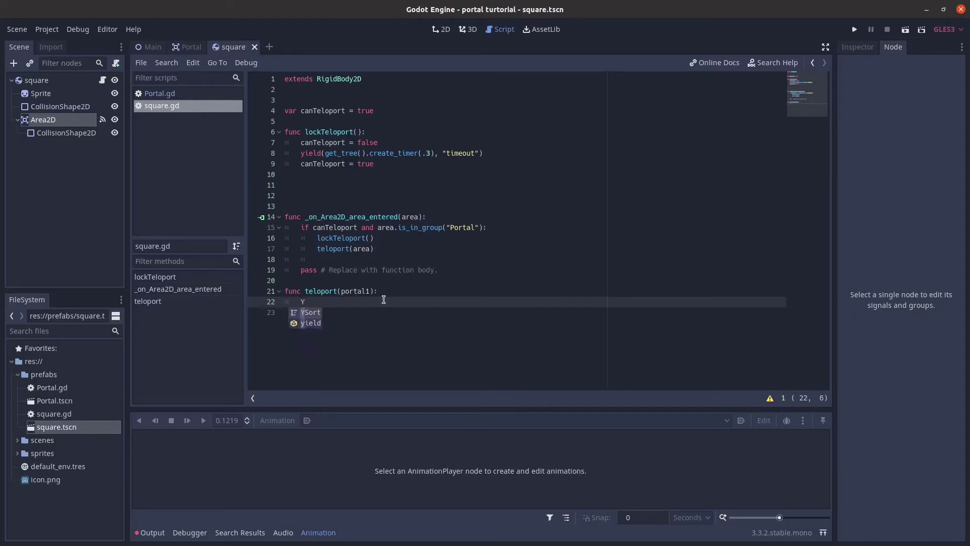
{"action": "key", "text": "BackSpace"}
Copy the yield timer line into teloport, change its duration to 0.1, and open a new line
{"action": "mouse_move", "coordinate": [500, 155]}
{"action": "left_mouse_down"}
{"action": "mouse_move", "coordinate": [433, 143]}
{"action": "mouse_move", "coordinate": [294, 156]}
{"action": "left_mouse_up"}
{"action": "key", "text": "ctrl+c"}
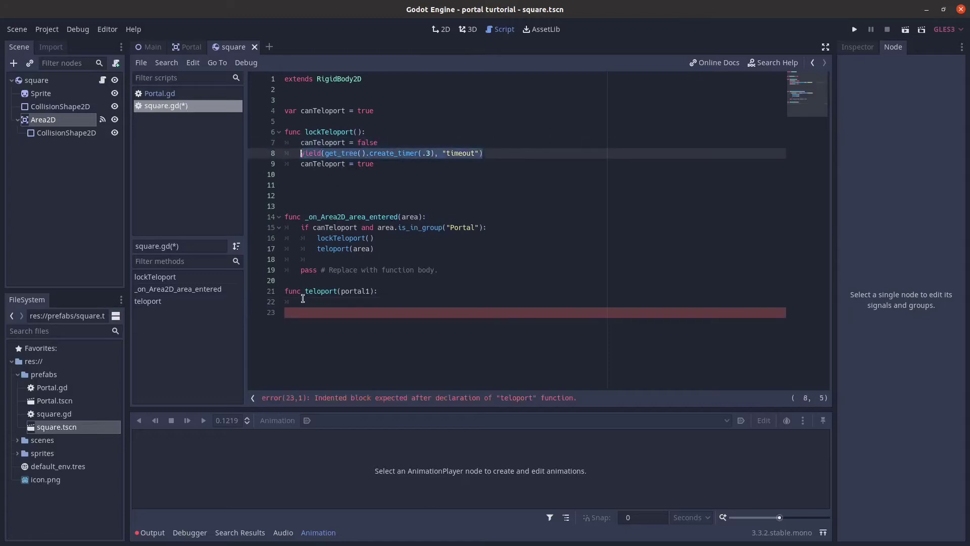
{"action": "left_click", "coordinate": [431, 301]}
{"action": "key", "text": "ctrl+v"}
{"action": "left_click", "coordinate": [431, 302]}
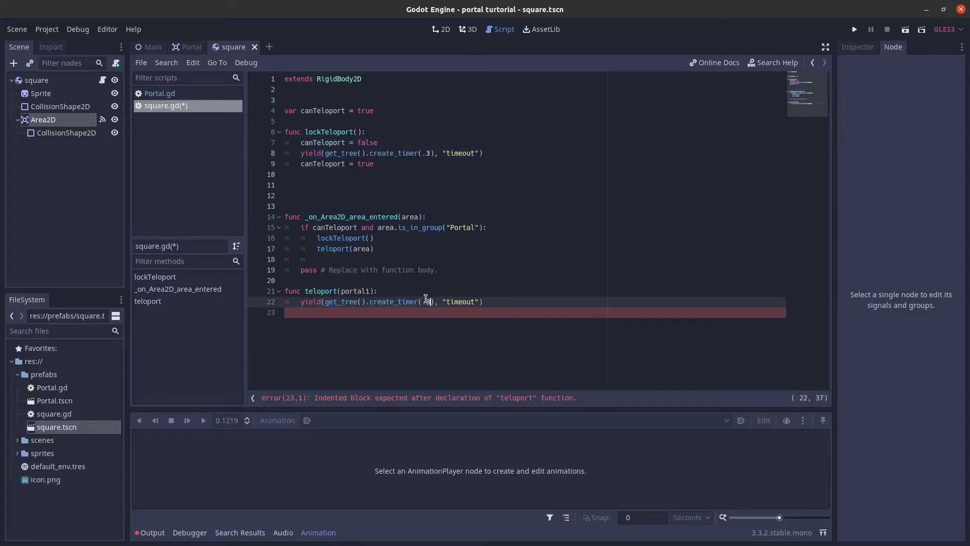
{"action": "key", "text": "BackSpace"}
{"action": "type", "text": "1"}
{"action": "key", "text": "Right"}
{"action": "key", "text": "Right"}
{"action": "key", "text": "Right"}
{"action": "key", "text": "Right"}
{"action": "key", "text": "End"}
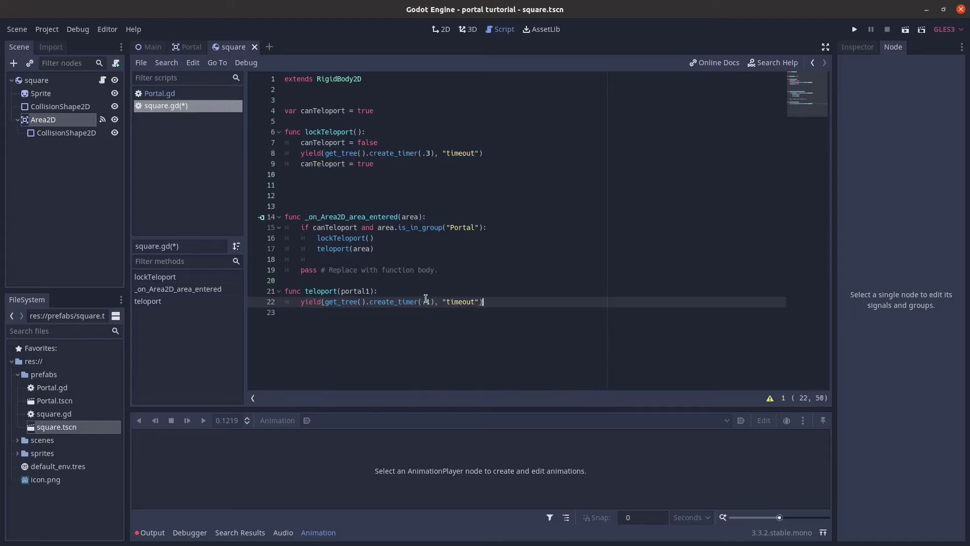
{"action": "key", "text": "Return"}
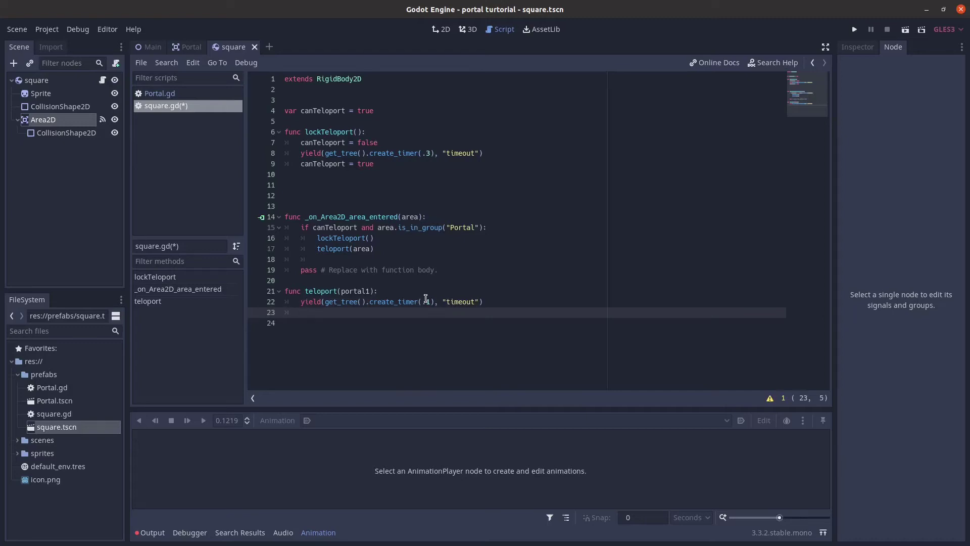
{"action": "type", "text": "GLO"}
Start a global_position assignment in teloport, then remove it
{"action": "key", "text": "BackSpace"}
{"action": "key", "text": "BackSpace"}
{"action": "key", "text": "BackSpace"}
{"action": "type", "text": "glob"}
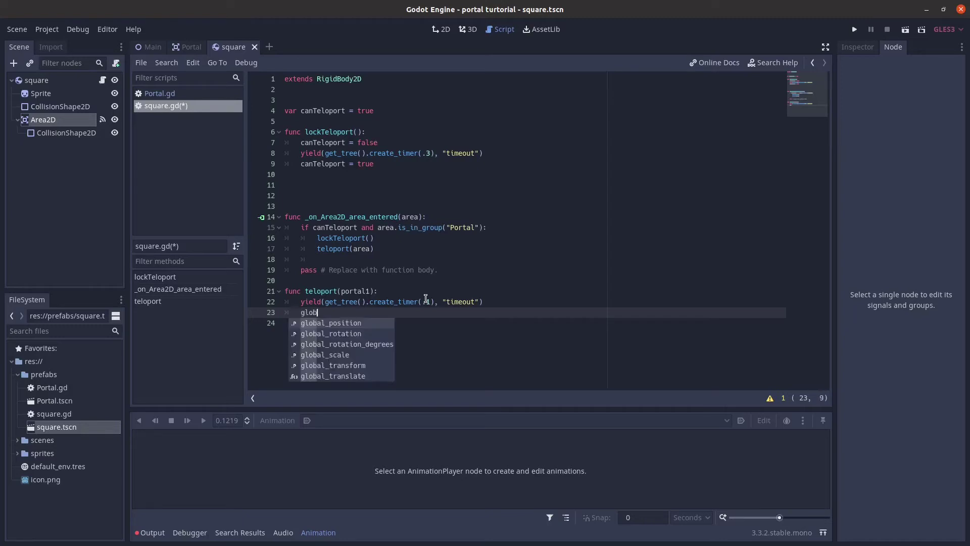
{"action": "key", "text": "Return"}
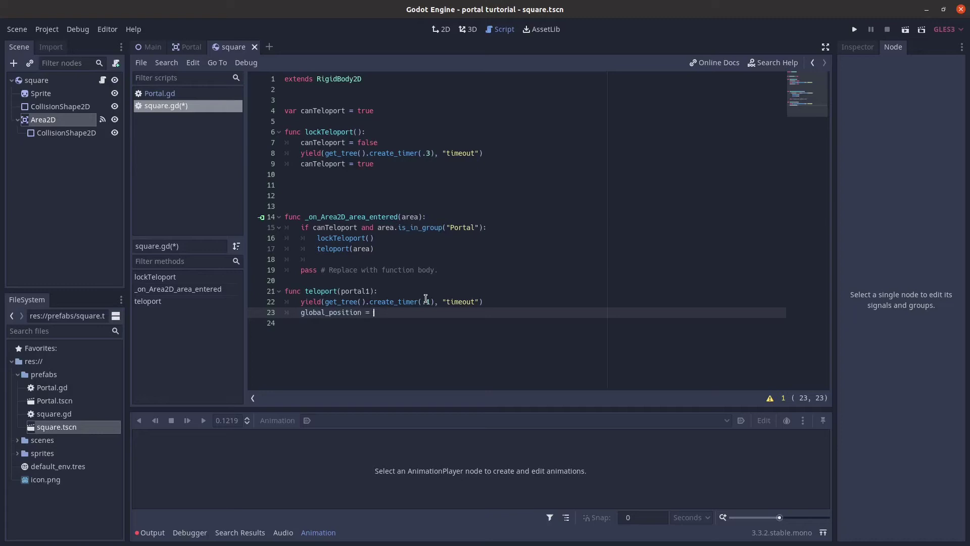
{"action": "key", "text": "BackSpace"}
{"action": "key", "text": "BackSpace"}
{"action": "key", "text": "BackSpace"}
{"action": "key", "text": "BackSpace"}
{"action": "key", "text": "BackSpace"}
{"action": "key", "text": "BackSpace"}
{"action": "key", "text": "BackSpace"}
{"action": "key", "text": "BackSpace"}
{"action": "key", "text": "BackSpace"}
{"action": "key", "text": "BackSpace"}
{"action": "key", "text": "BackSpace"}
{"action": "key", "text": "BackSpace"}
{"action": "key", "text": "BackSpace"}
Add a for loop over get_tree().get_nodes_in_group("Portal") to the teleport function
{"action": "left_click", "coordinate": [429, 291]}
{"action": "key", "text": "Return"}
{"action": "key", "text": "Return"}
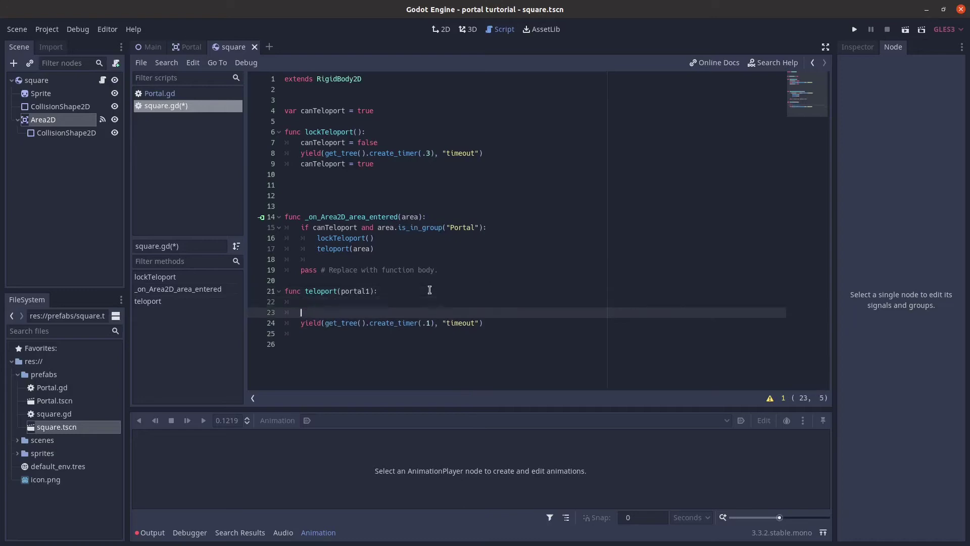
{"action": "key", "text": "Up"}
{"action": "type", "text": "for "}
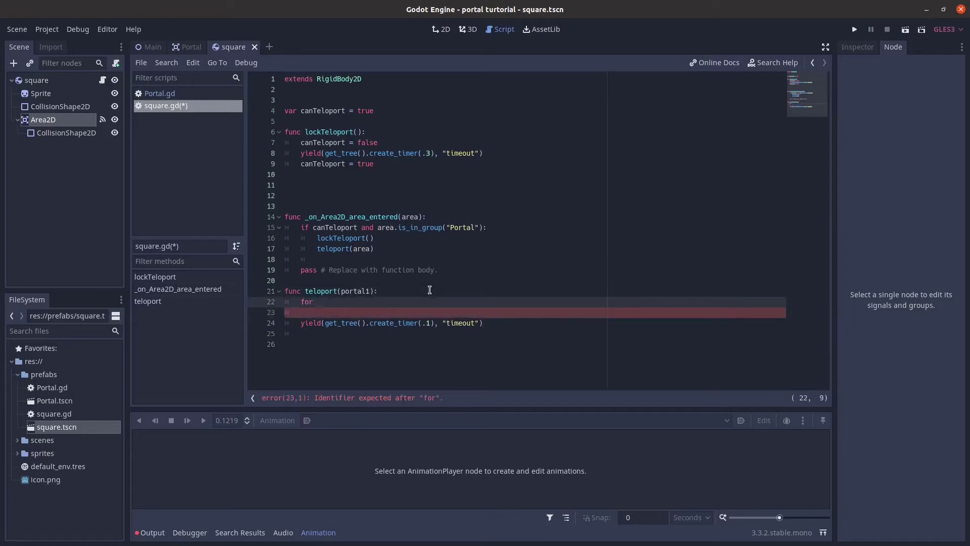
{"action": "type", "text": "portal2"}
{"action": "type", "text": " in get"}
{"action": "type", "text": "-tre"}
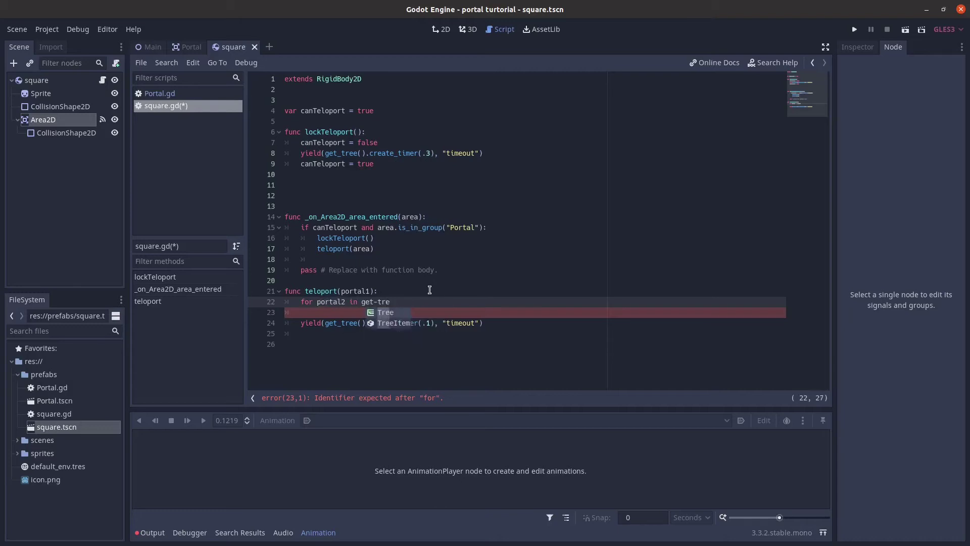
{"action": "key", "text": "BackSpace"}
{"action": "key", "text": "BackSpace"}
{"action": "key", "text": "BackSpace"}
{"action": "key", "text": "BackSpace"}
{"action": "type", "text": "_t"}
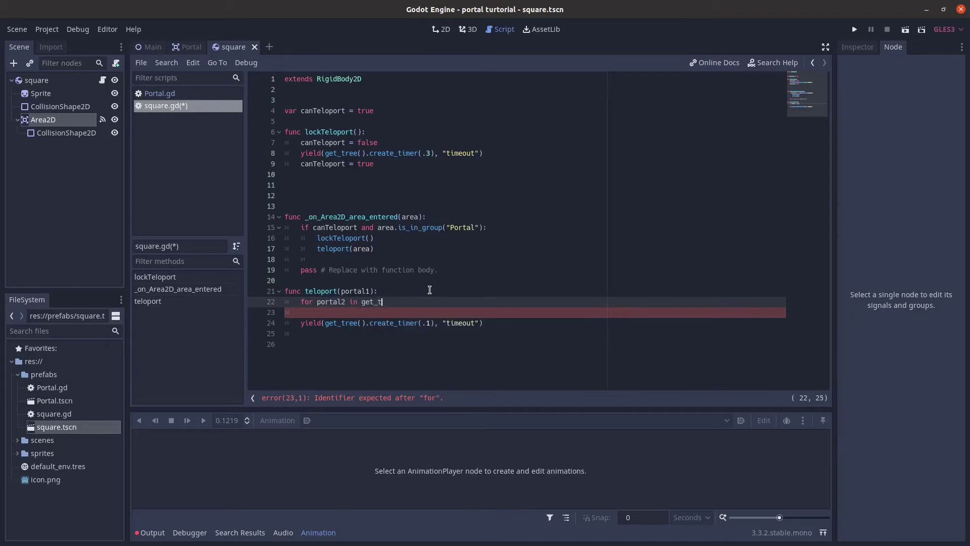
{"action": "type", "text": "ree"}
{"action": "key", "text": "Return"}
{"action": "type", "text": ".get_n"}
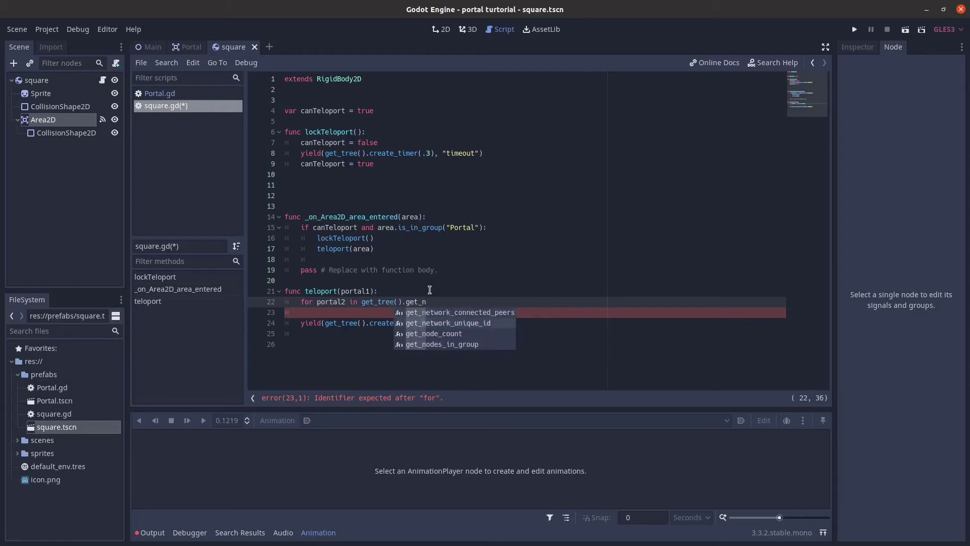
{"action": "key", "text": "Down"}
{"action": "key", "text": "Down"}
{"action": "key", "text": "Down"}
{"action": "key", "text": "Return"}
{"action": "type", "text": "\""}
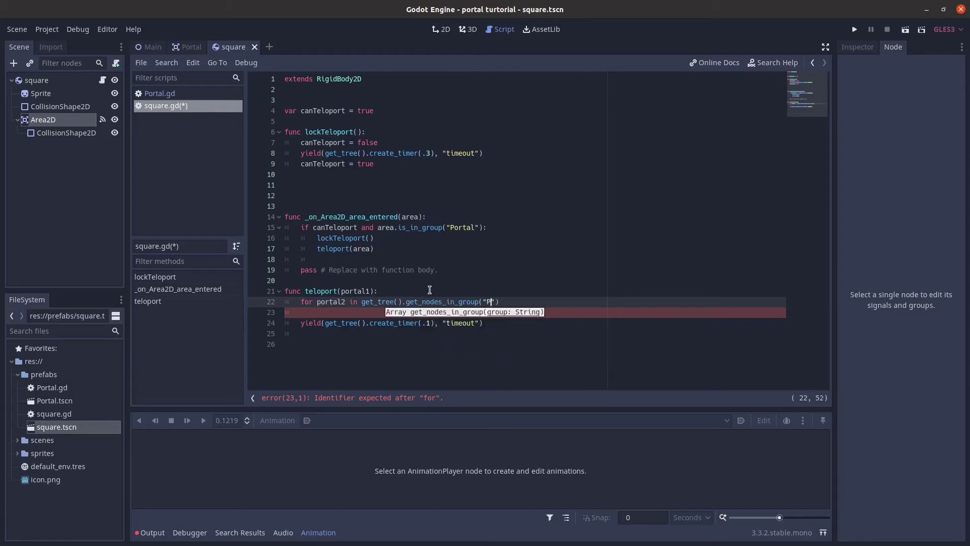
{"action": "type", "text": "Portal"}
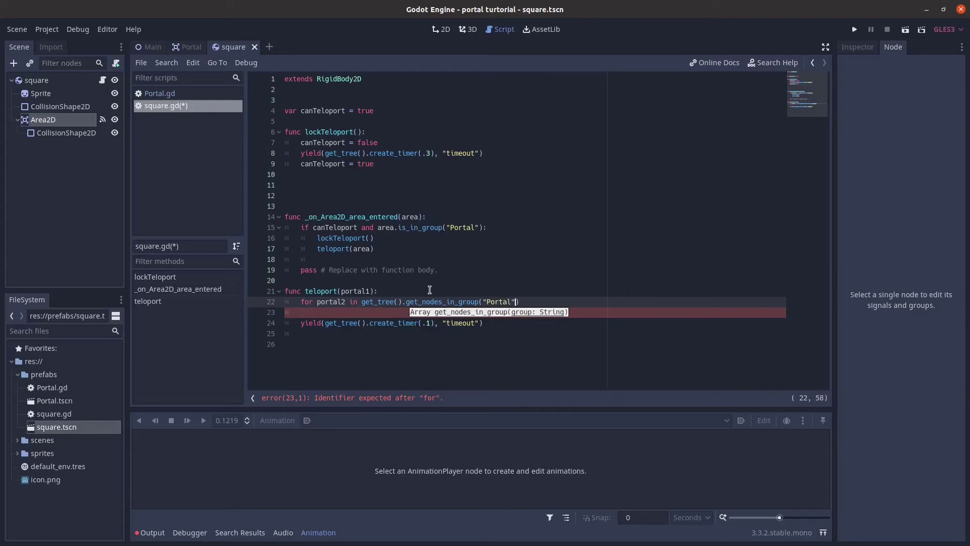
{"action": "type", "text": "):"}
In the loop body, check portal2 != portal1 with matching ids, and save square.gd
{"action": "key", "text": "Return"}
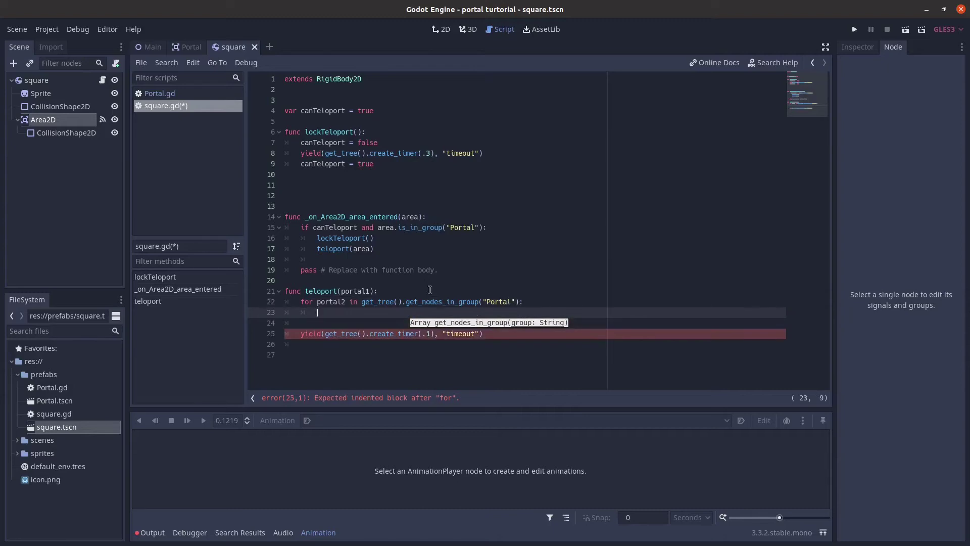
{"action": "type", "text": "if por"}
{"action": "type", "text": "tal2 !"}
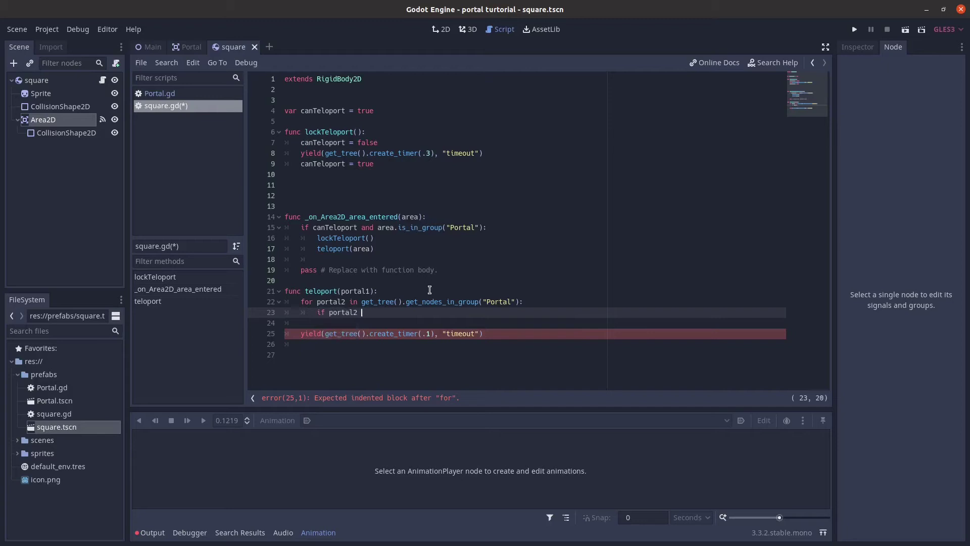
{"action": "type", "text": "= portla"}
{"action": "key", "text": "BackSpace"}
{"action": "key", "text": "BackSpace"}
{"action": "type", "text": "a"}
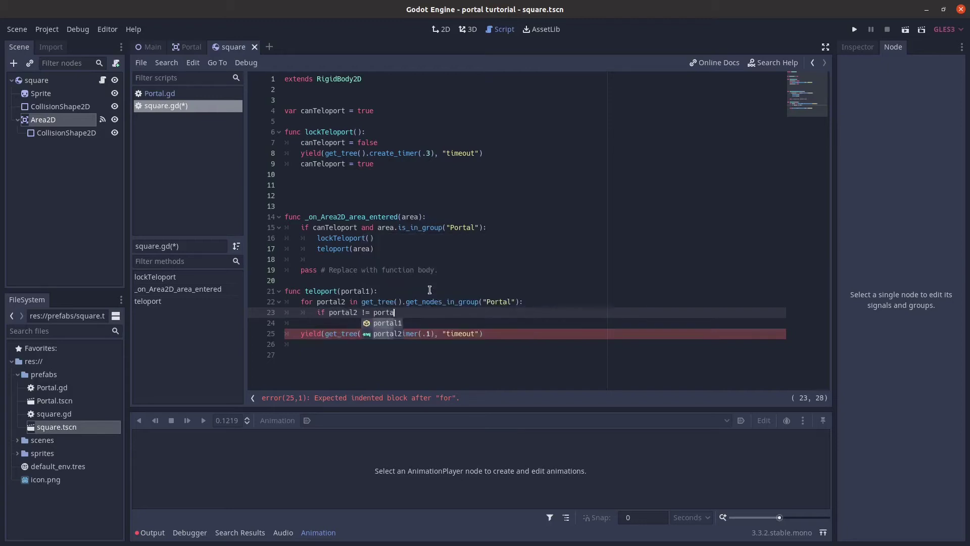
{"action": "type", "text": "l1"}
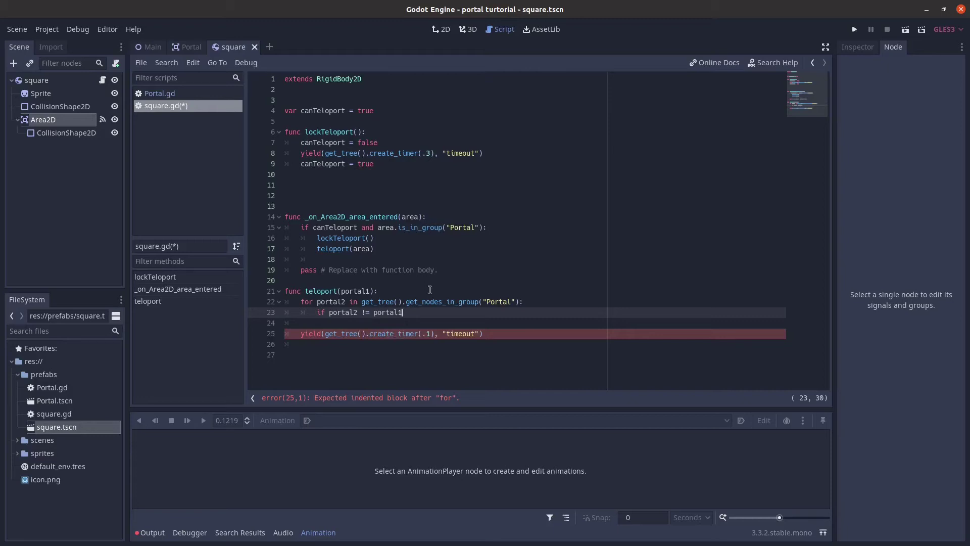
{"action": "type", "text": " and p"}
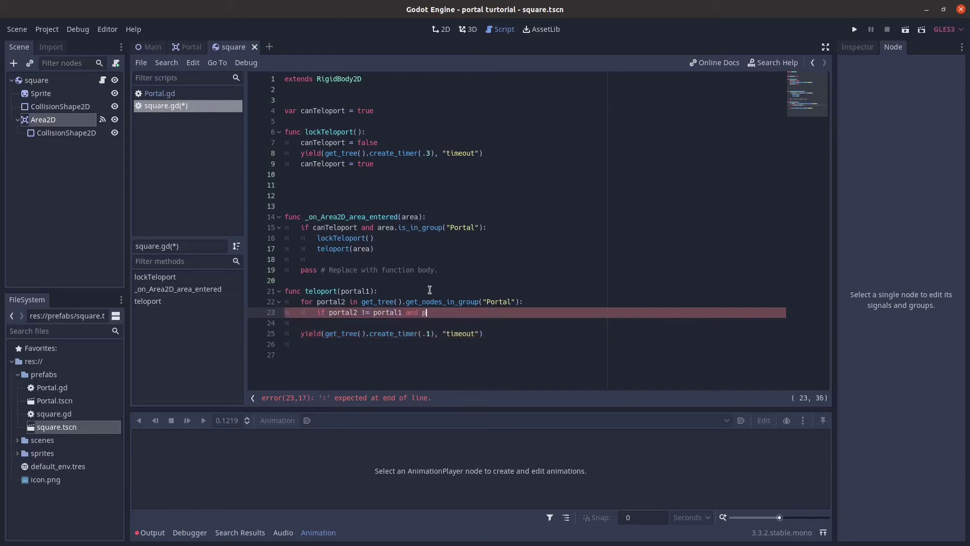
{"action": "type", "text": "ortal2."}
{"action": "type", "text": "id == p"}
{"action": "type", "text": "ort"}
{"action": "key", "text": "Return"}
{"action": "type", "text": "id"}
{"action": "key", "text": "ctrl+s"}
{"action": "key", "text": "Return"}
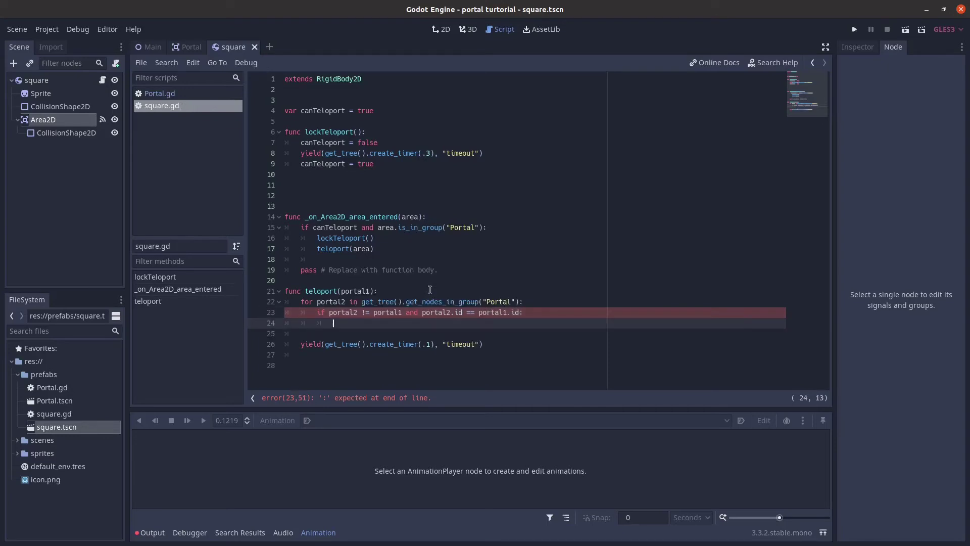
Indent the wait line into the if block and remove the extra blank line
{"action": "left_click", "coordinate": [293, 344]}
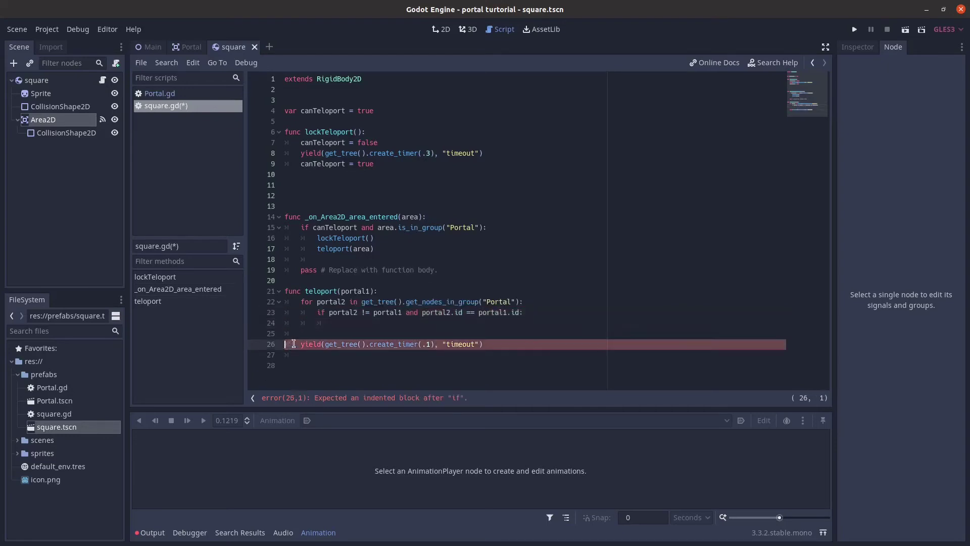
{"action": "key", "text": "Tab"}
{"action": "key", "text": "Tab"}
{"action": "left_click", "coordinate": [327, 328]}
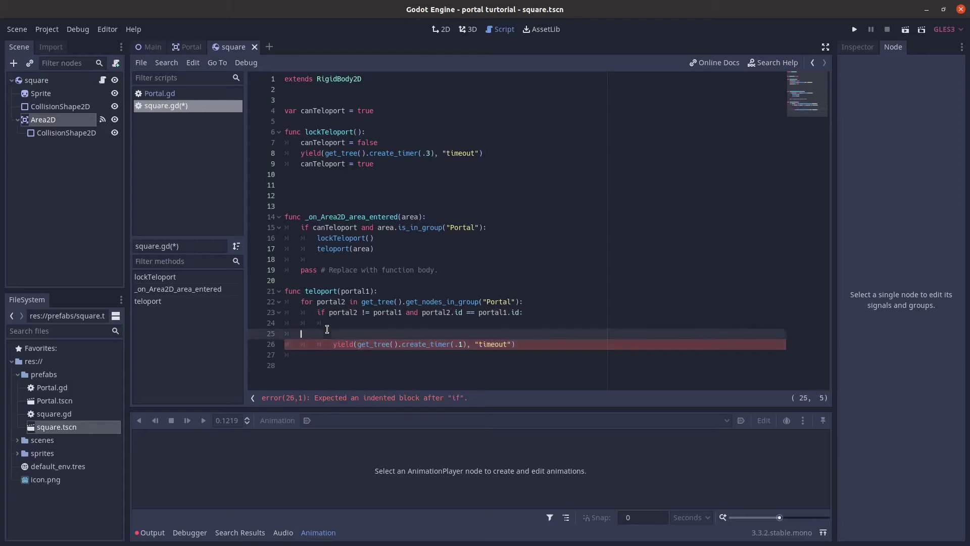
{"action": "key", "text": "BackSpace"}
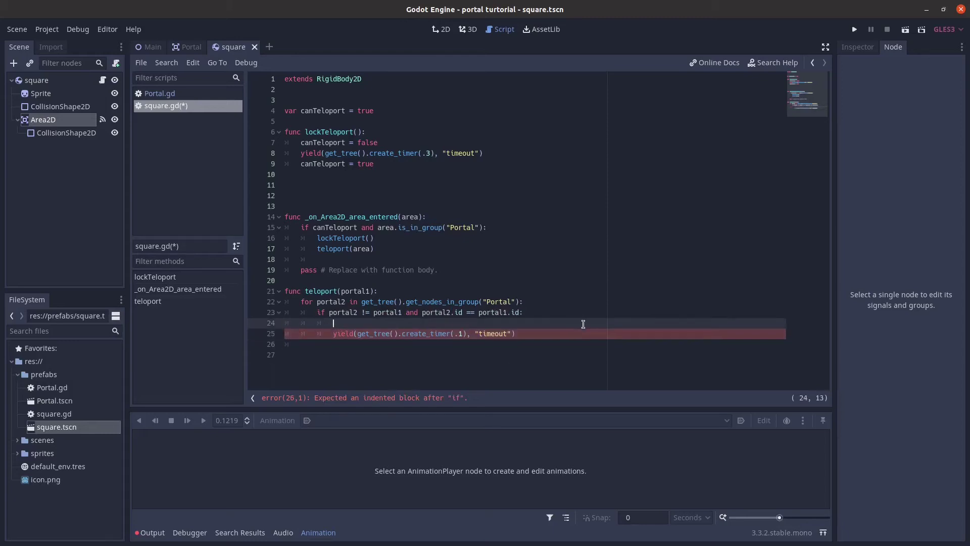
Add global_position = portal2.point.global_position after the wait, then save square.gd
{"action": "left_click", "coordinate": [584, 331]}
{"action": "key", "text": "Return"}
{"action": "type", "text": "glo"}
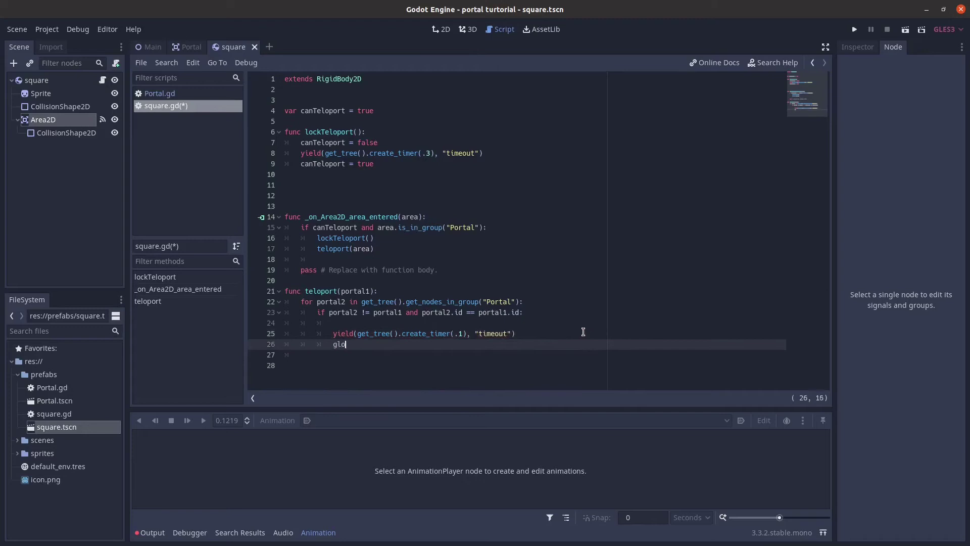
{"action": "type", "text": "b"}
{"action": "key", "text": "Return"}
{"action": "type", "text": "portal"}
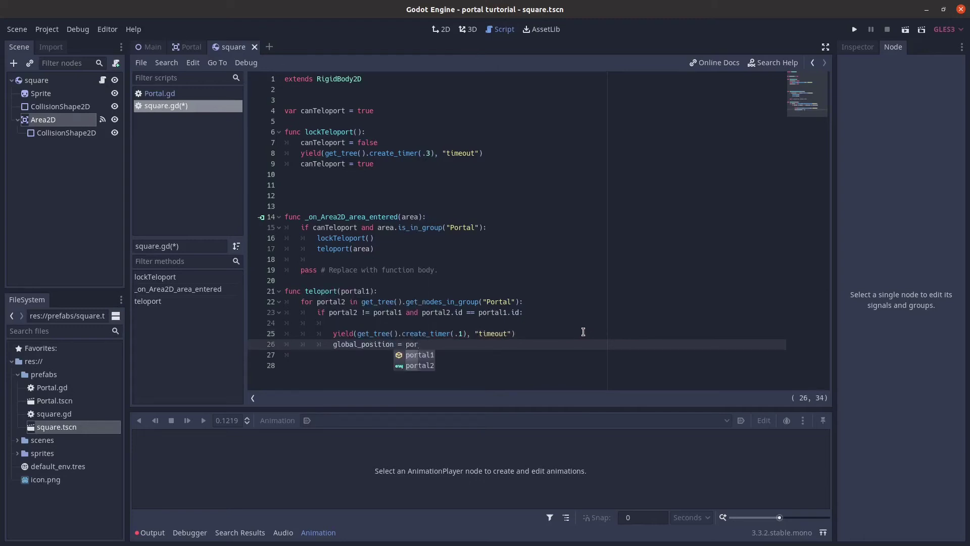
{"action": "key", "text": "Down"}
{"action": "key", "text": "Return"}
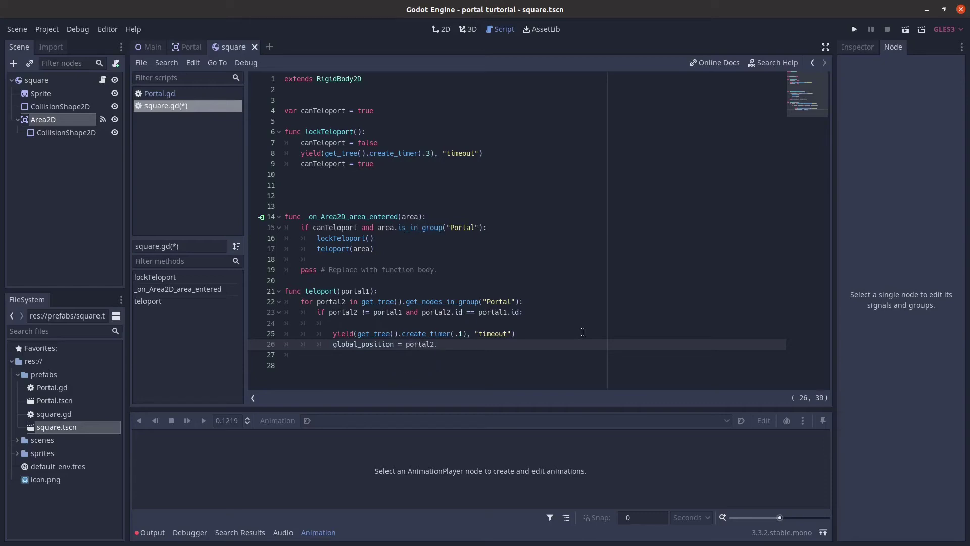
{"action": "type", "text": "point.glo"}
{"action": "type", "text": "bal_po"}
{"action": "type", "text": "sition"}
{"action": "key", "text": "BackSpace"}
{"action": "key", "text": "BackSpace"}
{"action": "key", "text": "BackSpace"}
{"action": "key", "text": "BackSpace"}
{"action": "type", "text": "tion"}
{"action": "key", "text": "Return"}
{"action": "key", "text": "ctrl+s"}
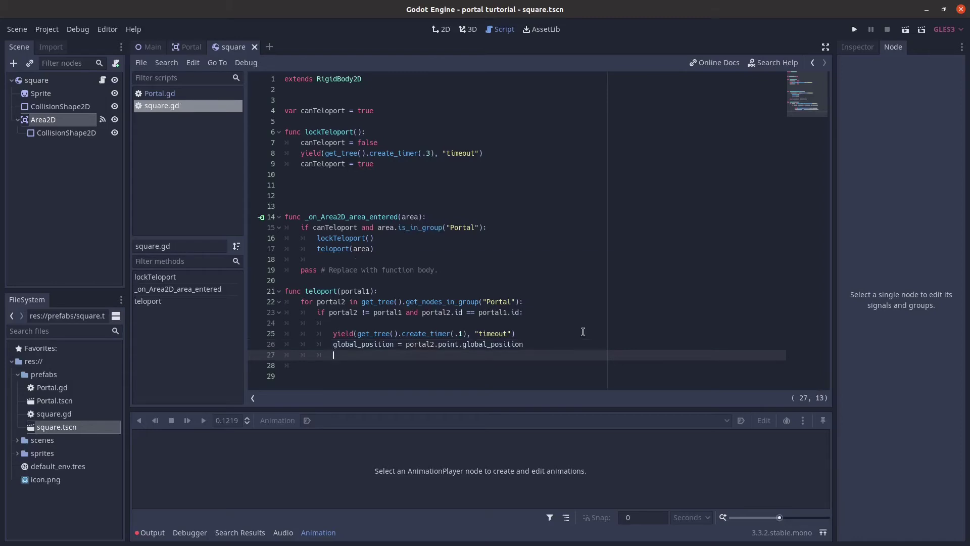
{"action": "key", "text": "Return"}
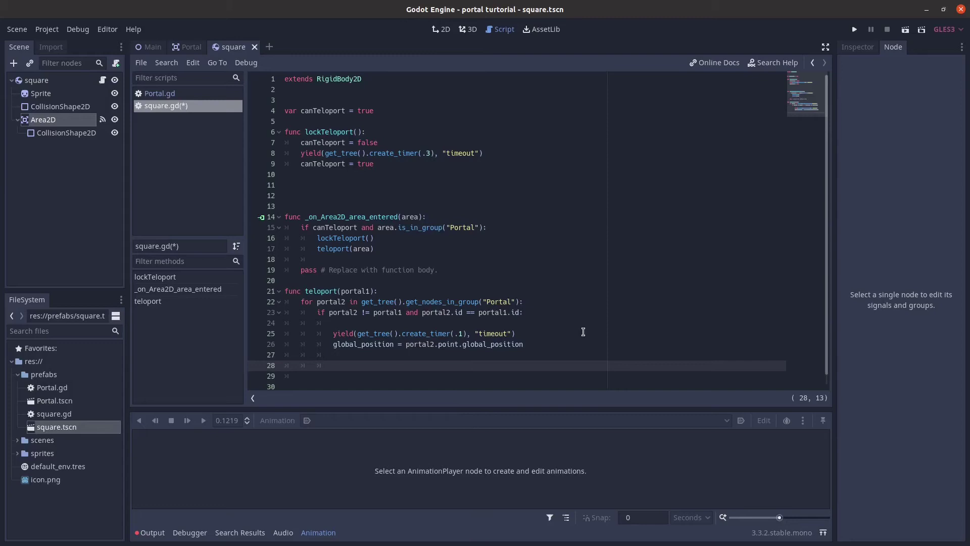
{"action": "type", "text": "var"}
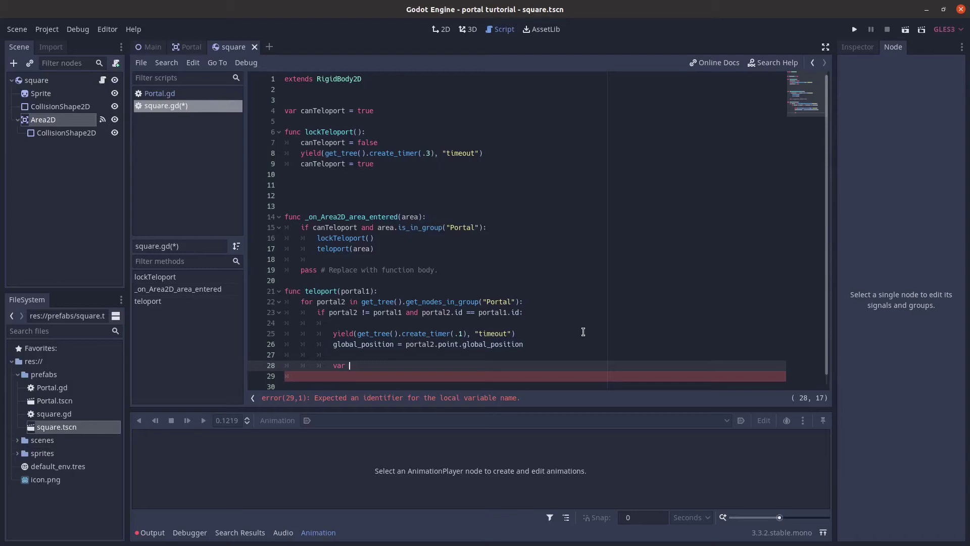
{"action": "type", "text": " exir"}
{"action": "type", "text": "S"}
{"action": "type", "text": "oe"}
Declare var exitSpeed = max(abs(linear_velocity.x), abs(linear_velocity.y)) and save square.gd
{"action": "key", "text": "BackSpace"}
{"action": "key", "text": "BackSpace"}
{"action": "type", "text": "peed  "}
{"action": "type", "text": "= max"}
{"action": "type", "text": "(abs("}
{"action": "key", "text": "Right"}
{"action": "type", "text": ", "}
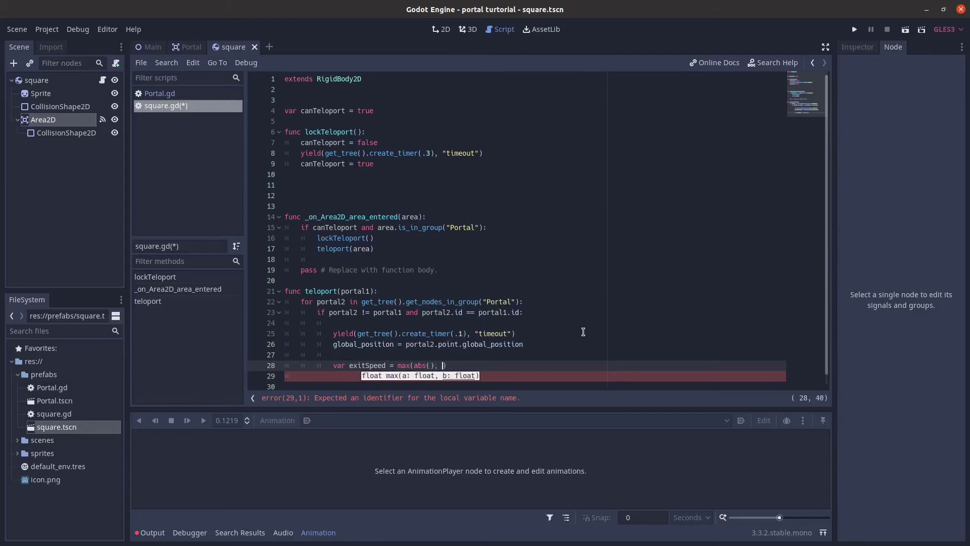
{"action": "type", "text": "abs"}
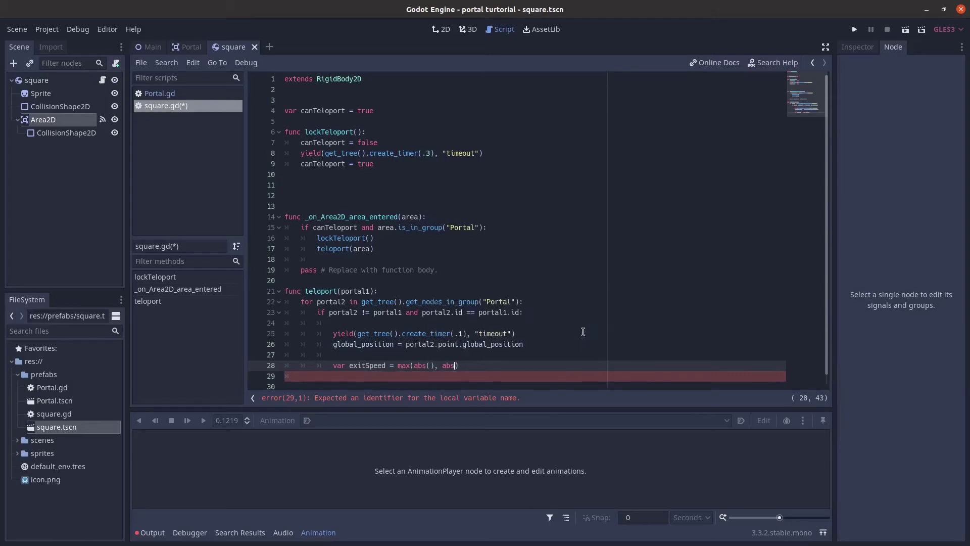
{"action": "key", "text": "Return"}
{"action": "key", "text": "Left"}
{"action": "key", "text": "Left"}
{"action": "key", "text": "Left"}
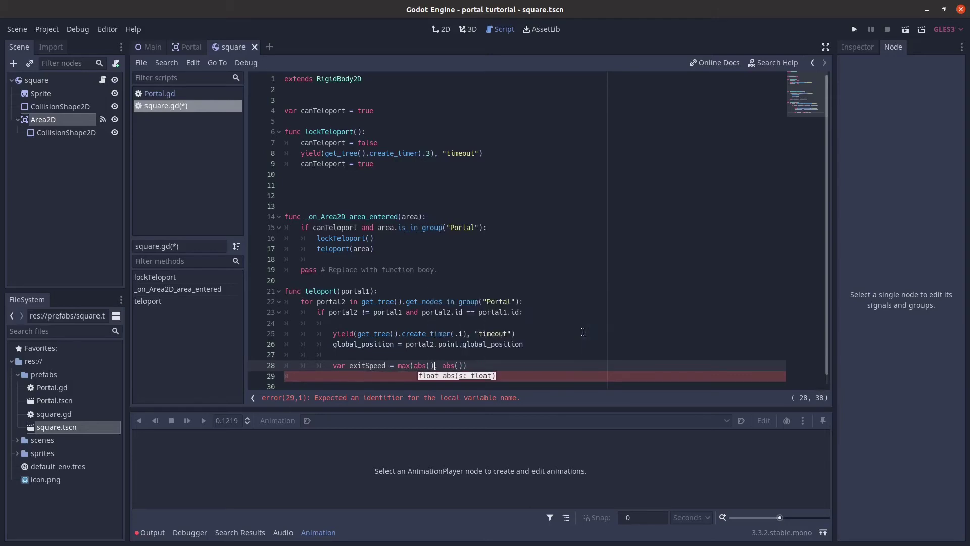
{"action": "type", "text": "lin"}
{"action": "key", "text": "Down"}
{"action": "key", "text": "Down"}
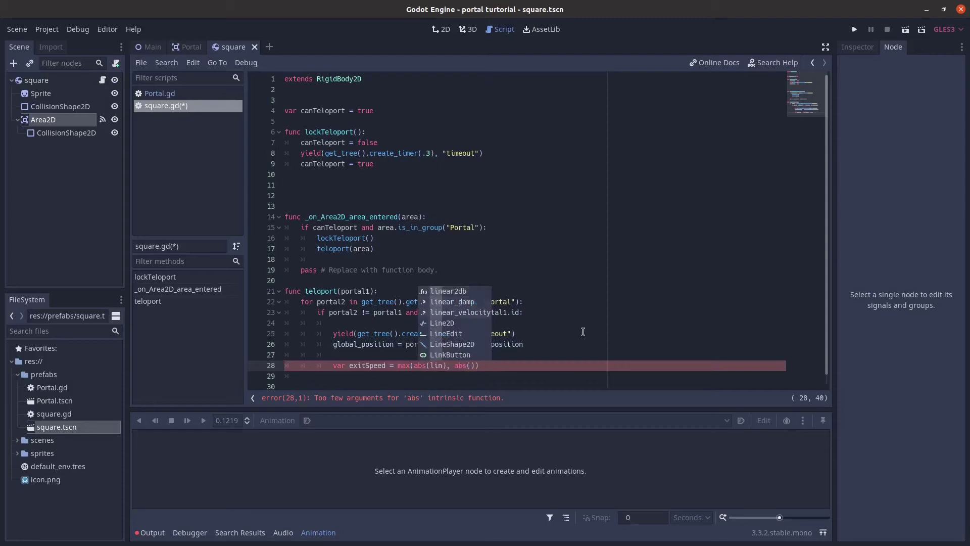
{"action": "key", "text": "Return"}
{"action": "type", "text": ".x"}
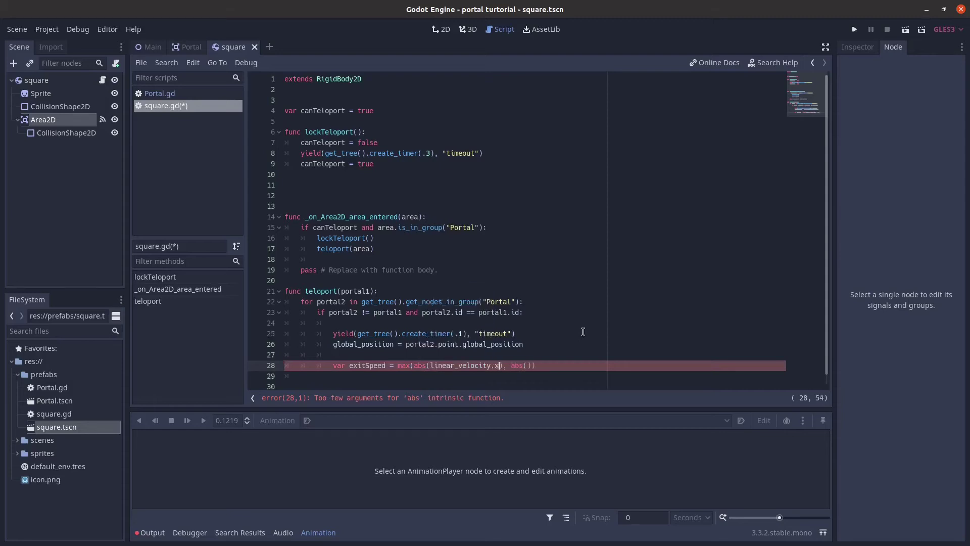
{"action": "key", "text": "Right"}
{"action": "key", "text": "Right"}
{"action": "key", "text": "Right"}
{"action": "type", "text": "lin"}
{"action": "key", "text": "Down"}
{"action": "key", "text": "Down"}
{"action": "key", "text": "Return"}
{"action": "type", "text": ".y"}
{"action": "key", "text": "Right"}
{"action": "type", "text": ")"}
{"action": "key", "text": "ctrl+s"}
{"action": "key", "text": "Return"}
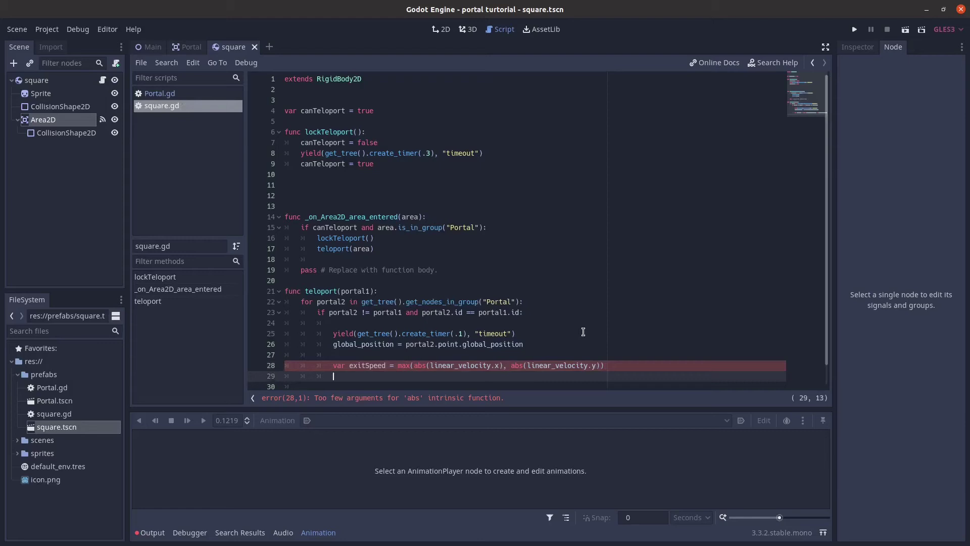
{"action": "type", "text": "lin"}
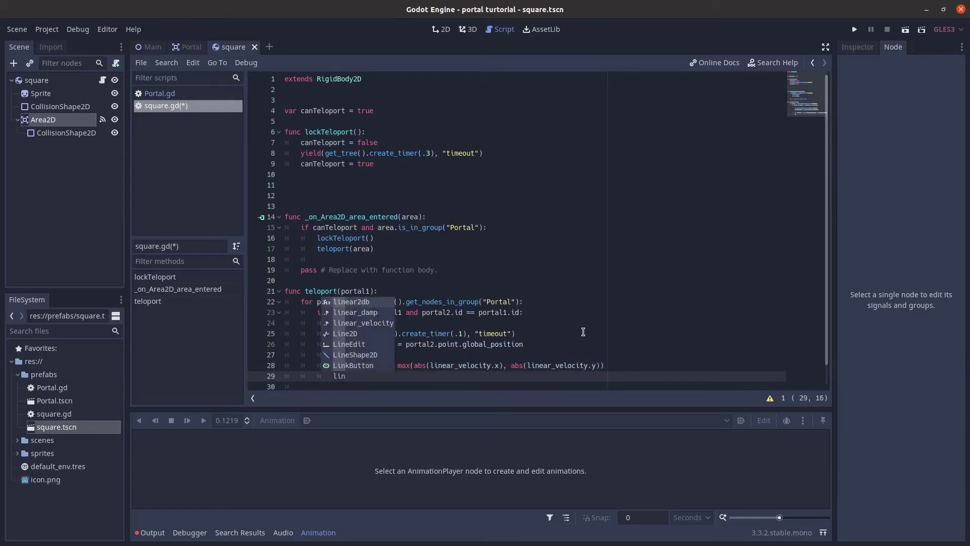
Write linear_velocity = Vector2(), save, and set dir = portal2.point.global_position - portal2.global_position
{"action": "key", "text": "Down"}
{"action": "key", "text": "Down"}
{"action": "key", "text": "Return"}
{"action": "type", "text": "= "}
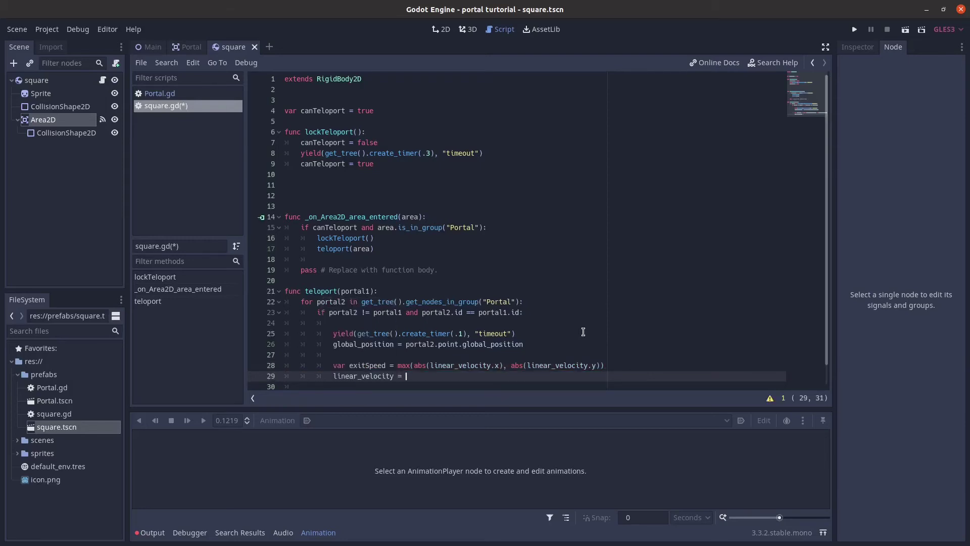
{"action": "type", "text": "Vector2"}
{"action": "type", "text": "()"}
{"action": "key", "text": "Return"}
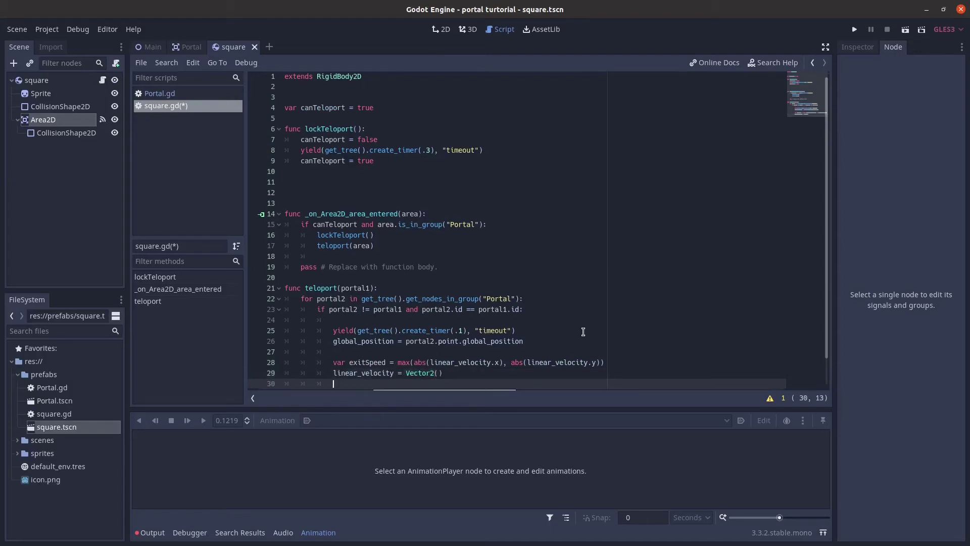
{"action": "key", "text": "ctrl+s"}
{"action": "type", "text": "var "}
{"action": "type", "text": "dir = "}
{"action": "type", "text": "po"}
{"action": "type", "text": "rtal2."}
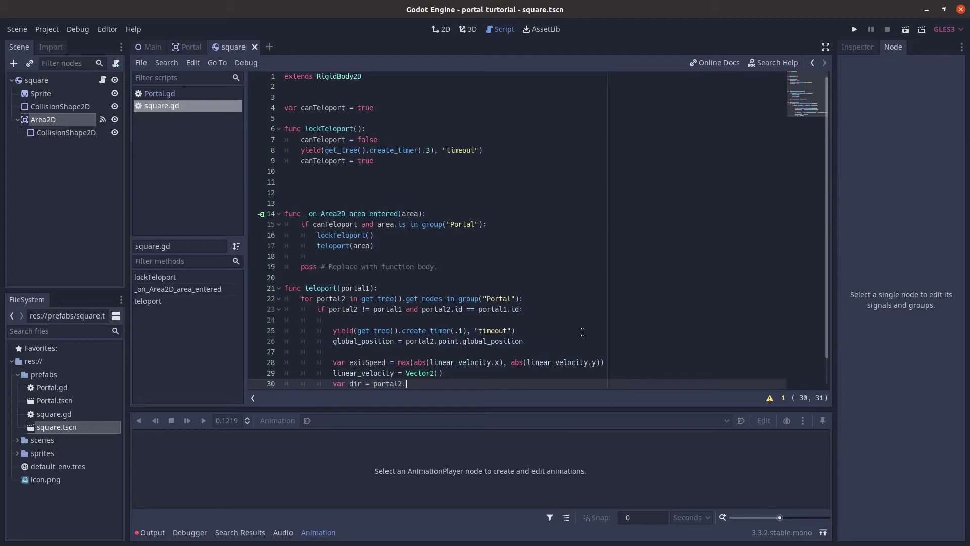
{"action": "type", "text": "point.g"}
{"action": "type", "text": "loba"}
{"action": "type", "text": "l_posit"}
{"action": "type", "text": "ion - po"}
{"action": "type", "text": "rt"}
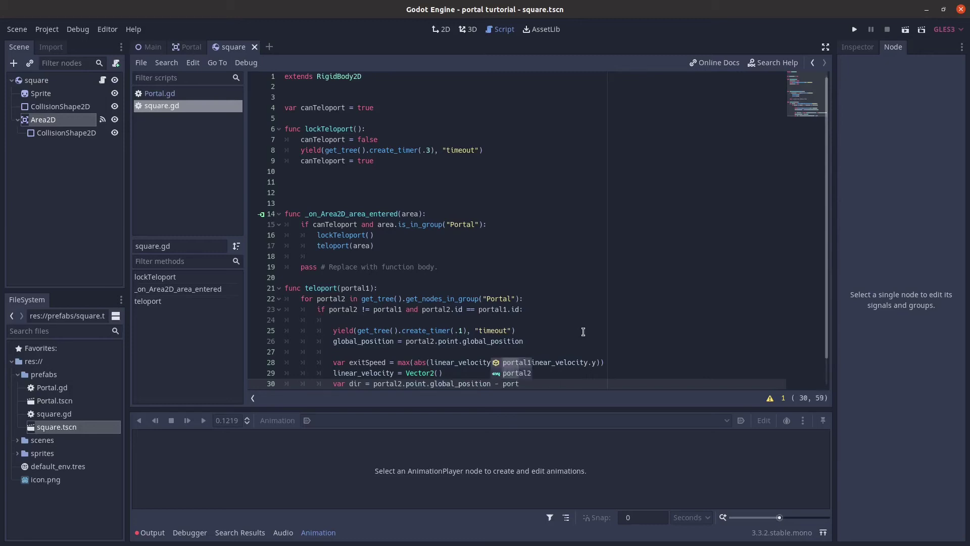
{"action": "type", "text": "al2.global_position"}
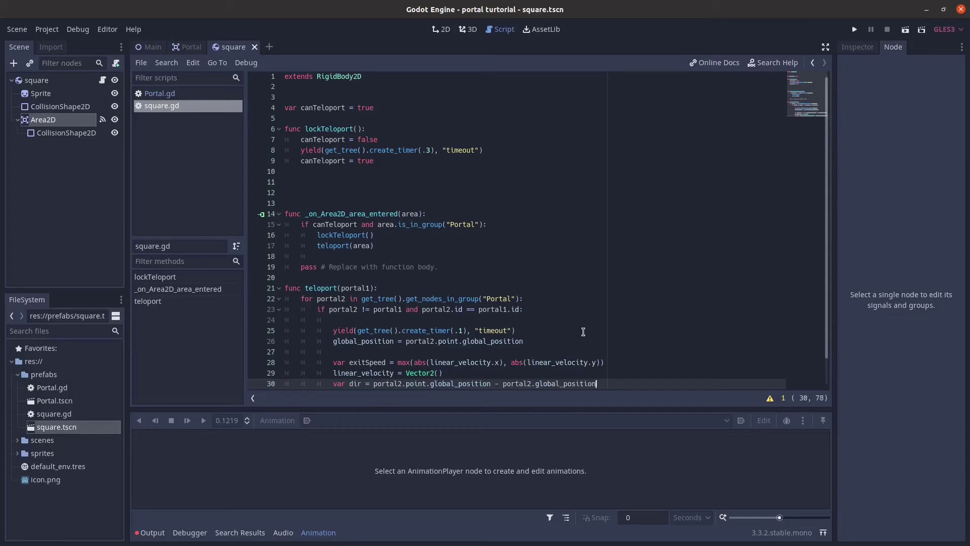
Add apply_central_impulse(dir * exitSpeed) at the end of the teleport function
{"action": "key", "text": "Return"}
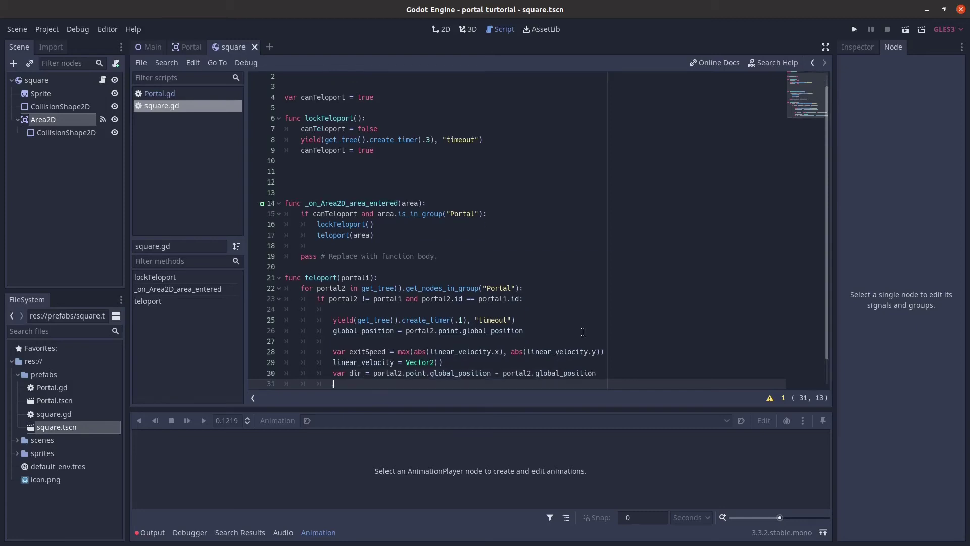
{"action": "key", "text": "Return"}
{"action": "type", "text": "ap"}
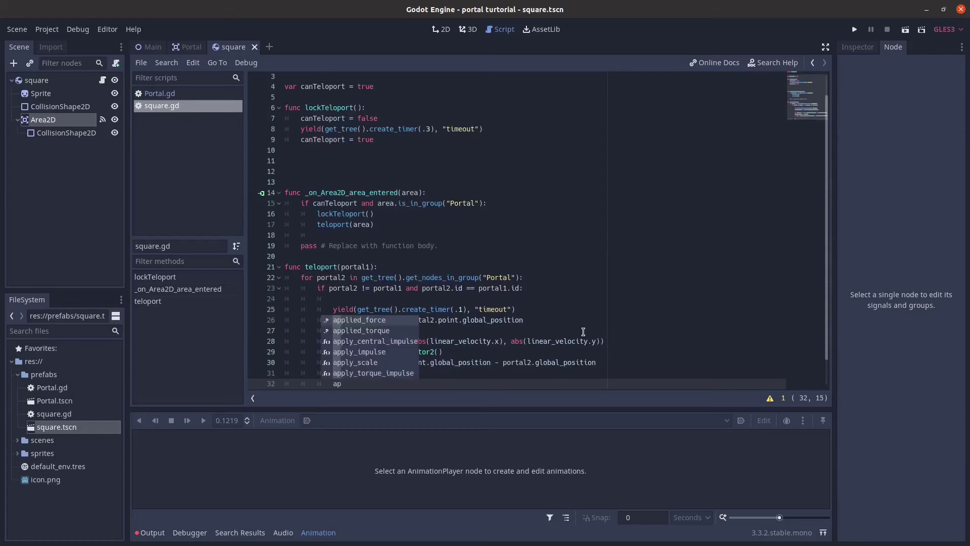
{"action": "key", "text": "Down"}
{"action": "key", "text": "Down"}
{"action": "key", "text": "Return"}
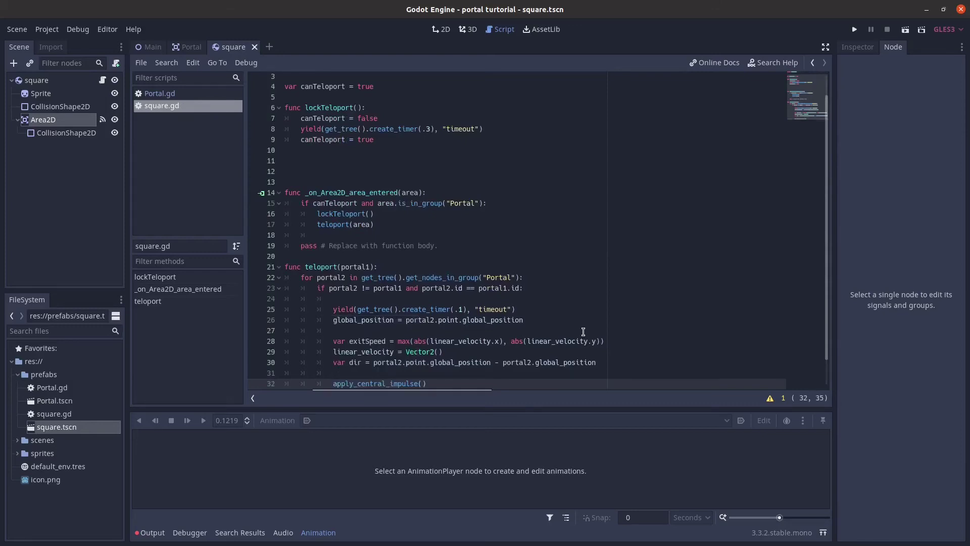
{"action": "type", "text": "dir"}
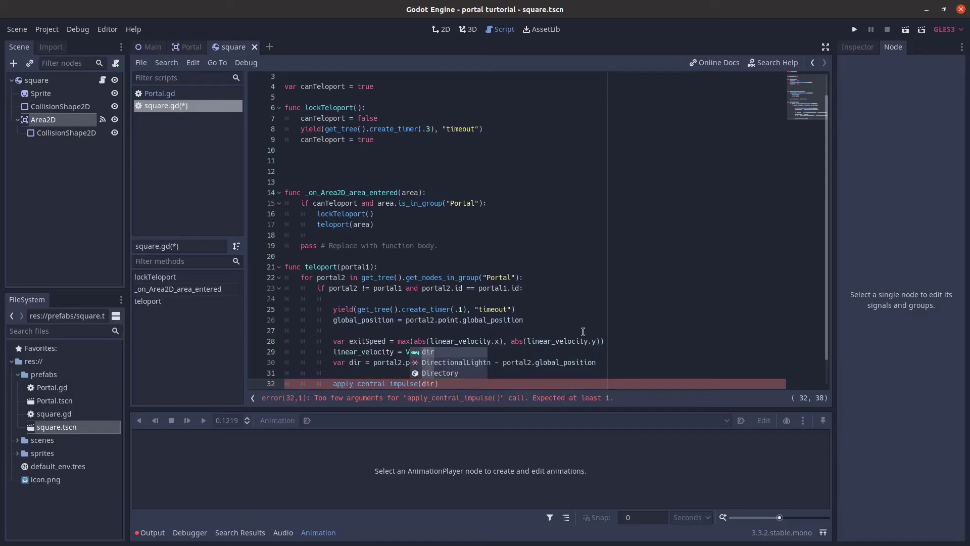
{"action": "type", "text": " * "}
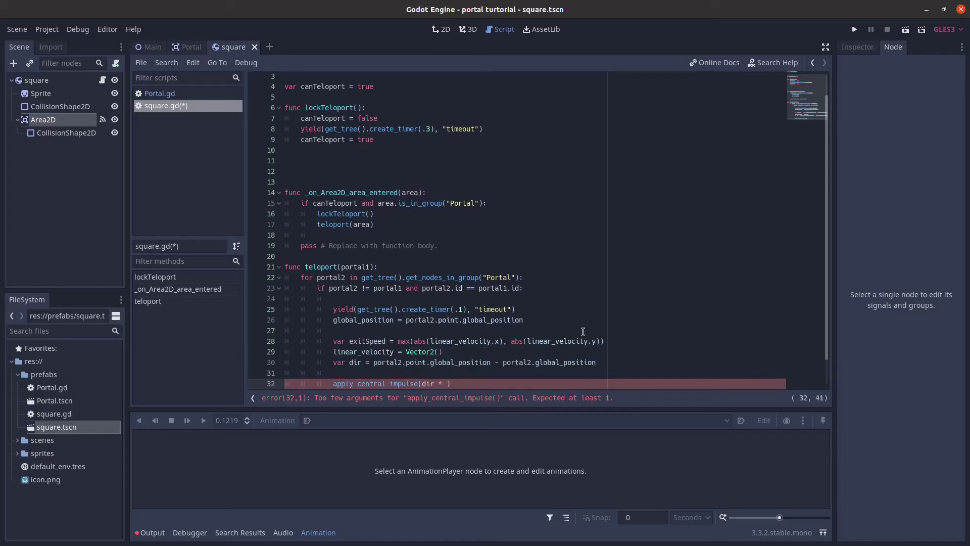
{"action": "type", "text": "ex"}
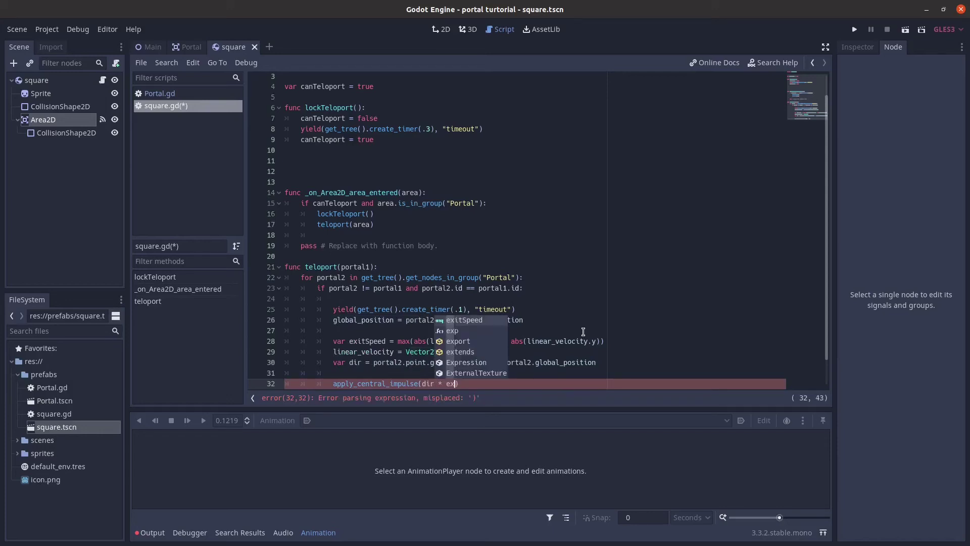
{"action": "type", "text": "i"}
{"action": "key", "text": "Return"}
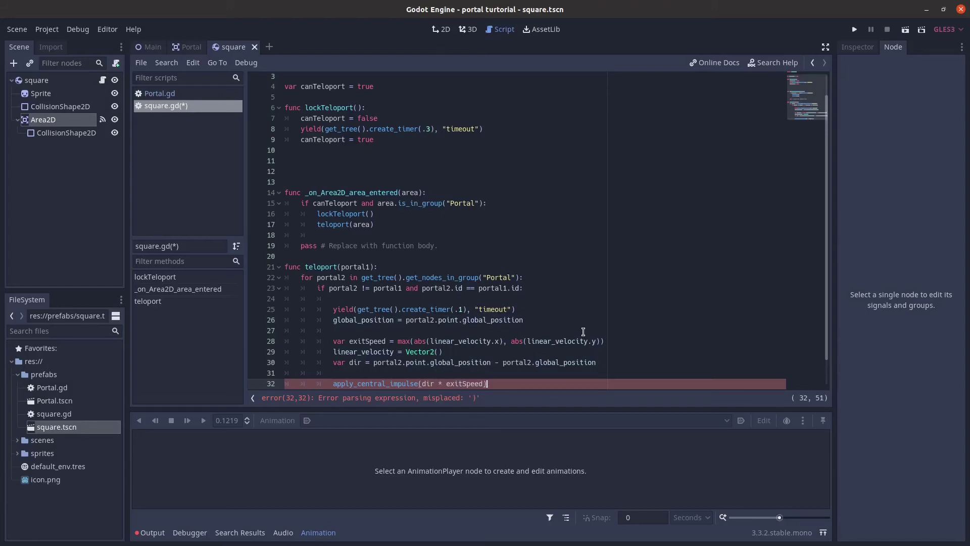
In the Main scene's 2D view, drag two portal instances into the level
{"action": "left_click", "coordinate": [145, 47]}
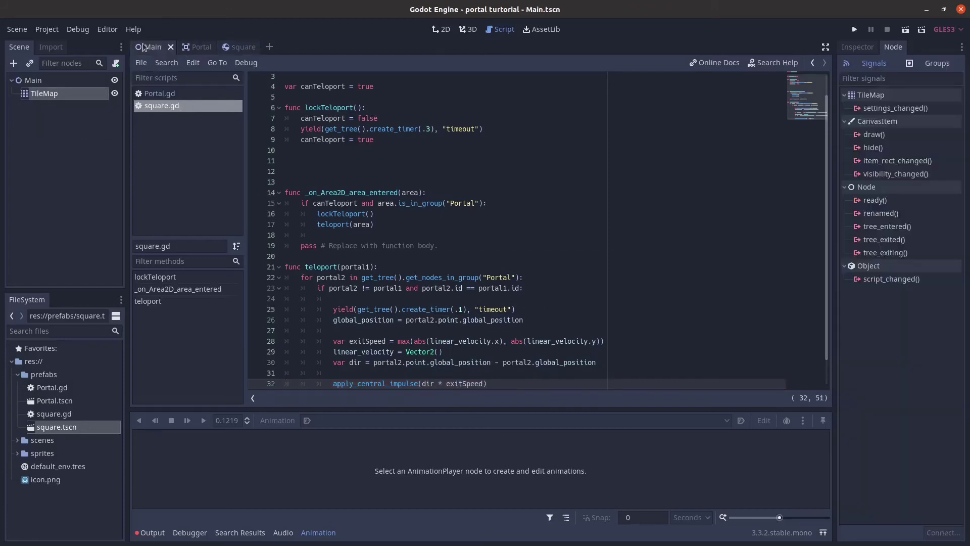
{"action": "left_click", "coordinate": [459, 30]}
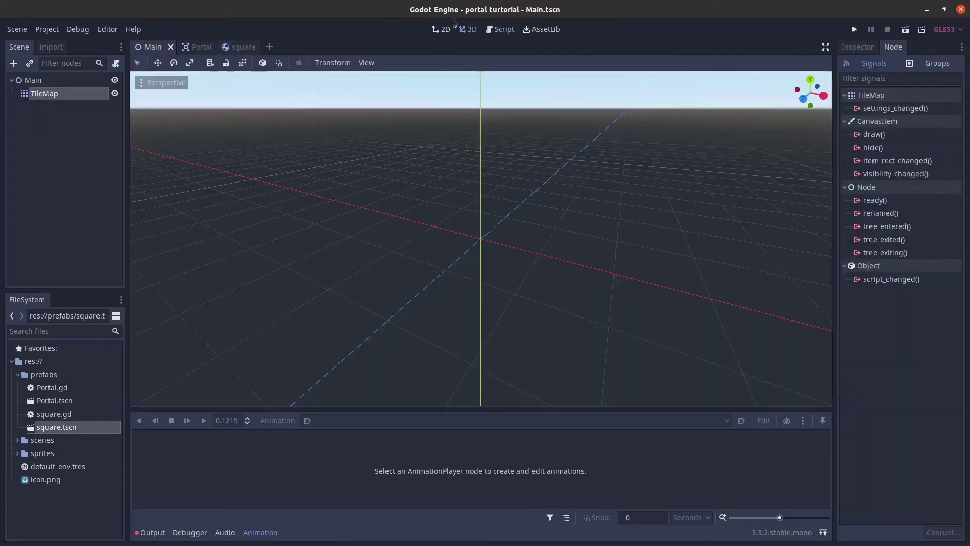
{"action": "left_click", "coordinate": [447, 29]}
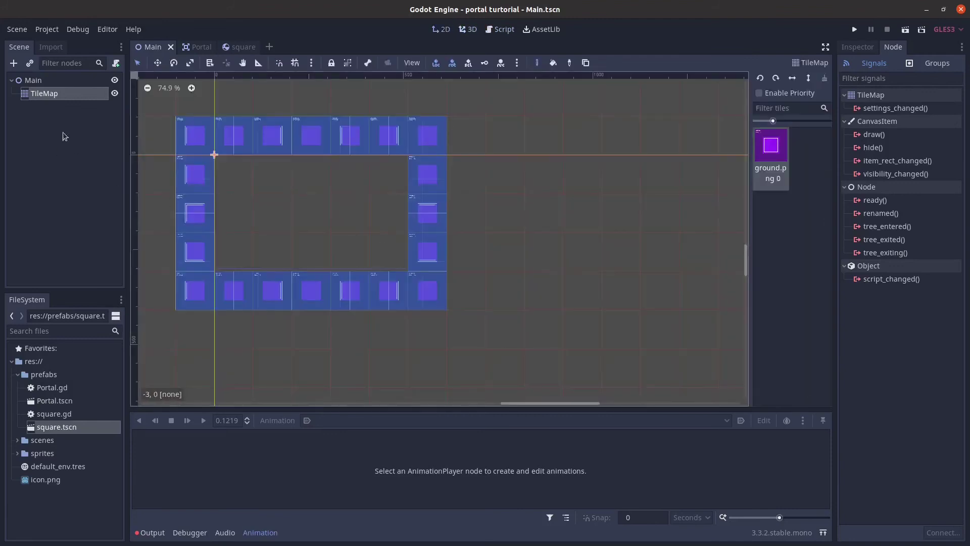
{"action": "left_click", "coordinate": [62, 82]}
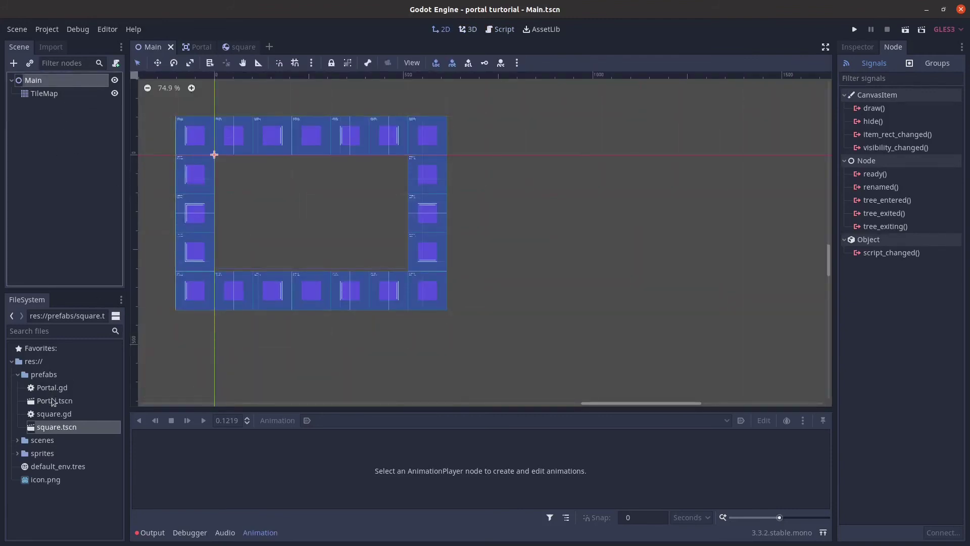
{"action": "left_click_drag", "start_coordinate": [53, 401], "coordinate": [254, 217]}
{"action": "scroll", "coordinate": [244, 258], "scroll_direction": "up", "scroll_amount": 4}
{"action": "scroll", "coordinate": [244, 257], "scroll_direction": "up", "scroll_amount": 2}
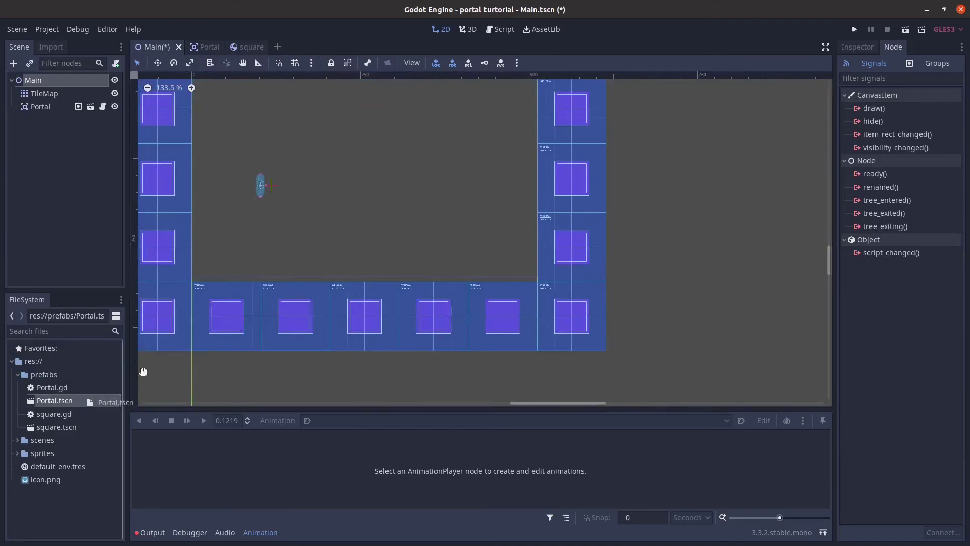
{"action": "left_click_drag", "start_coordinate": [143, 372], "coordinate": [390, 219]}
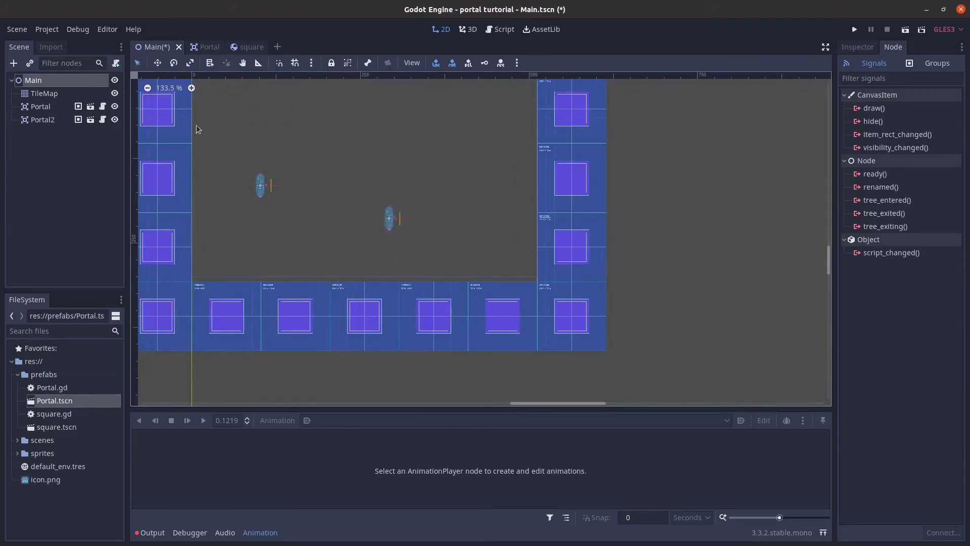
Nudge the first portal and tilt Portal2 at an angle with the rotate tool
{"action": "left_click", "coordinate": [64, 120]}
{"action": "left_click", "coordinate": [858, 47]}
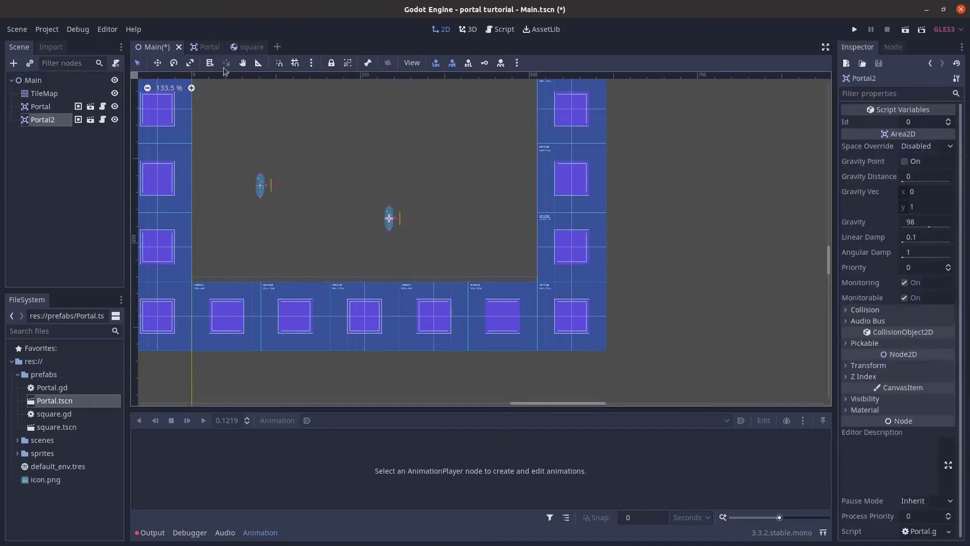
{"action": "left_click", "coordinate": [69, 106]}
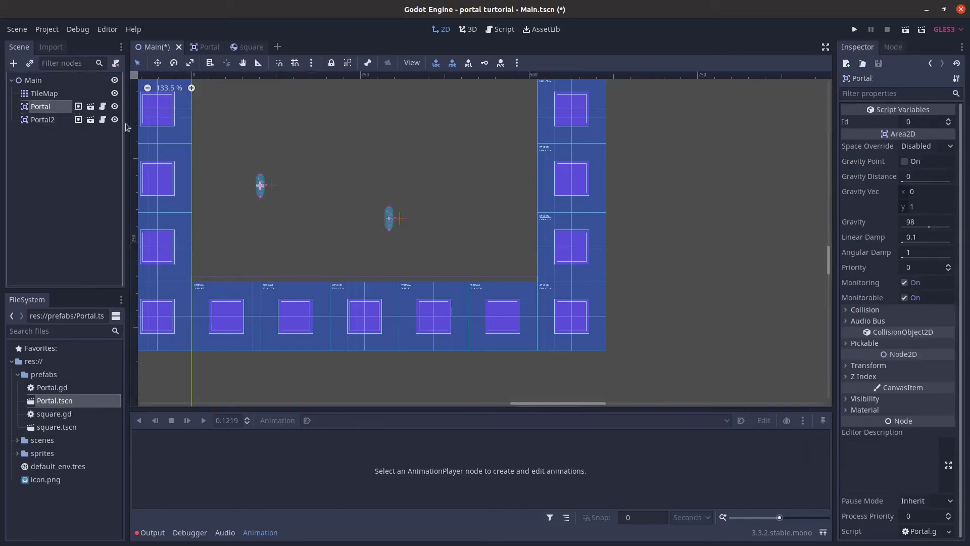
{"action": "left_click_drag", "start_coordinate": [259, 185], "coordinate": [262, 187]}
{"action": "key", "text": "e"}
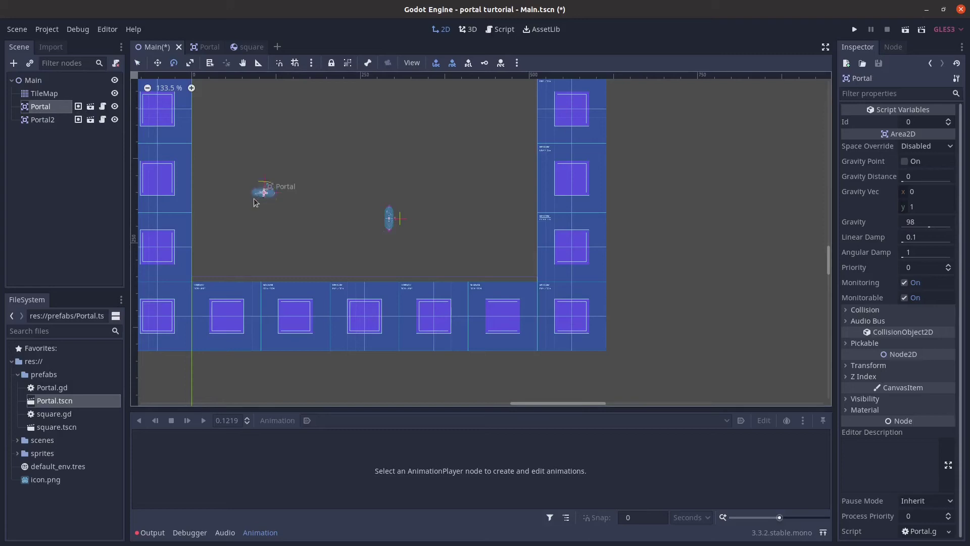
{"action": "double_click", "coordinate": [385, 220]}
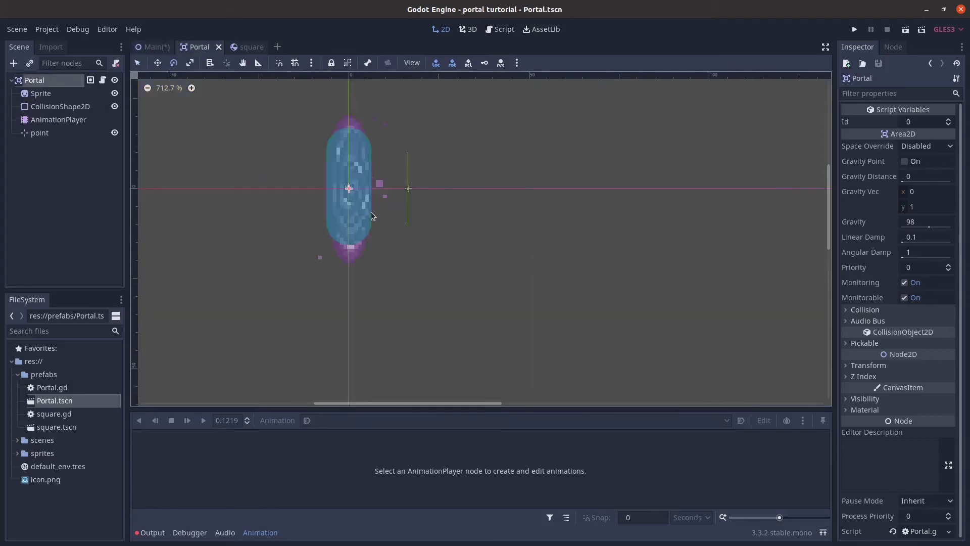
{"action": "left_click", "coordinate": [154, 47]}
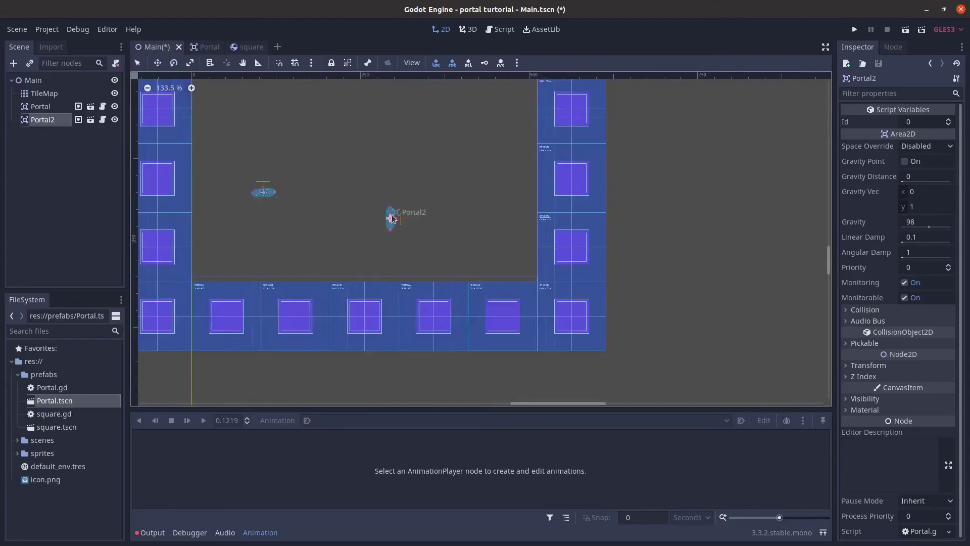
{"action": "left_click_drag", "start_coordinate": [389, 217], "coordinate": [394, 215]}
{"action": "left_click", "coordinate": [56, 82]}
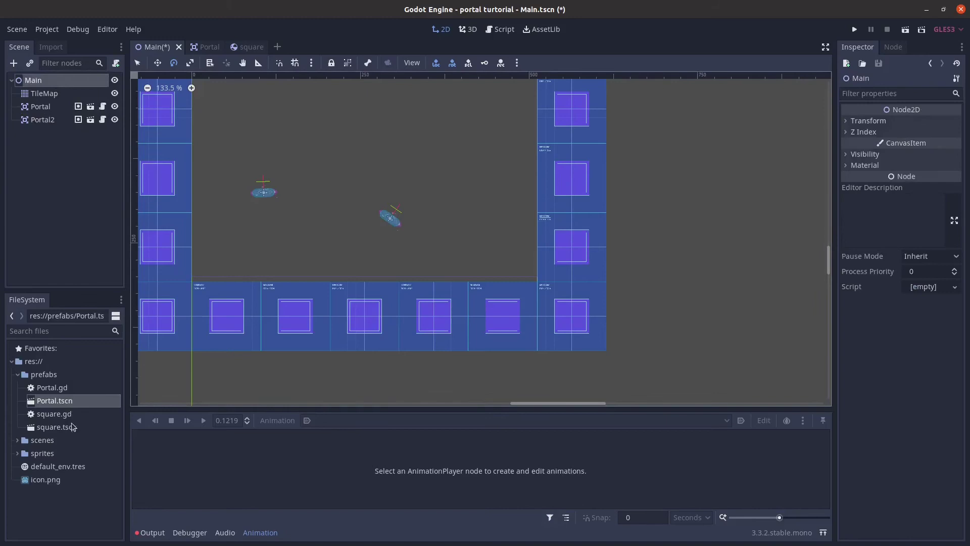
Add a square instance to Main, then run the game and close it
{"action": "left_click_drag", "start_coordinate": [73, 427], "coordinate": [265, 112]}
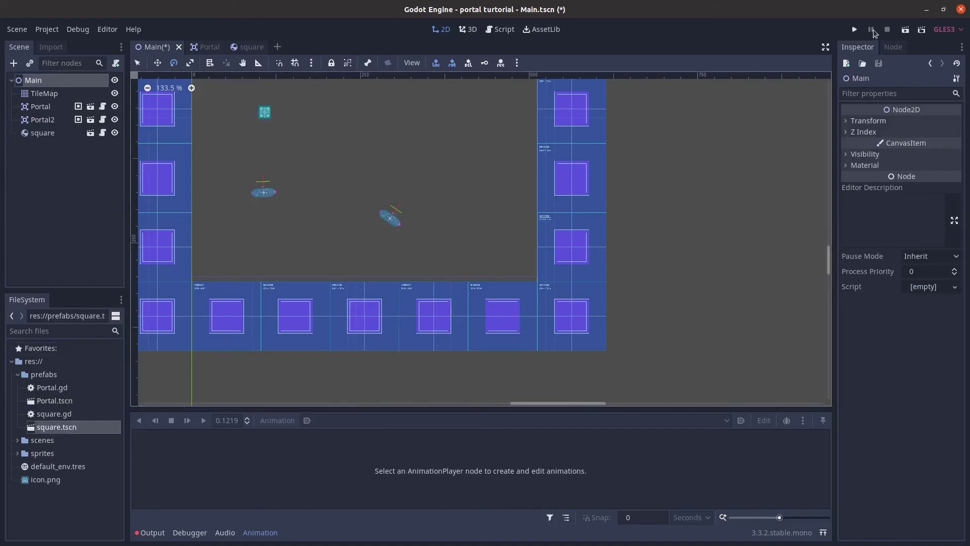
{"action": "left_click", "coordinate": [854, 30]}
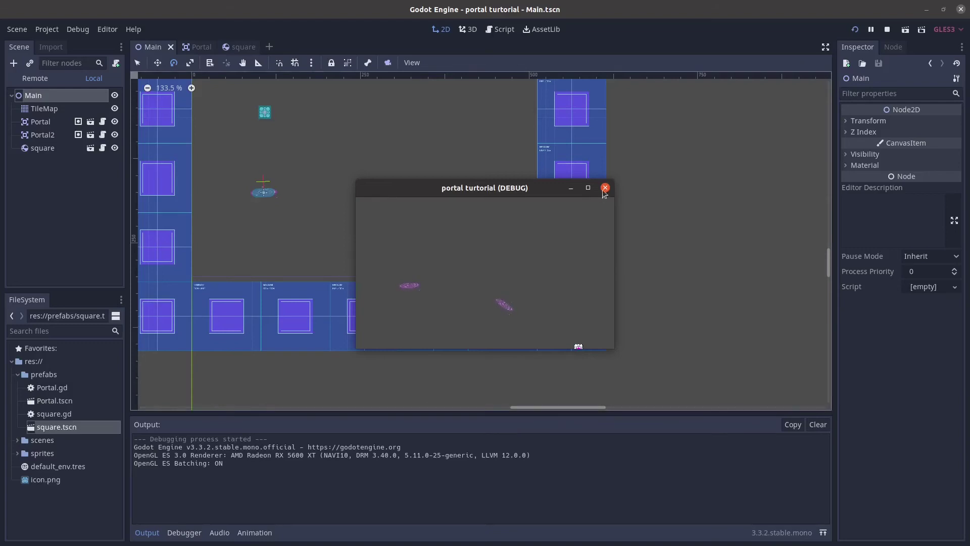
{"action": "left_click", "coordinate": [605, 188]}
In square.gd, add a 'dir = normilized()' line after the direction calculation
{"action": "left_click", "coordinate": [498, 29]}
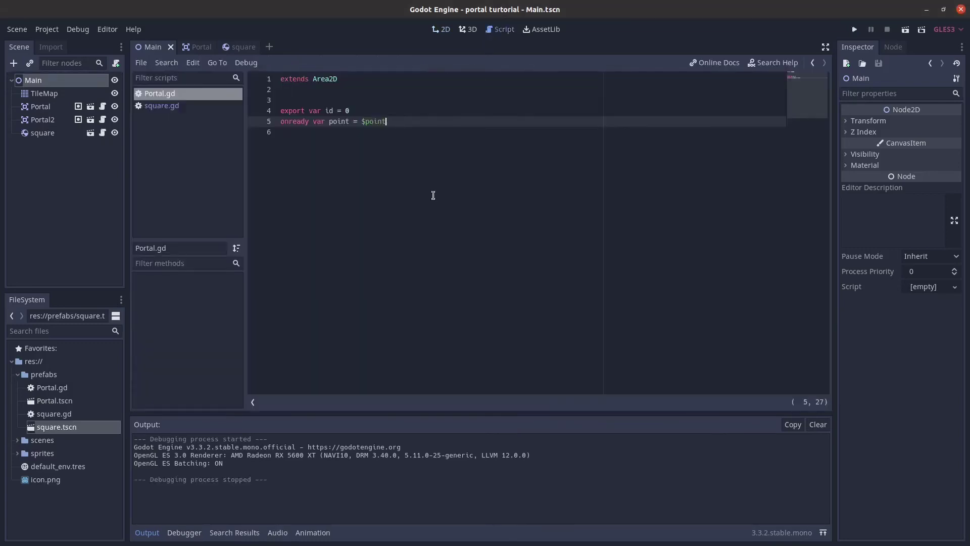
{"action": "left_click", "coordinate": [171, 110]}
{"action": "scroll", "coordinate": [515, 326], "scroll_direction": "down", "scroll_amount": 1}
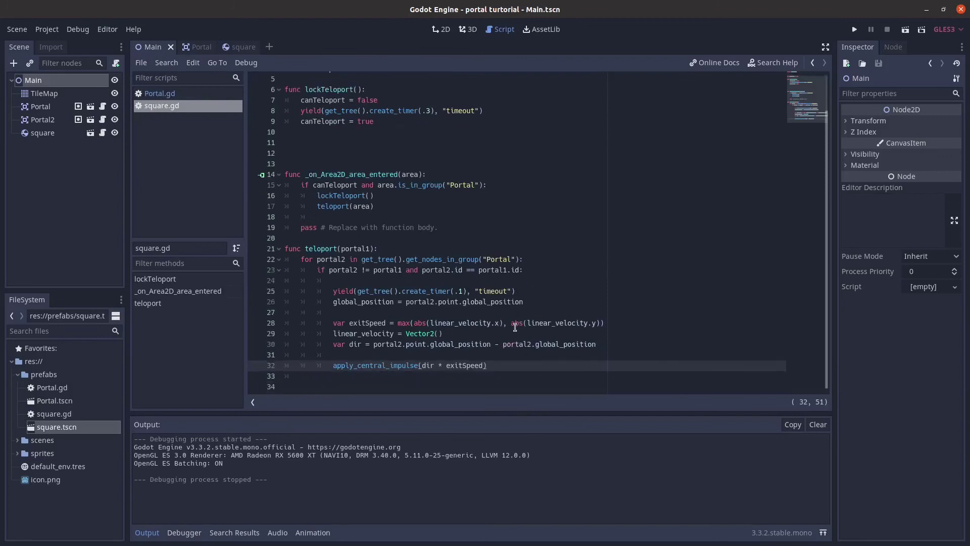
{"action": "left_click", "coordinate": [614, 344]}
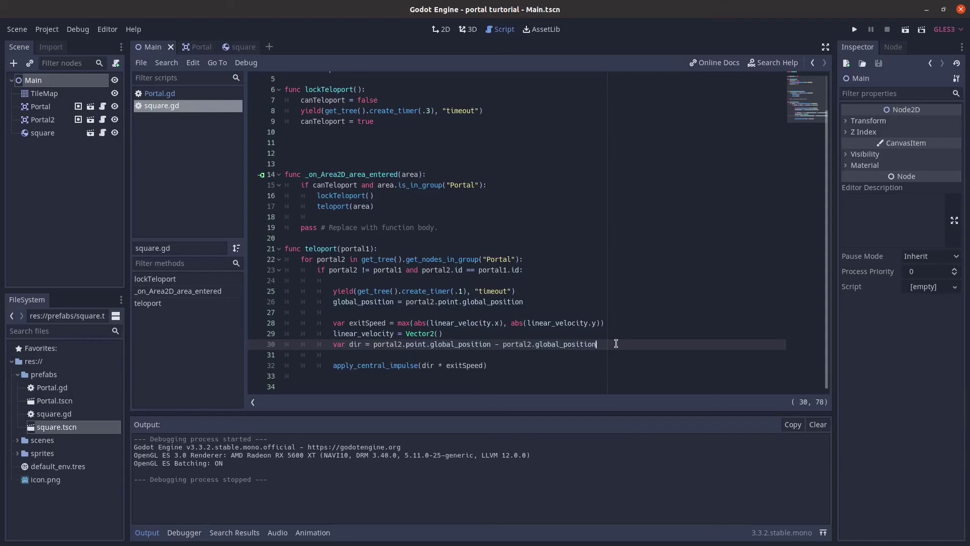
{"action": "key", "text": "Return"}
{"action": "type", "text": "di"}
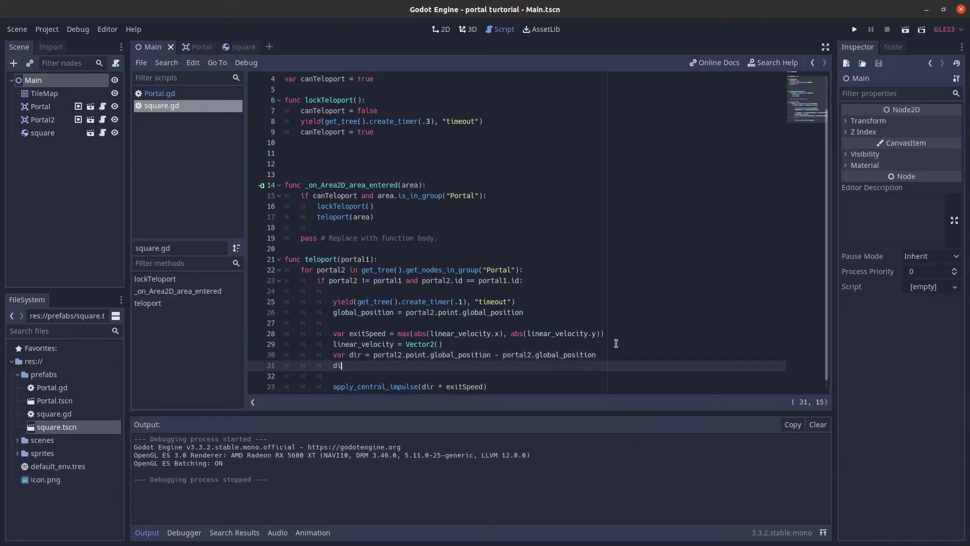
{"action": "type", "text": "r = normiliz"}
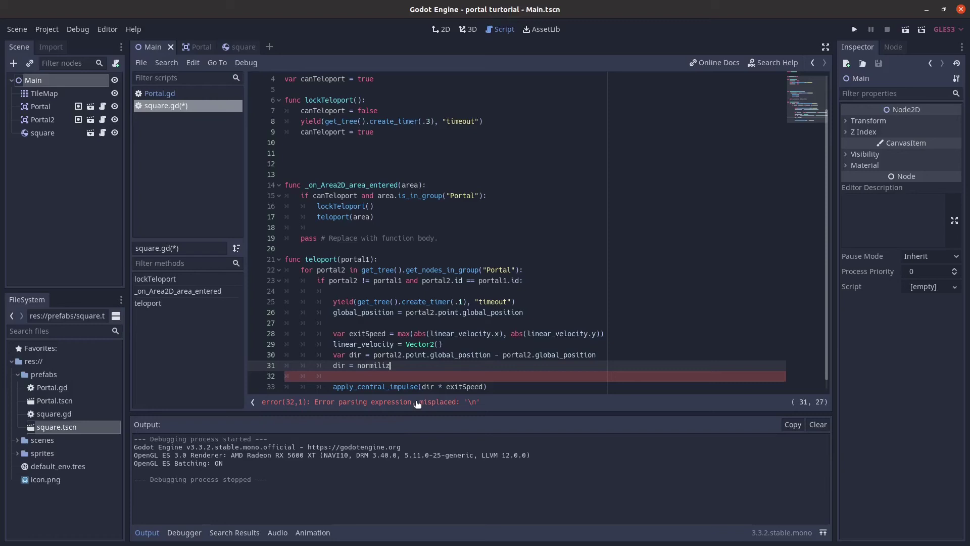
{"action": "type", "text": "("}
Append 'as Vector2' to the dir calculation on line 30
{"action": "left_click", "coordinate": [387, 366]}
{"action": "left_click", "coordinate": [343, 366]}
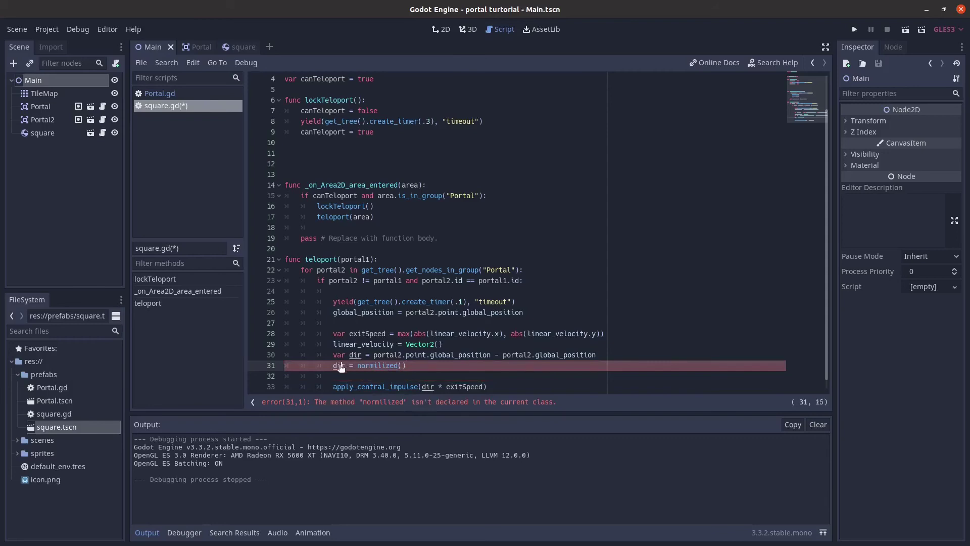
{"action": "key", "text": "Up"}
{"action": "left_click", "coordinate": [657, 350]}
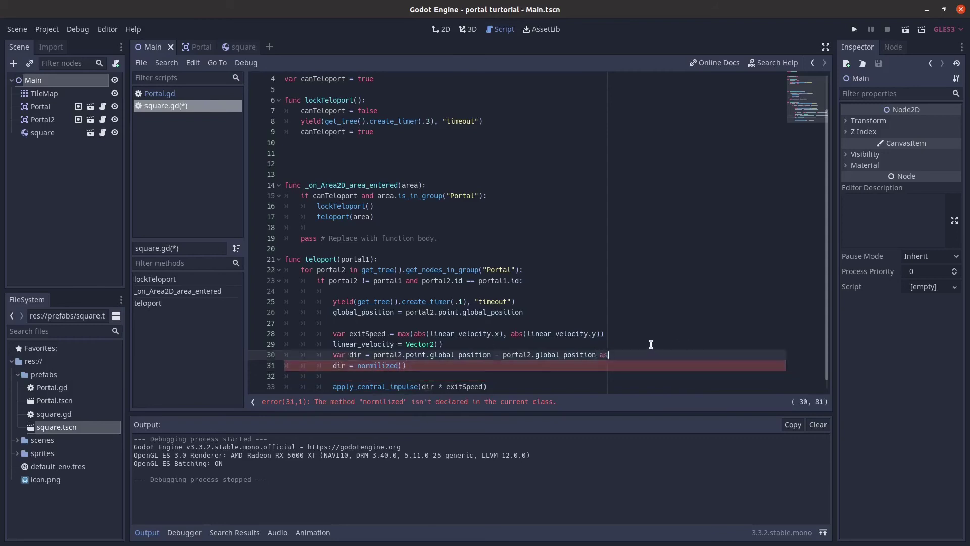
{"action": "type", "text": "tor2"}
Open the Vector2 docs and jump to the normalized() method description
{"action": "left_click", "coordinate": [627, 356], "text": "ctrl"}
{"action": "scroll", "coordinate": [348, 288], "scroll_direction": "down", "scroll_amount": 3}
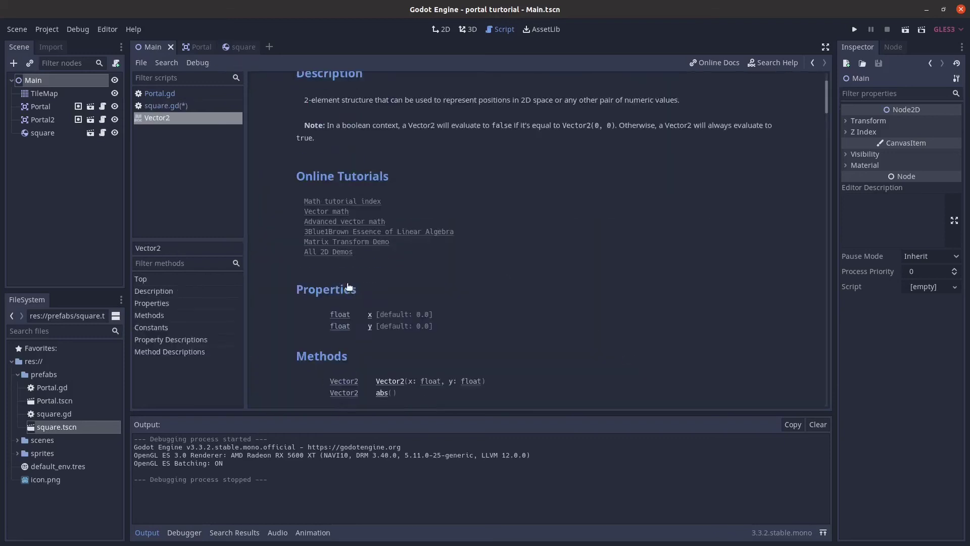
{"action": "scroll", "coordinate": [343, 282], "scroll_direction": "down", "scroll_amount": 5}
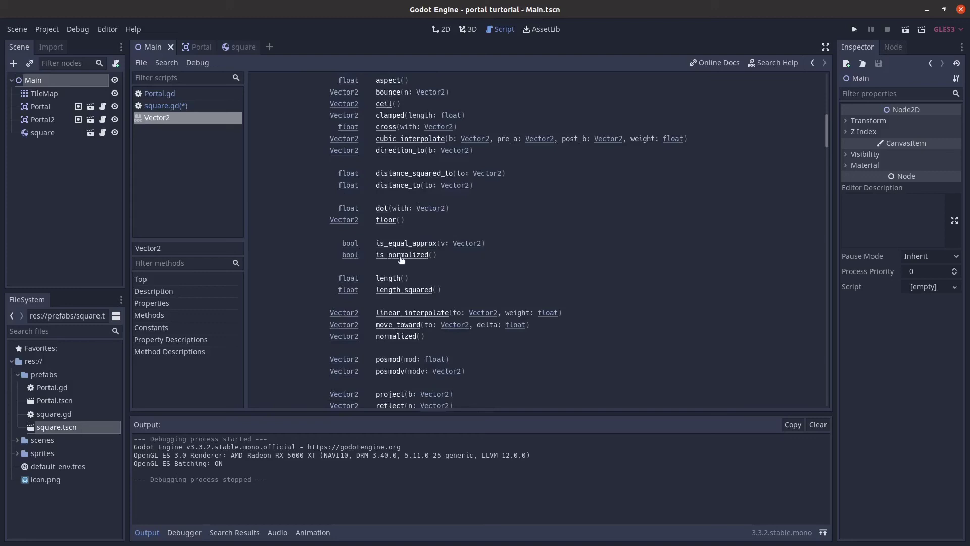
{"action": "left_click", "coordinate": [394, 336]}
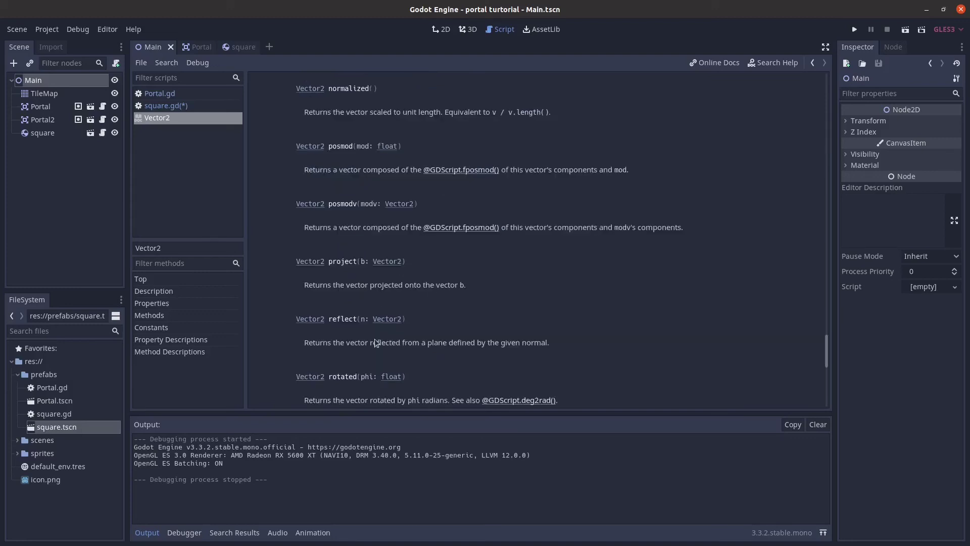
{"action": "left_click_drag", "start_coordinate": [375, 86], "coordinate": [328, 89]}
Back in square.gd, replace the misspelled normilized() call with normalized()
{"action": "left_click", "coordinate": [159, 105]}
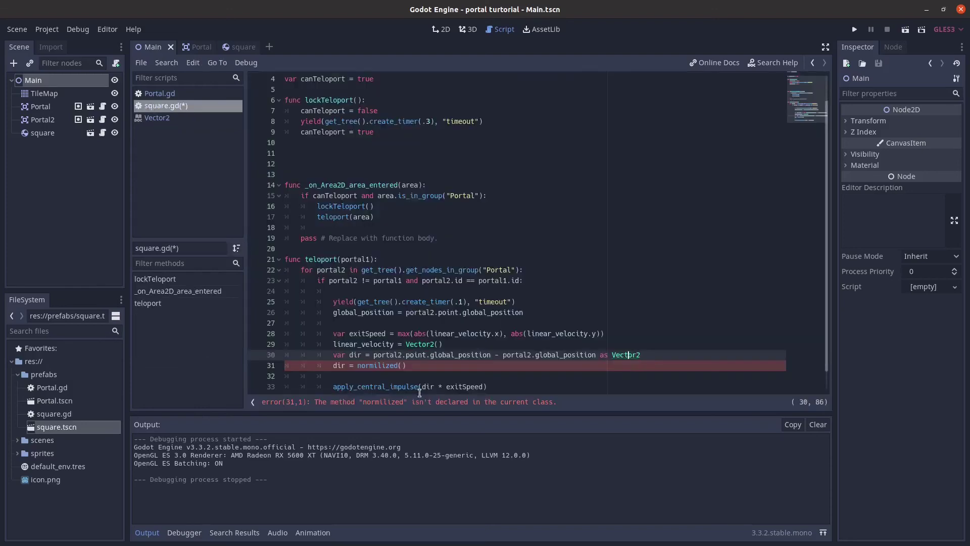
{"action": "left_click", "coordinate": [416, 366]}
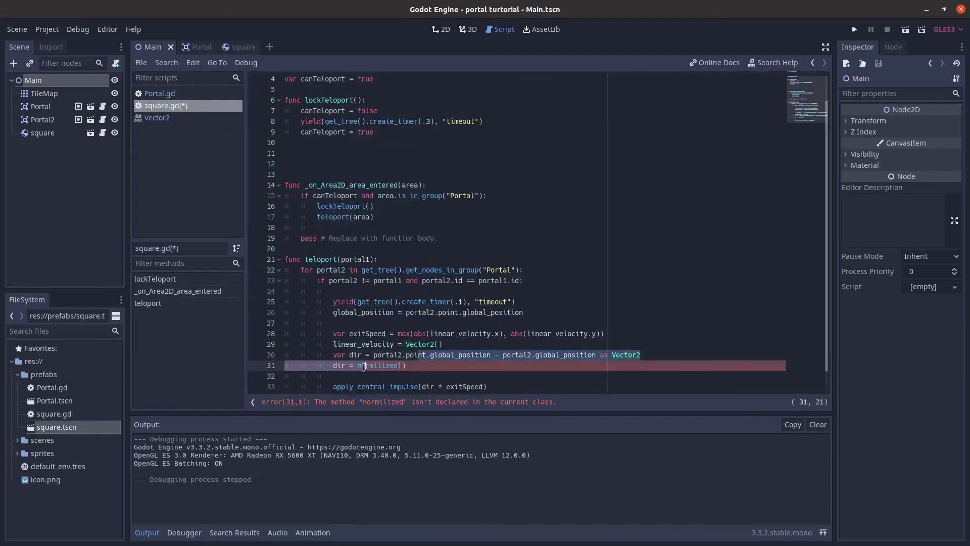
{"action": "left_click", "coordinate": [386, 365]}
{"action": "left_click_drag", "start_coordinate": [408, 367], "coordinate": [356, 367]}
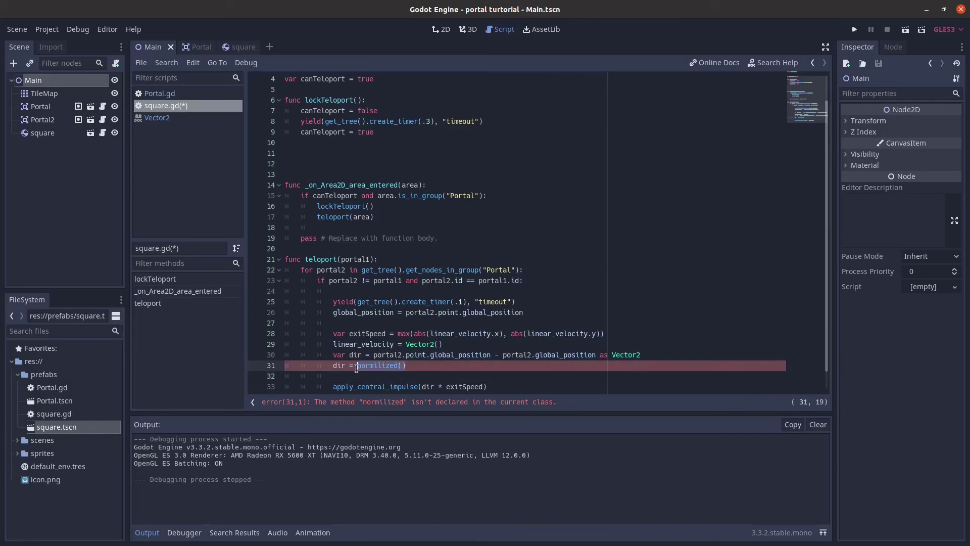
{"action": "left_click", "coordinate": [378, 385]}
{"action": "key", "text": "ctrl+x"}
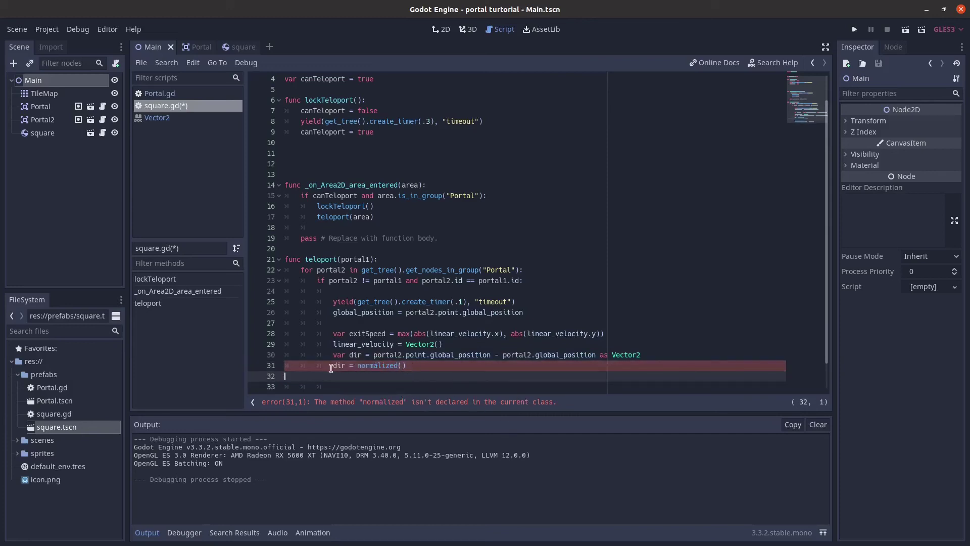
Prefix the call with 'dir.' so it reads dir.normalized(), then test-run the game
{"action": "left_click", "coordinate": [357, 365]}
{"action": "type", "text": "dir"}
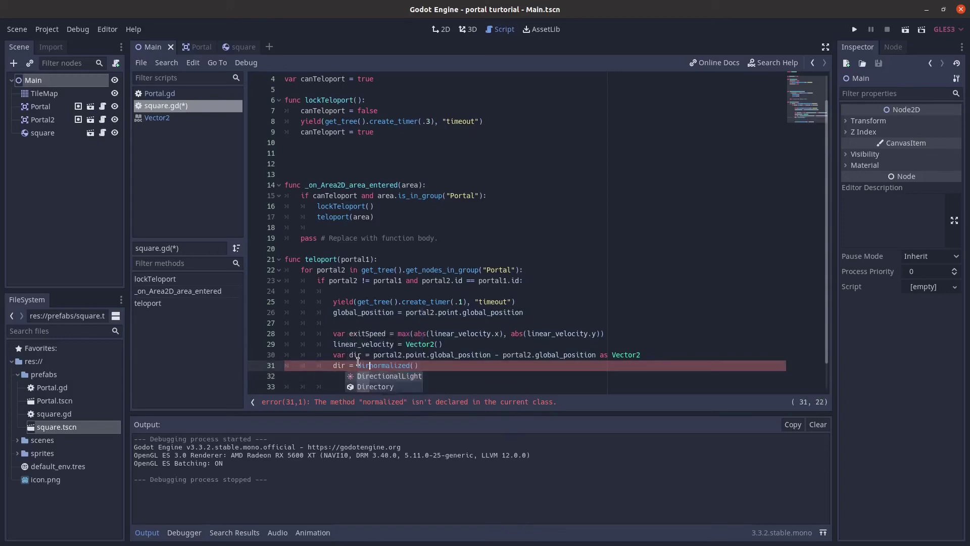
{"action": "type", "text": "."}
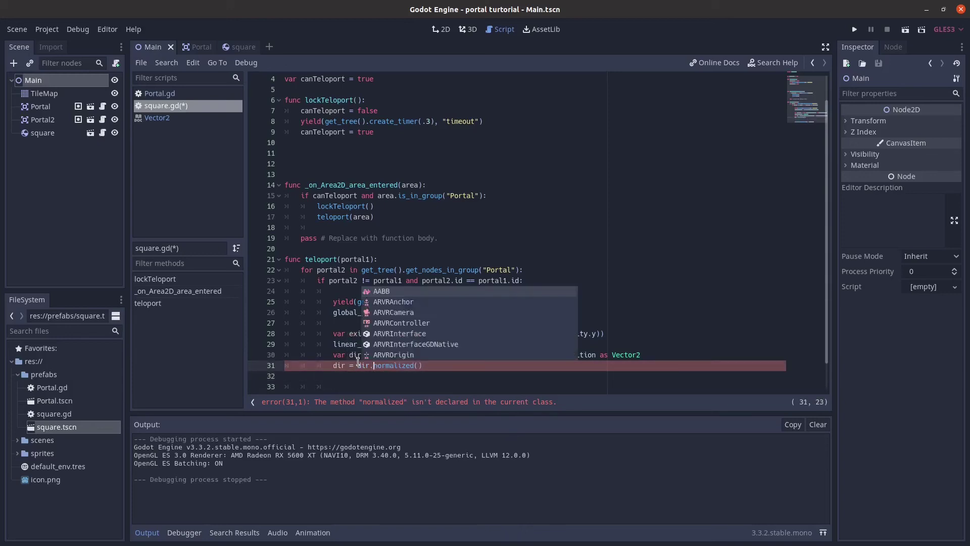
{"action": "key", "text": "Right"}
{"action": "key", "text": "F5"}
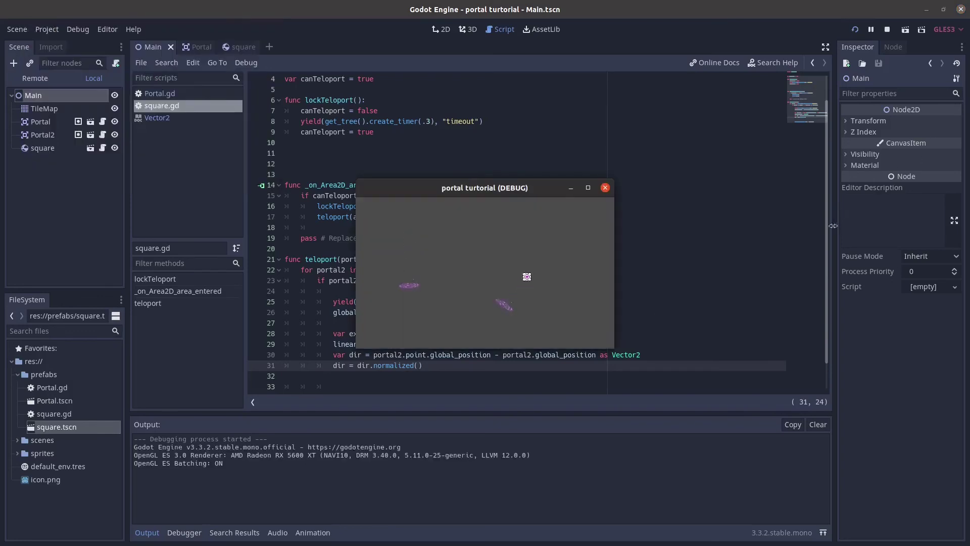
{"action": "key", "text": "F8"}
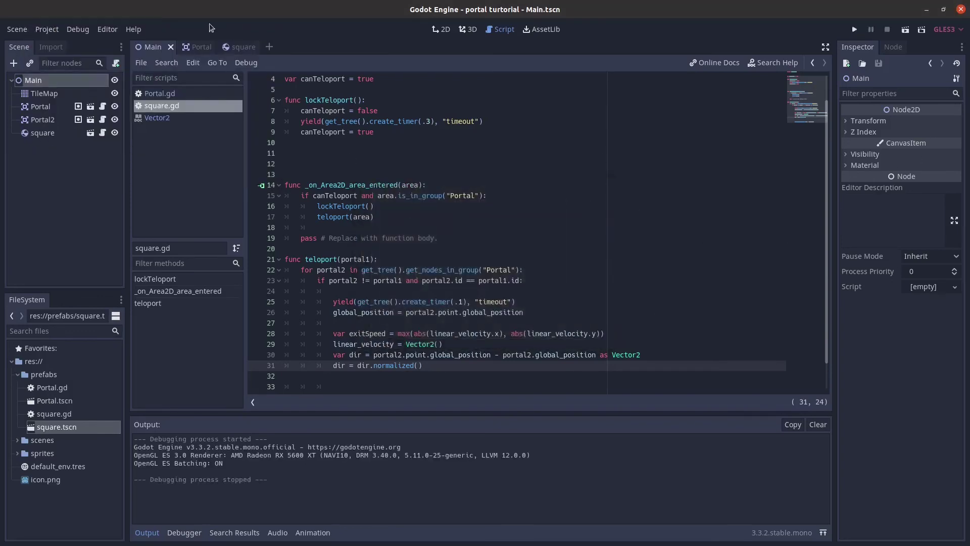
Set the square body's gravity scale to 15 and test-run the game
{"action": "left_click", "coordinate": [224, 50]}
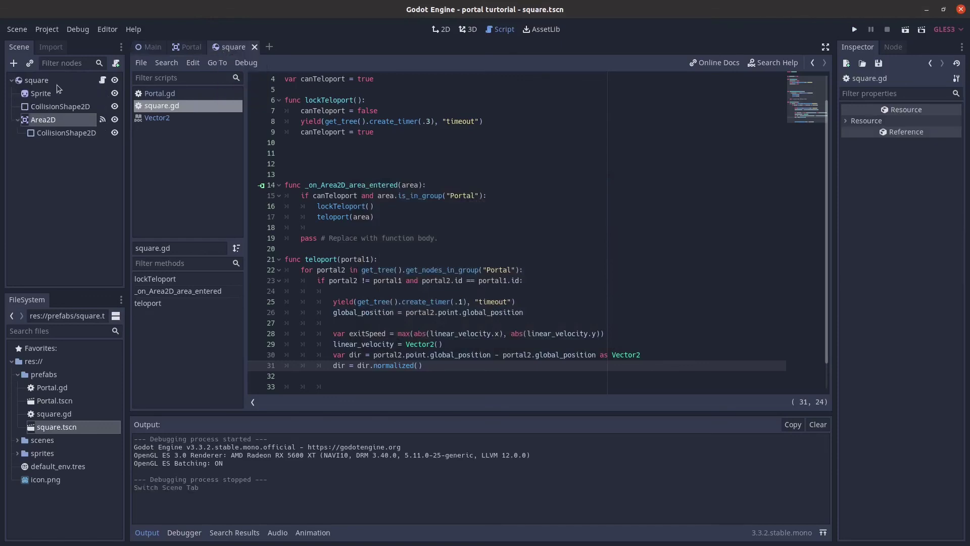
{"action": "left_click", "coordinate": [57, 82]}
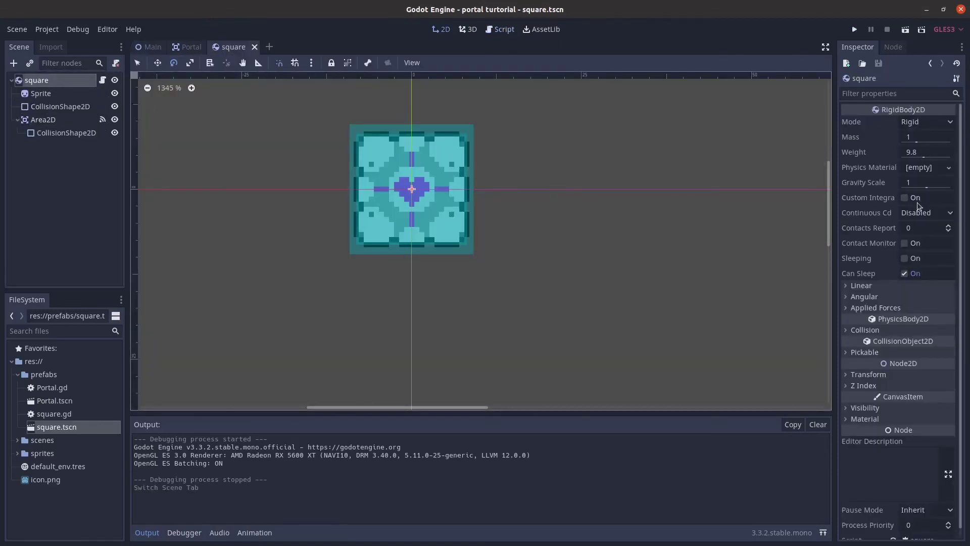
{"action": "left_click", "coordinate": [914, 186]}
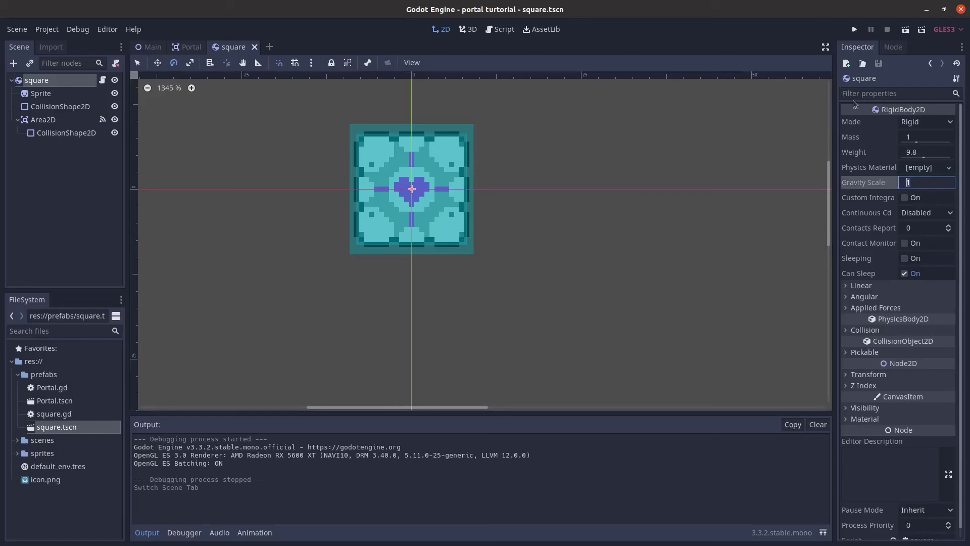
{"action": "type", "text": "15"}
{"action": "key", "text": "Return"}
{"action": "left_click", "coordinate": [854, 28]}
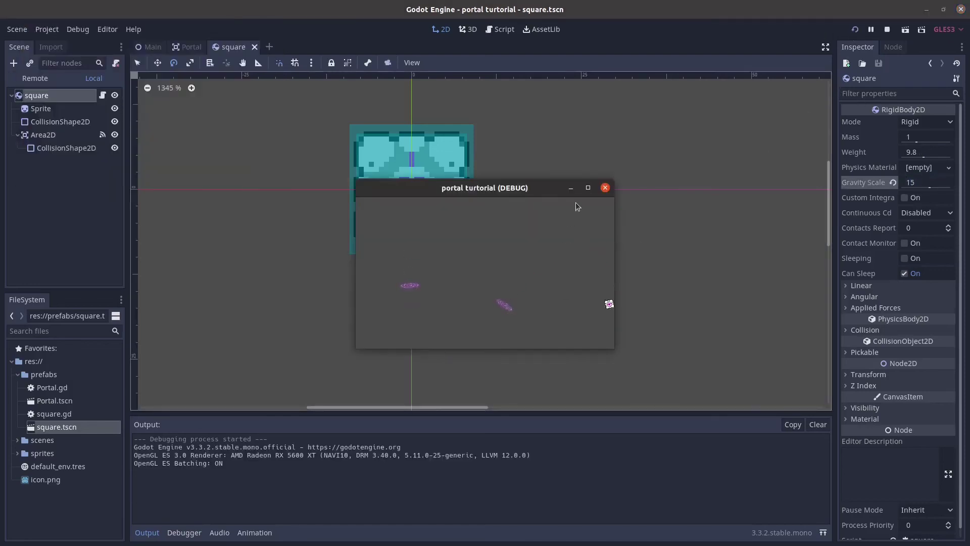
{"action": "left_click", "coordinate": [606, 188]}
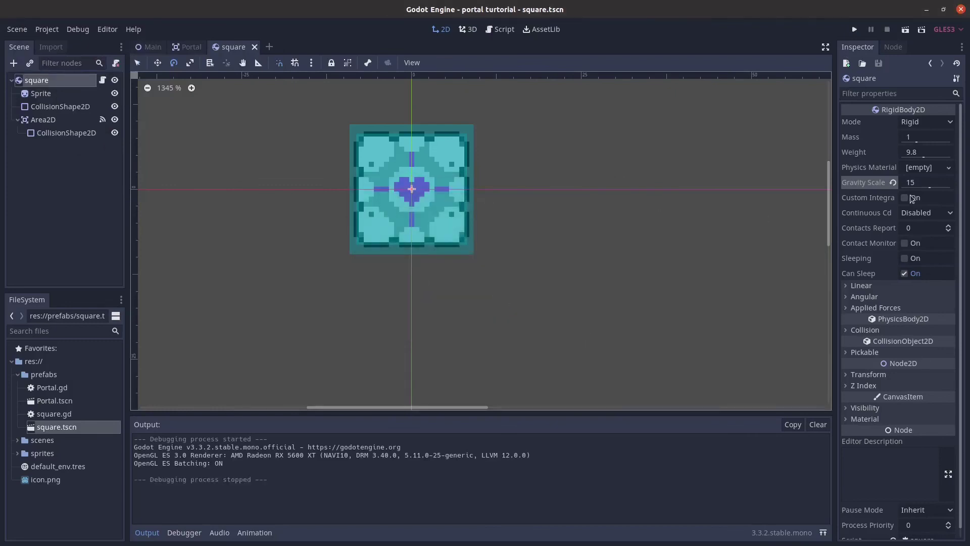
Bring the square's gravity scale down to 4 over repeated test runs, then tilt the Main scene
{"action": "left_click", "coordinate": [917, 182]}
{"action": "type", "text": "10"}
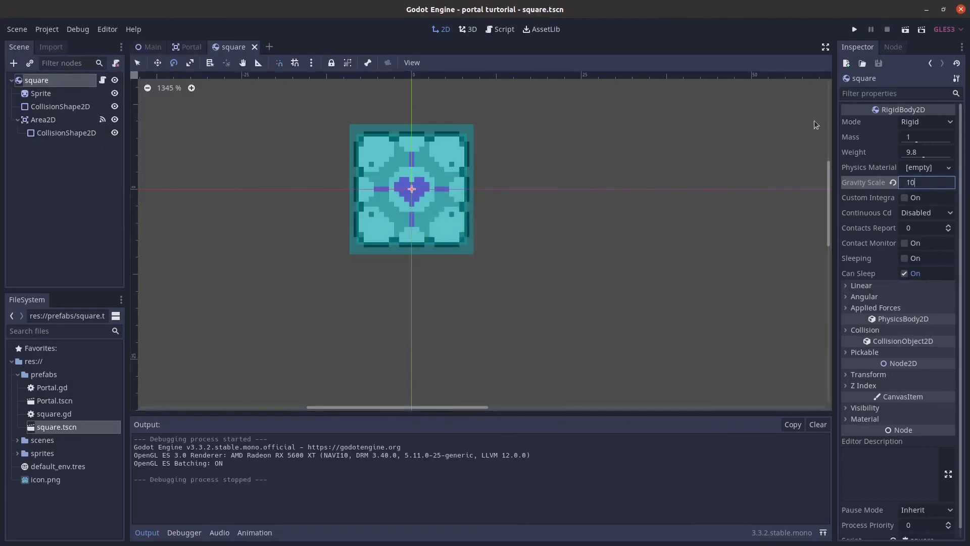
{"action": "left_click", "coordinate": [856, 30]}
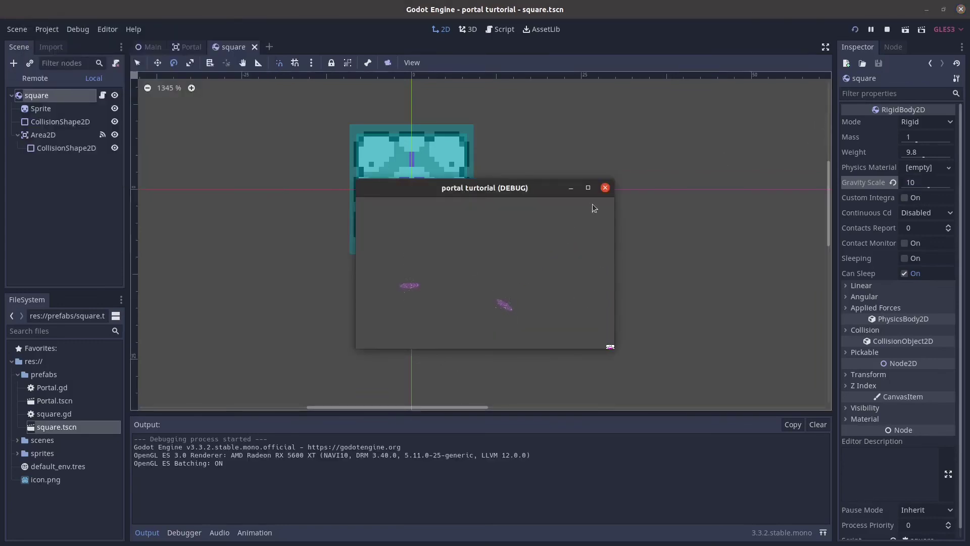
{"action": "scroll", "coordinate": [525, 398], "scroll_direction": "up", "scroll_amount": 3}
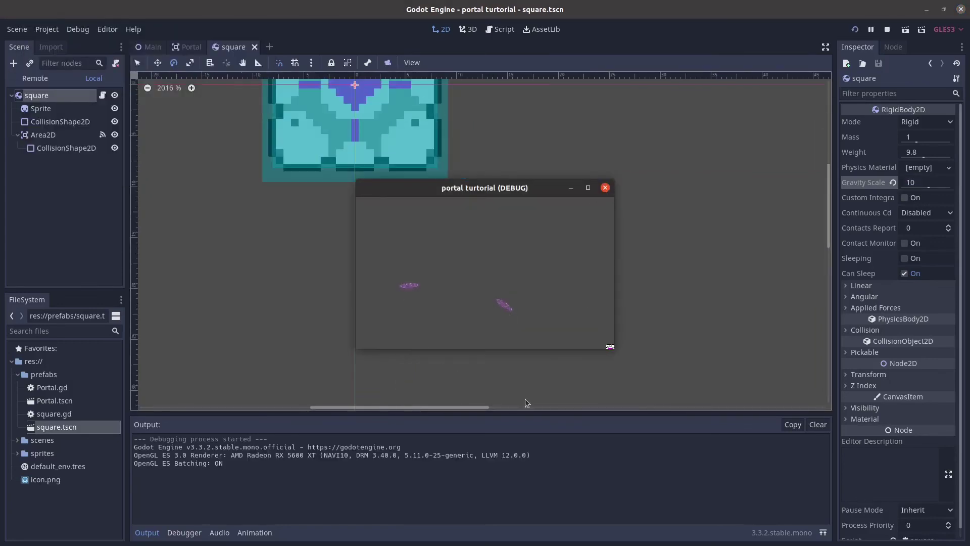
{"action": "left_click", "coordinate": [605, 188]}
{"action": "left_click", "coordinate": [923, 182]}
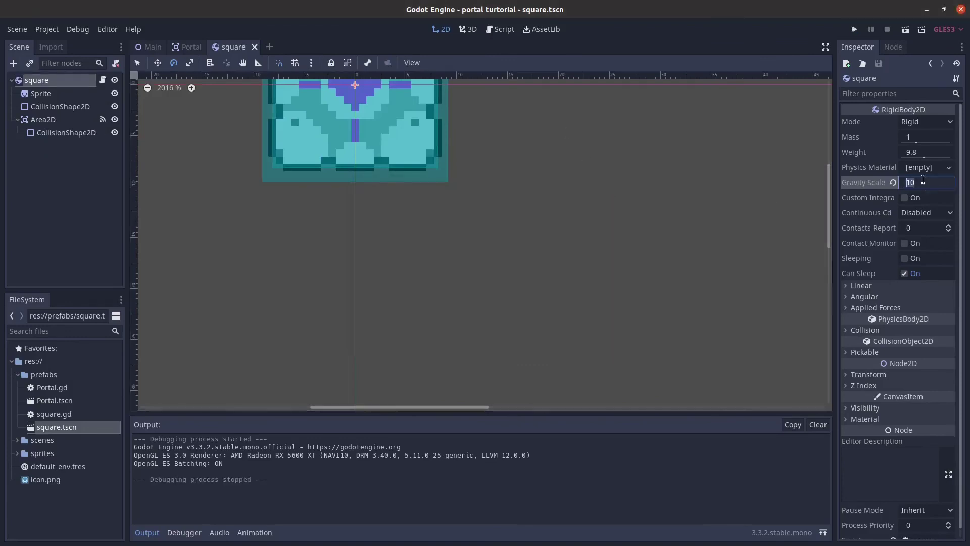
{"action": "type", "text": "4"}
{"action": "key", "text": "Return"}
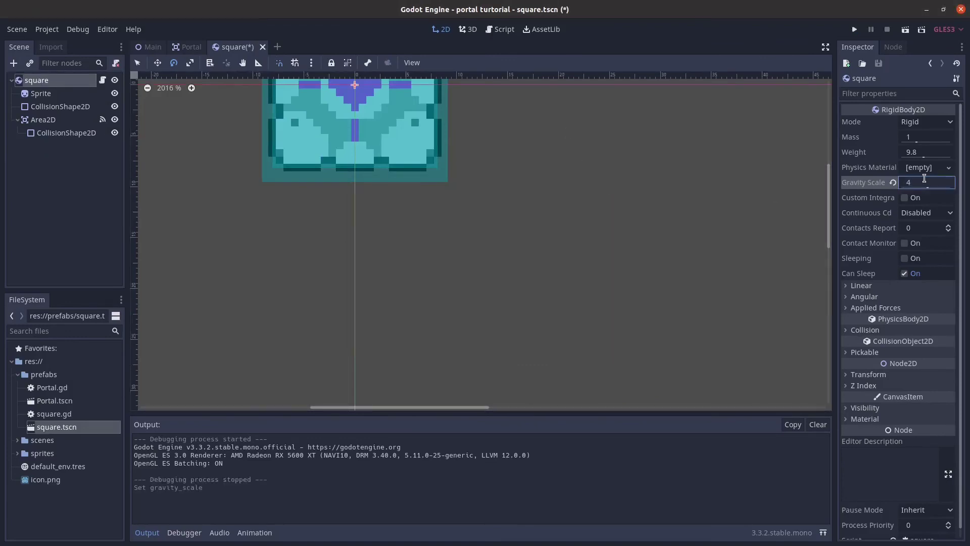
{"action": "left_click", "coordinate": [855, 31]}
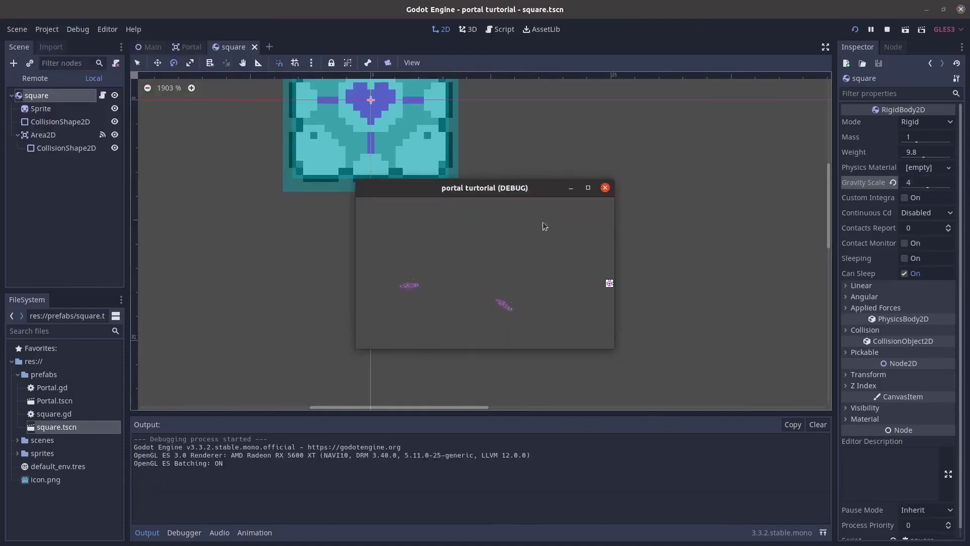
{"action": "left_click", "coordinate": [605, 188]}
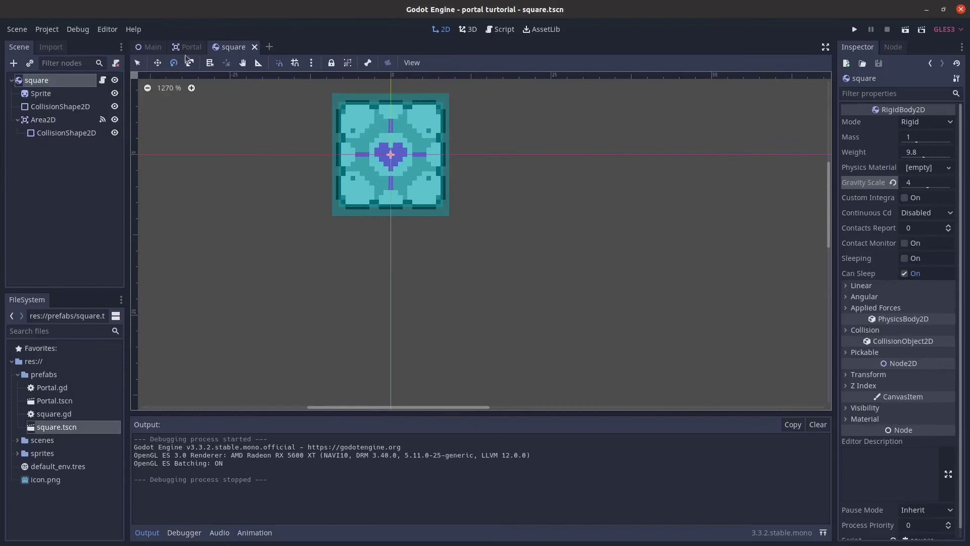
{"action": "left_click", "coordinate": [151, 46]}
{"action": "scroll", "coordinate": [376, 238], "scroll_direction": "down", "scroll_amount": 1}
{"action": "mouse_move", "coordinate": [385, 225]}
{"action": "left_mouse_down", "text": "ctrl"}
{"action": "mouse_move", "coordinate": [377, 239]}
{"action": "mouse_move", "coordinate": [392, 219]}
{"action": "left_mouse_up", "text": "ctrl"}
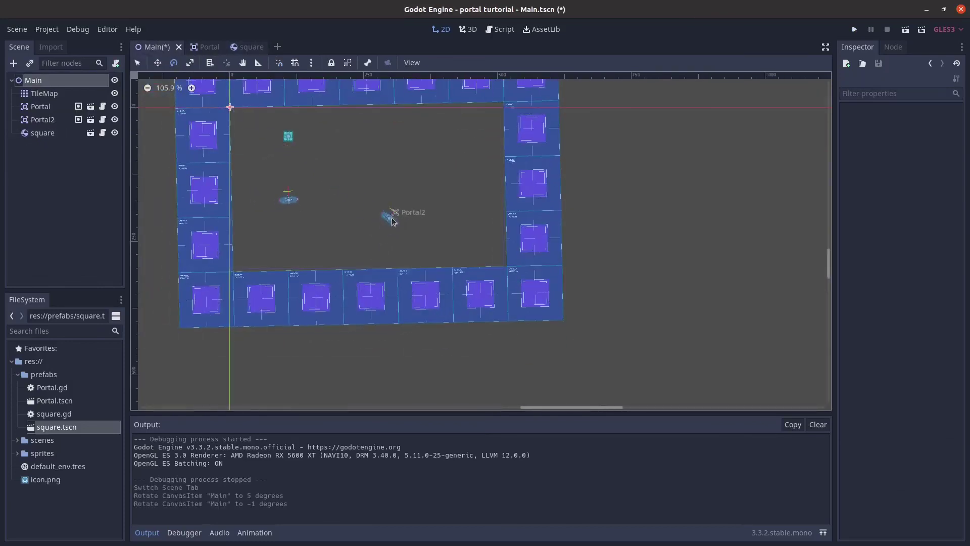
Undo the Main scene tilt and rotate Portal2 to -153 degrees
{"action": "key", "text": "ctrl+z"}
{"action": "key", "text": "ctrl+z"}
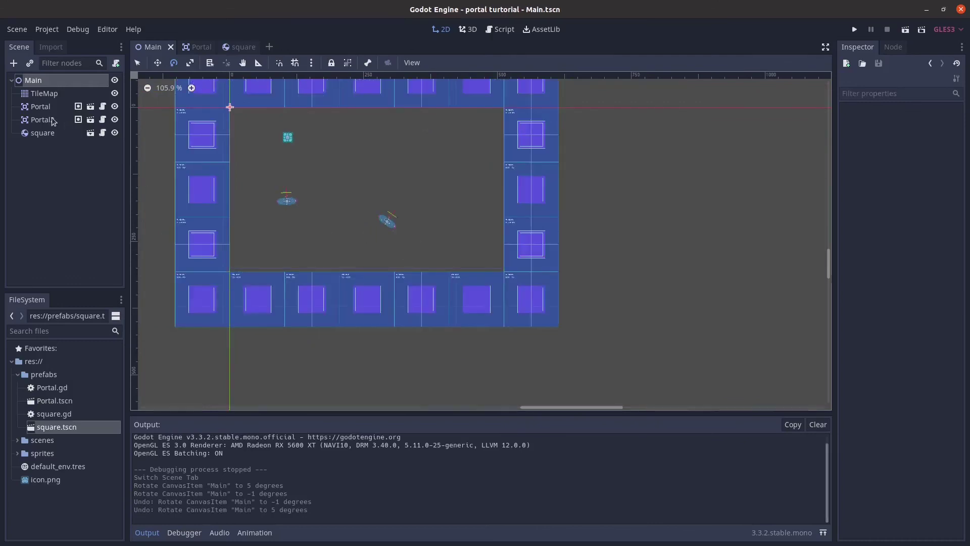
{"action": "left_click", "coordinate": [360, 227]}
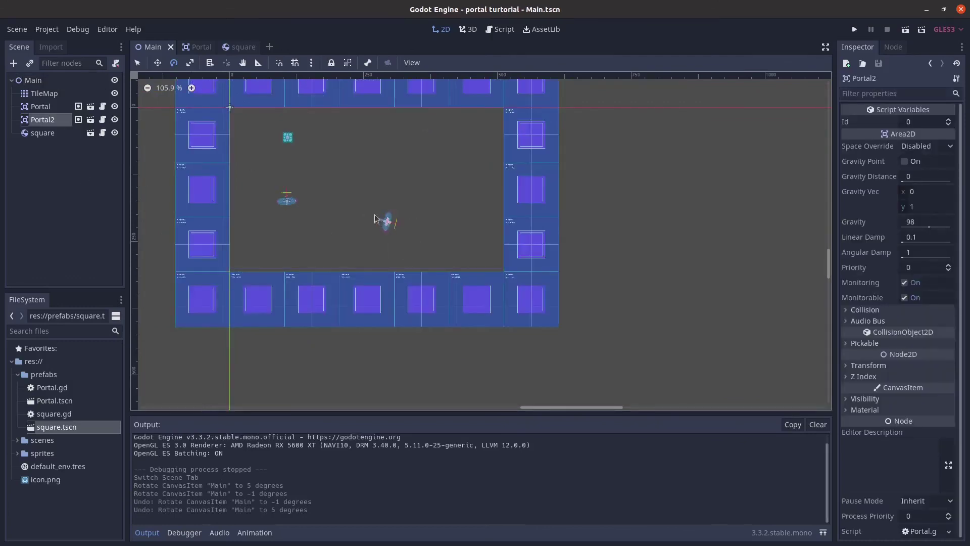
{"action": "mouse_move", "coordinate": [385, 218]}
{"action": "left_mouse_down"}
{"action": "mouse_move", "coordinate": [429, 200]}
{"action": "mouse_move", "coordinate": [451, 260]}
{"action": "left_mouse_up"}
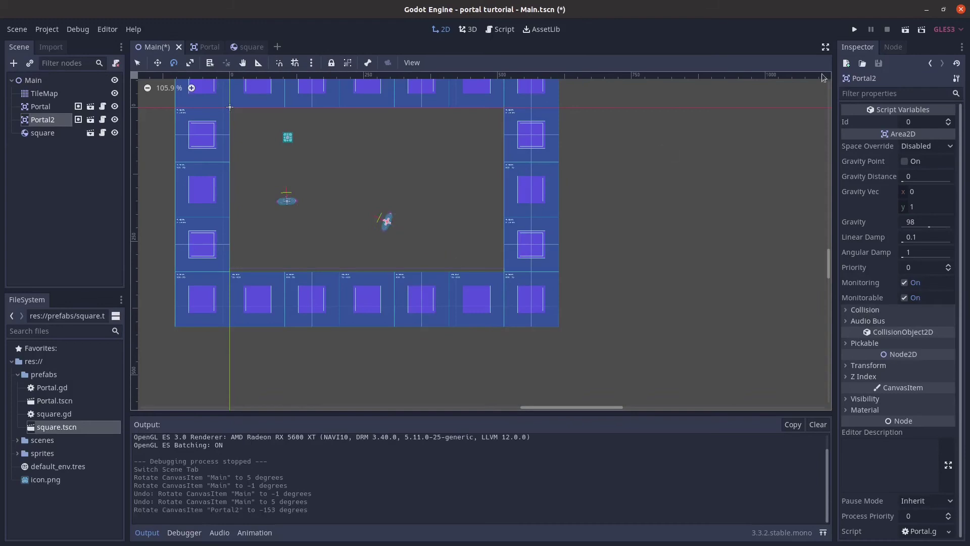
Run the game full screen to watch the square fall through the portals, then close it
{"action": "left_click", "coordinate": [854, 29]}
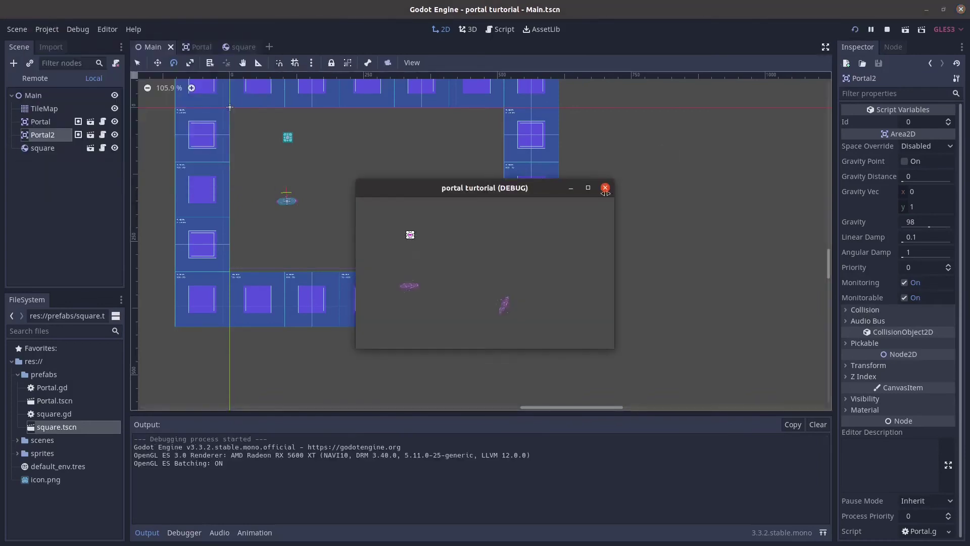
{"action": "left_click", "coordinate": [588, 188]}
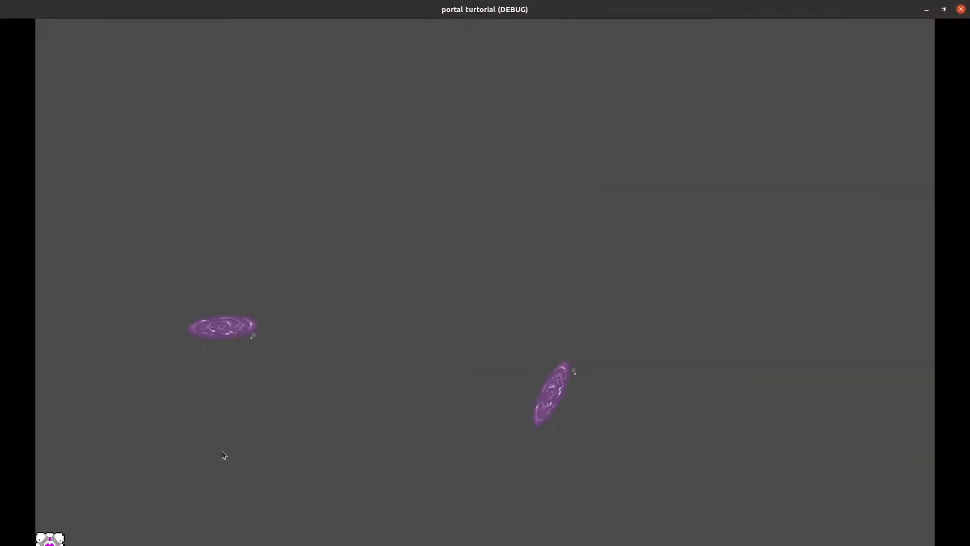
{"action": "key", "text": "alt+F4"}
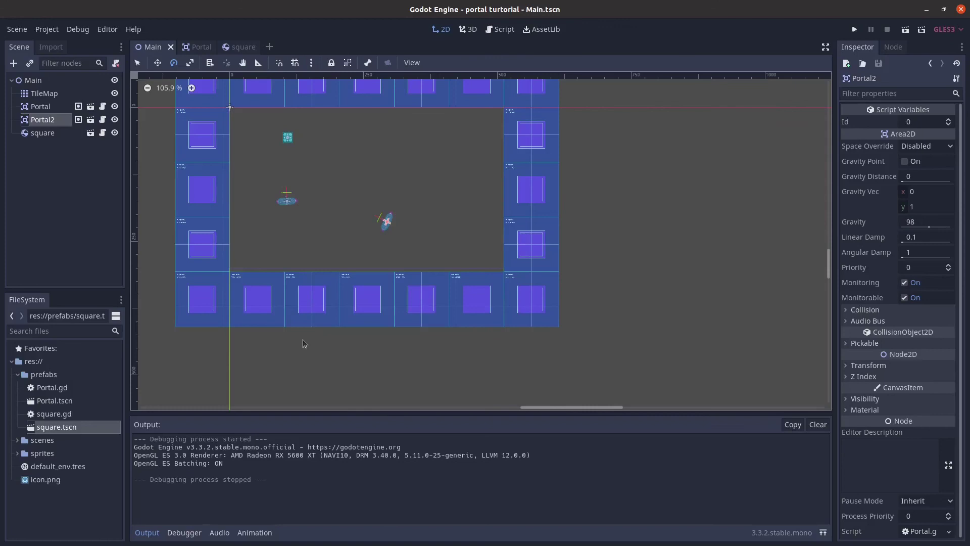
{"action": "key", "text": "super"}
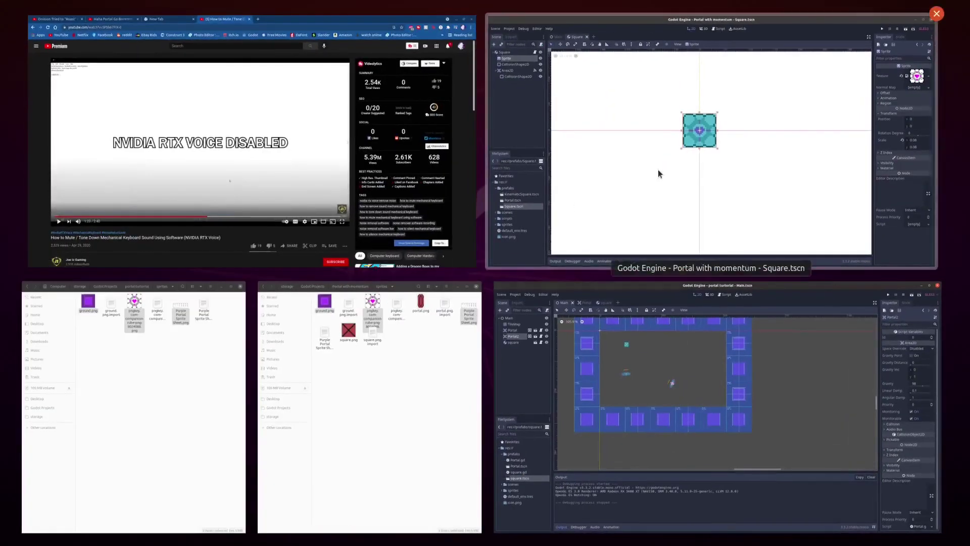
Bring the Portal with momentum project forward and play its finished game
{"action": "left_click", "coordinate": [658, 169]}
{"action": "left_click", "coordinate": [855, 30]}
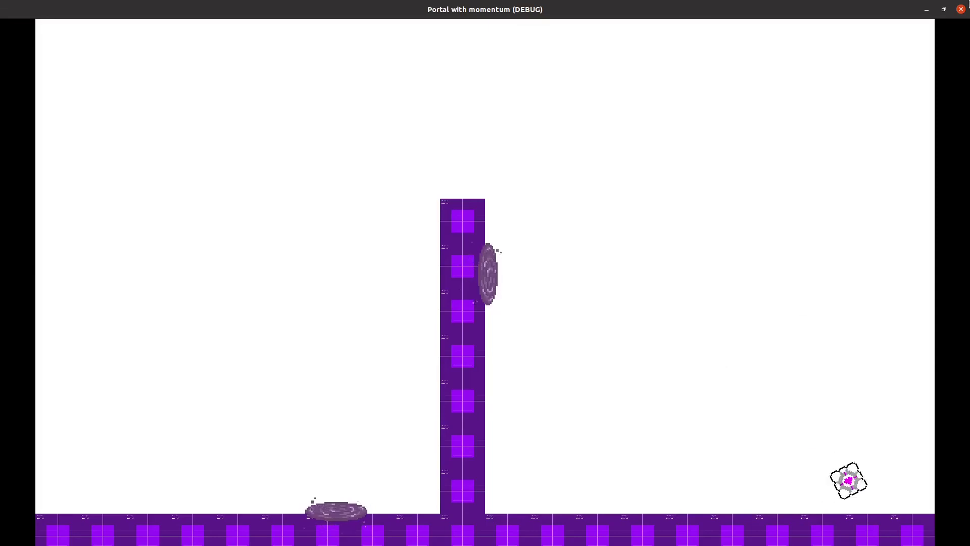
{"action": "key", "text": "Escape"}
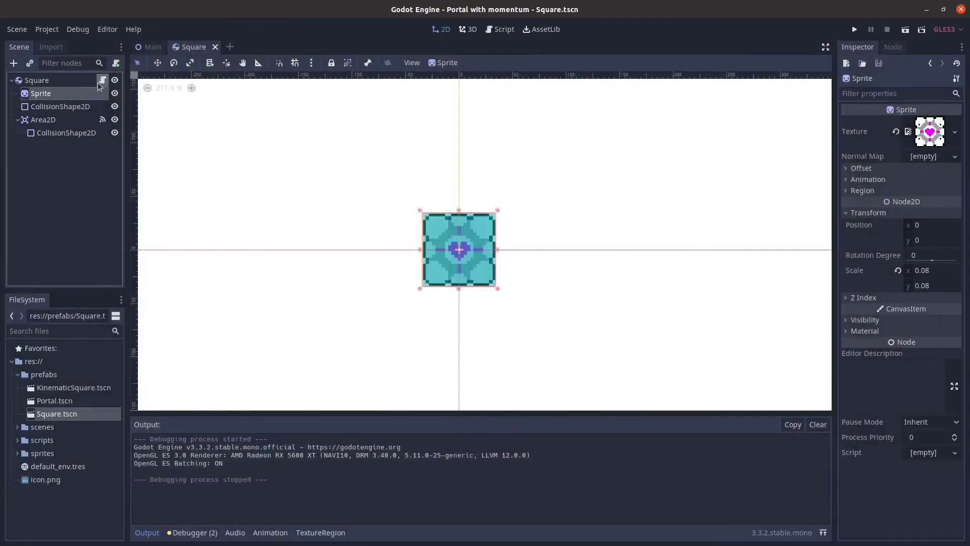
In Square.gd, highlight lines 12–13 (±2000 velocity clamps) and lines 31–35 (velocity reset and impulse)
{"action": "left_click", "coordinate": [102, 81]}
{"action": "scroll", "coordinate": [379, 250], "scroll_direction": "down", "scroll_amount": 3}
{"action": "scroll", "coordinate": [355, 235], "scroll_direction": "up", "scroll_amount": 3}
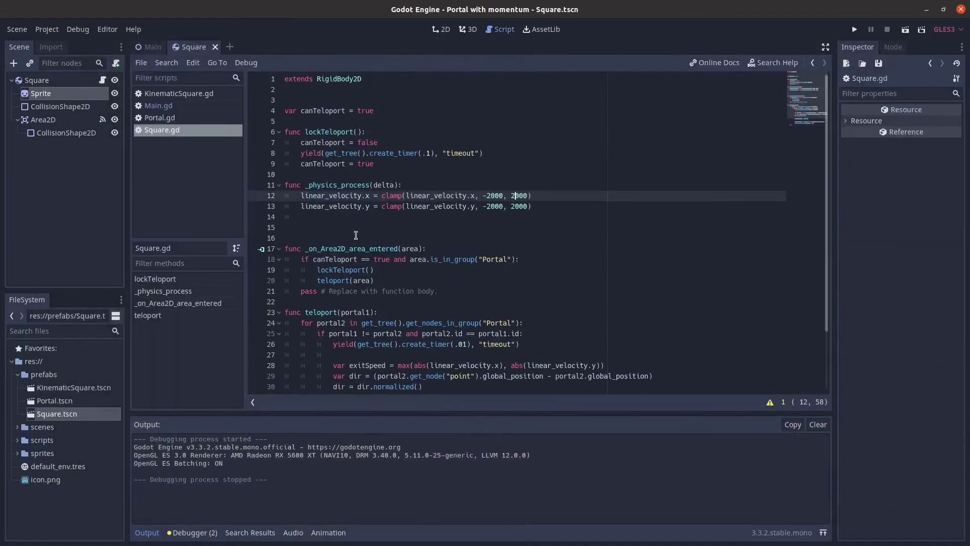
{"action": "left_click_drag", "start_coordinate": [300, 195], "coordinate": [604, 205]}
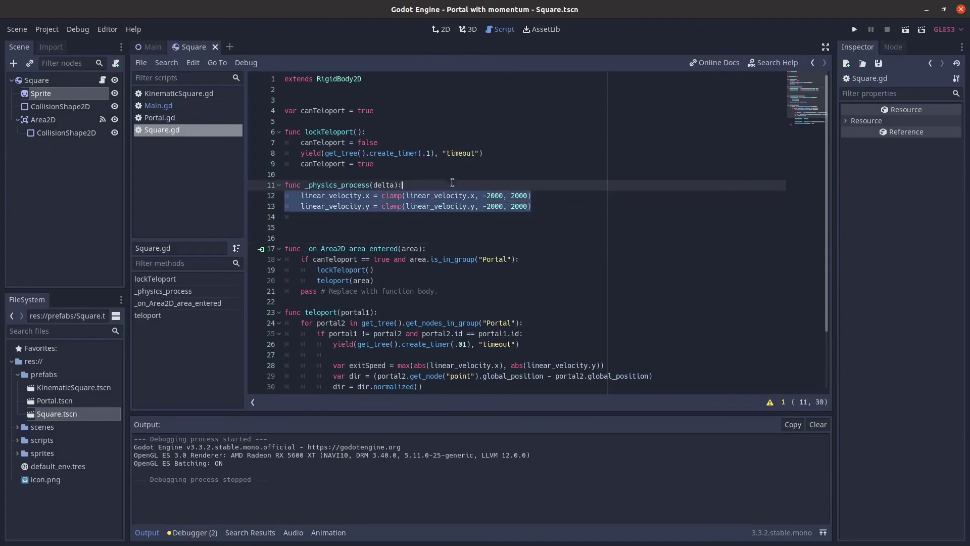
{"action": "left_click", "coordinate": [302, 206]}
{"action": "left_click_drag", "start_coordinate": [299, 200], "coordinate": [302, 195]}
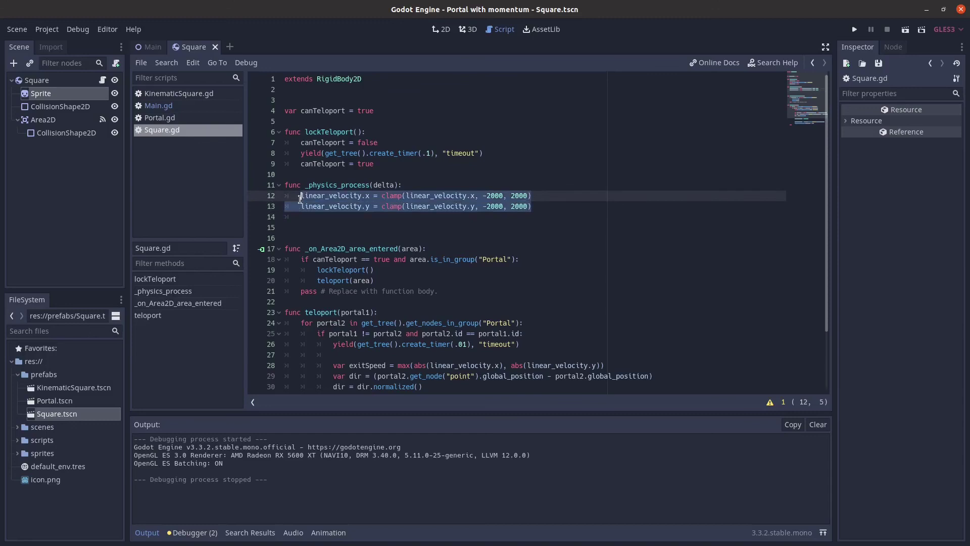
{"action": "scroll", "coordinate": [377, 331], "scroll_direction": "down", "scroll_amount": 3}
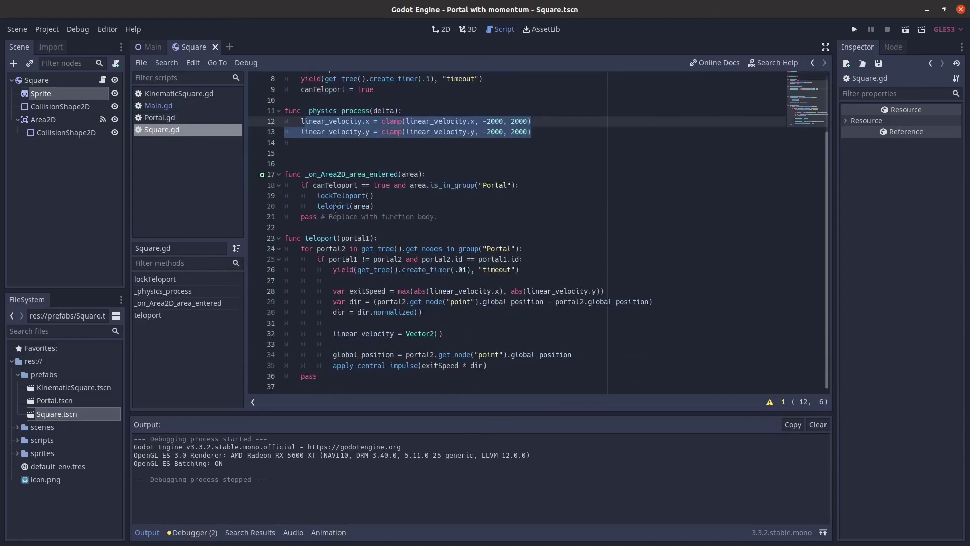
{"action": "left_click_drag", "start_coordinate": [487, 365], "coordinate": [262, 227]}
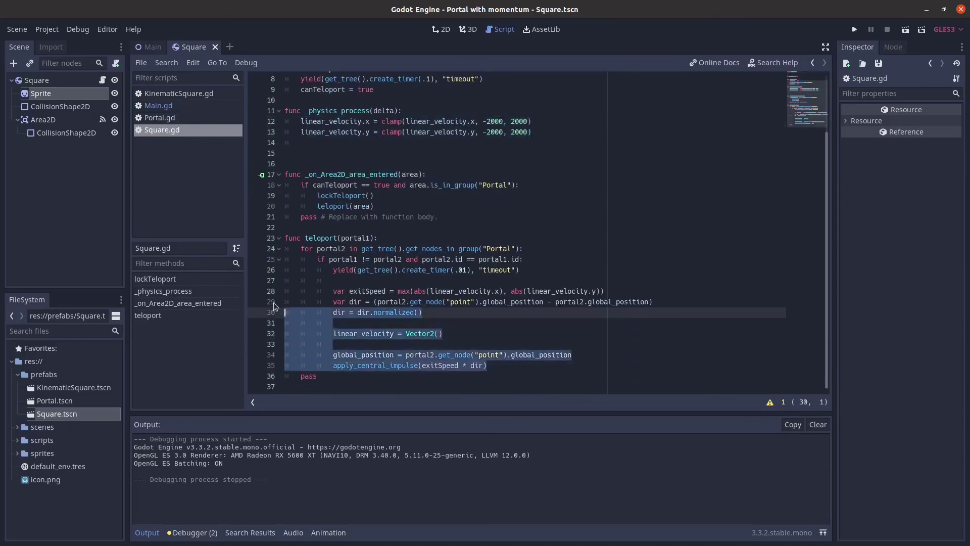
{"action": "left_click", "coordinate": [619, 322], "text": "shift"}
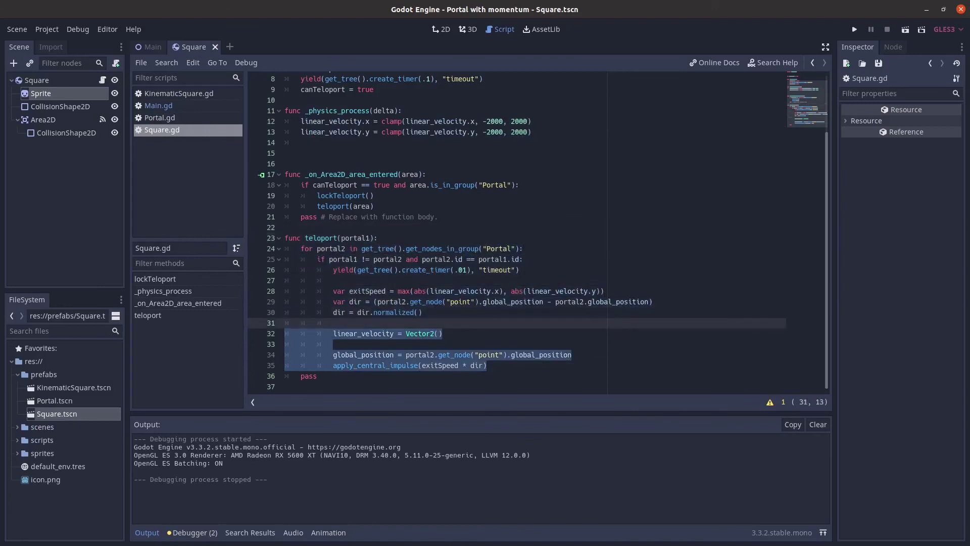